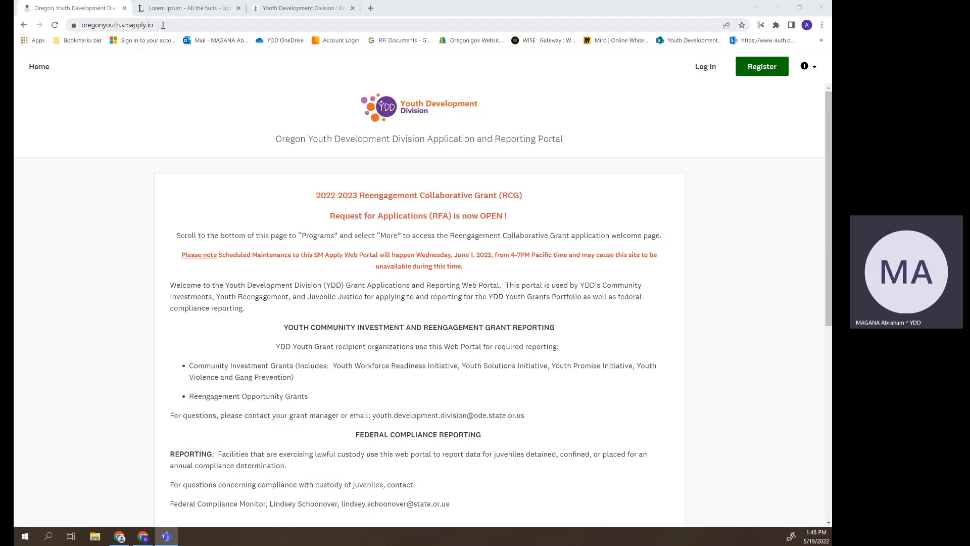
# - Sign in to the YDD portal with the saved credentials and view the open grant programs
pyautogui.moveTo(162, 25); pyautogui.dragTo(75, 26)
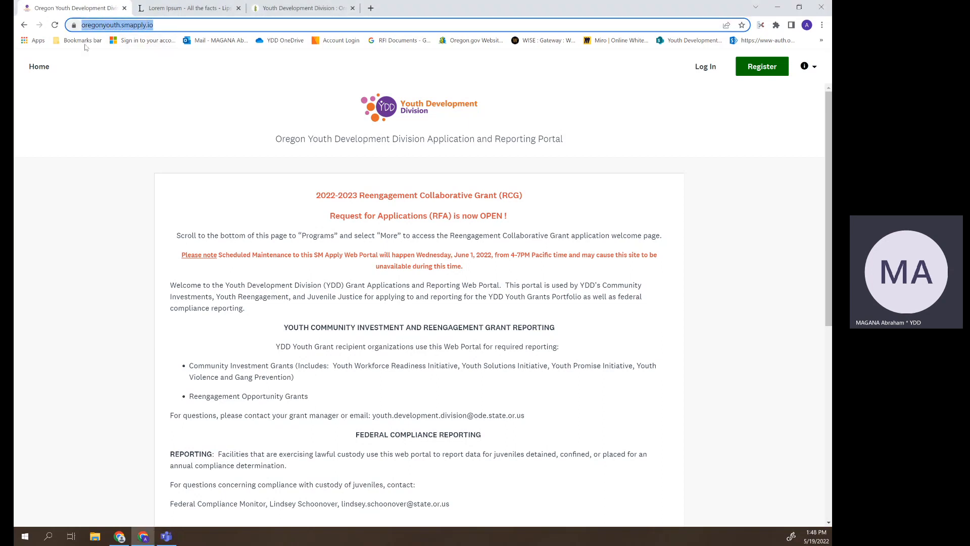
pyautogui.click(94, 92)
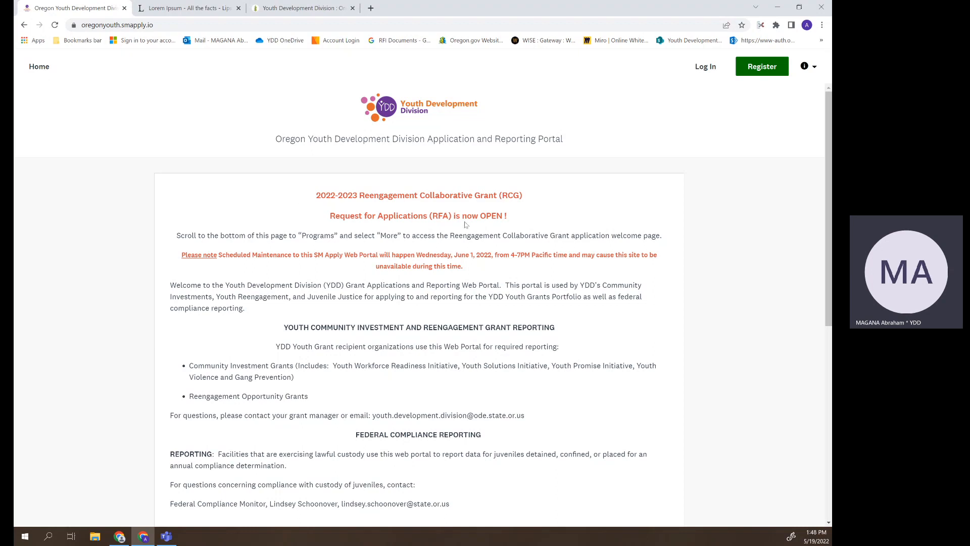
pyautogui.scroll(-6, 465, 228)
pyautogui.scroll(-1, 465, 228)
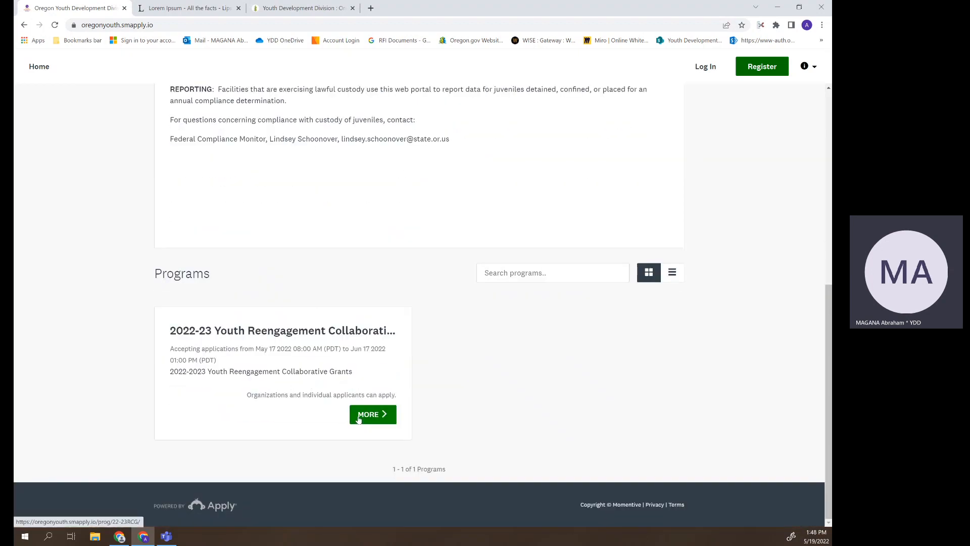
pyautogui.scroll(7, 317, 326)
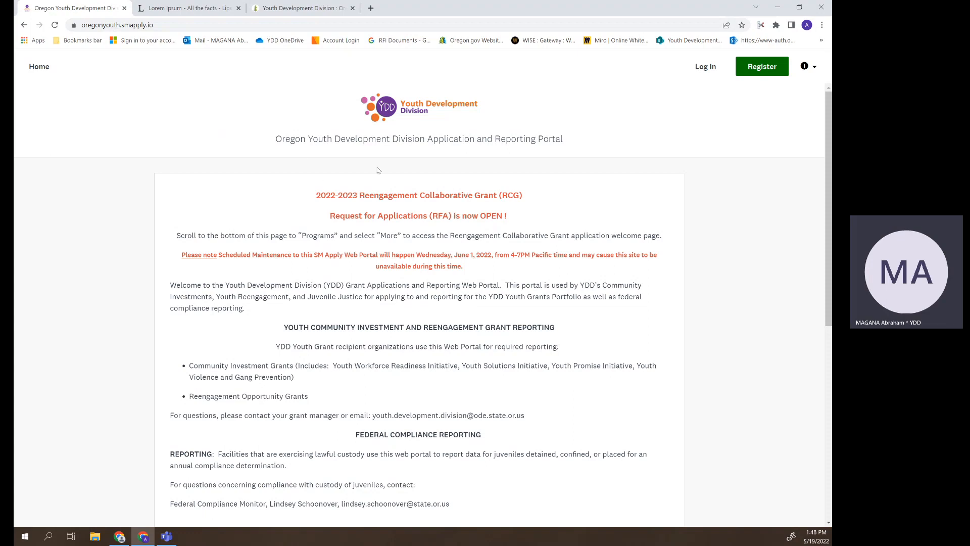
pyautogui.click(704, 68)
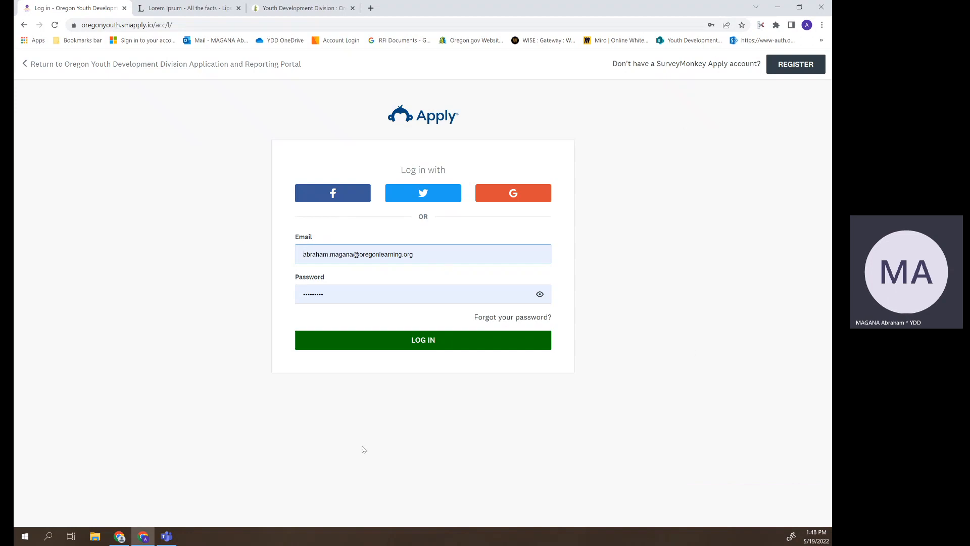
pyautogui.click(439, 350)
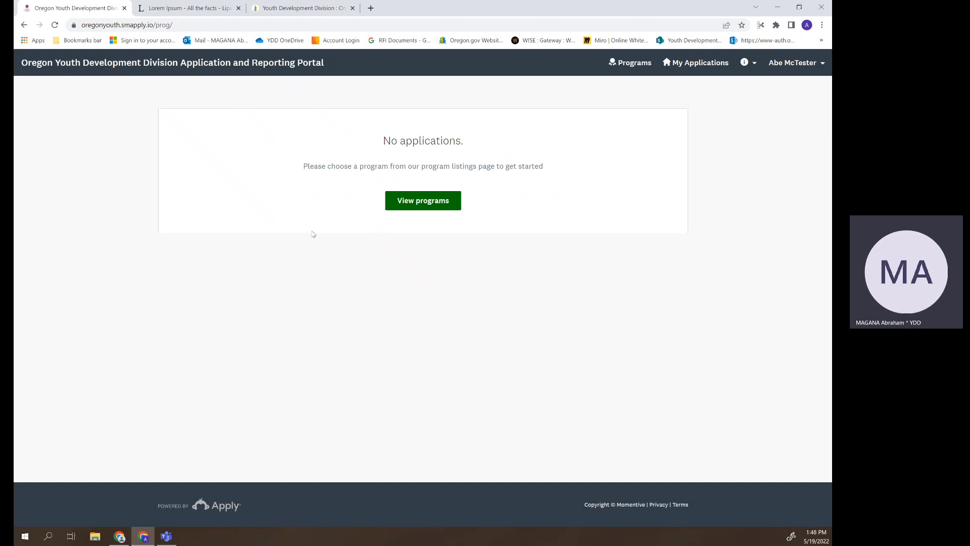
pyautogui.click(408, 210)
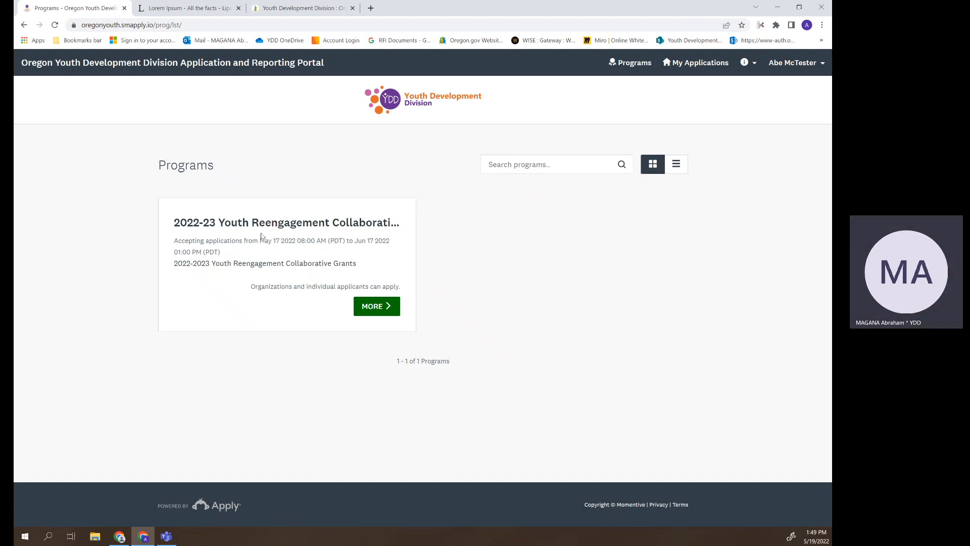
# - Open the 2022-23 Youth Reengagement Collaborative Grants program details and apply
pyautogui.click(364, 306)
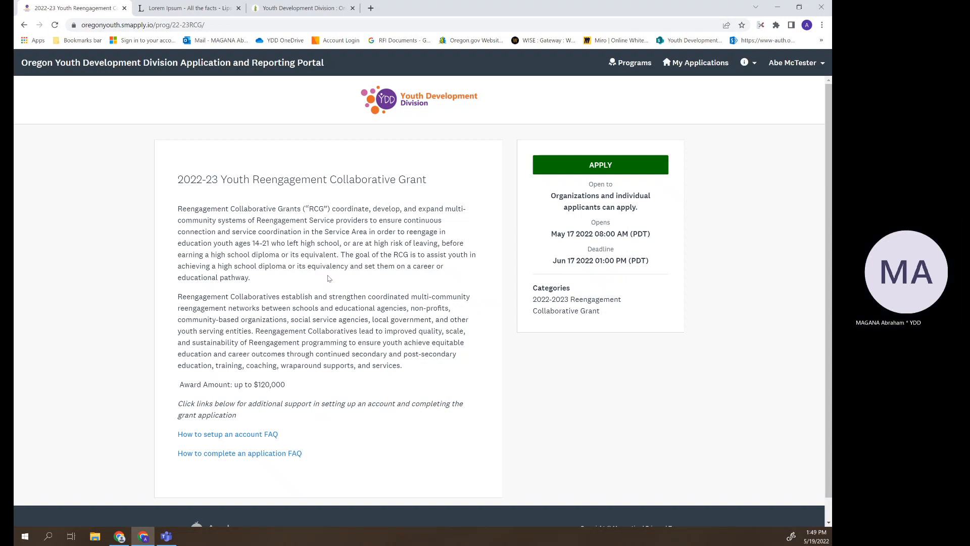
pyautogui.scroll(-1, 329, 268)
pyautogui.scroll(1, 330, 257)
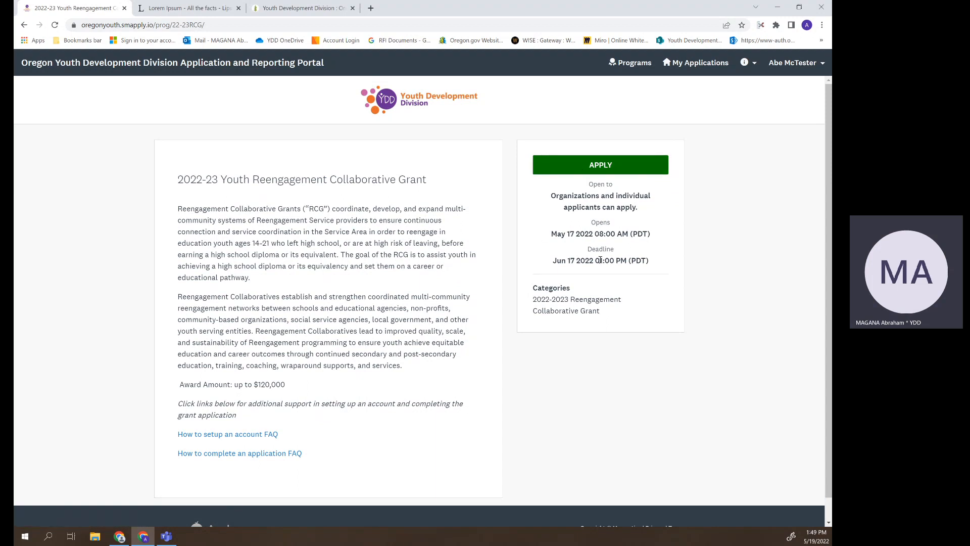
pyautogui.click(592, 171)
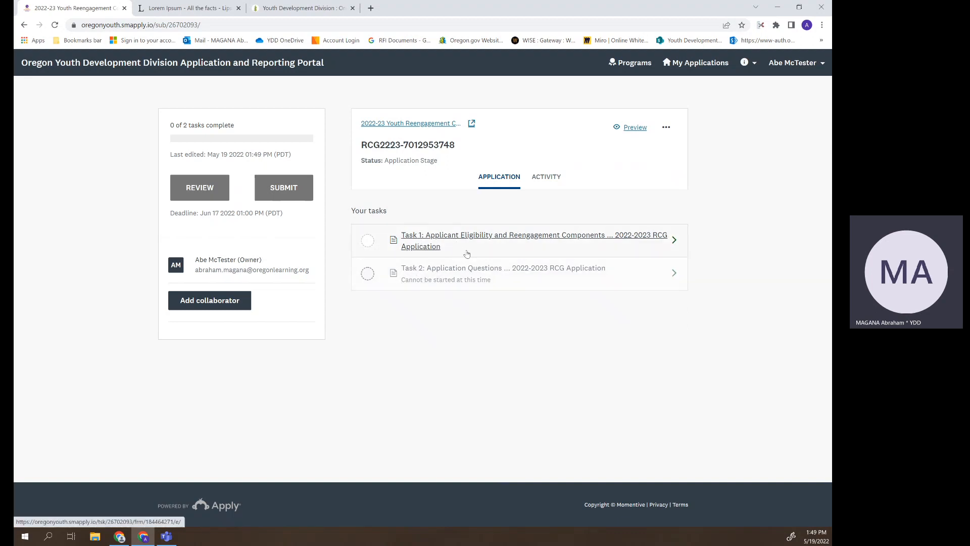
pyautogui.click(209, 303)
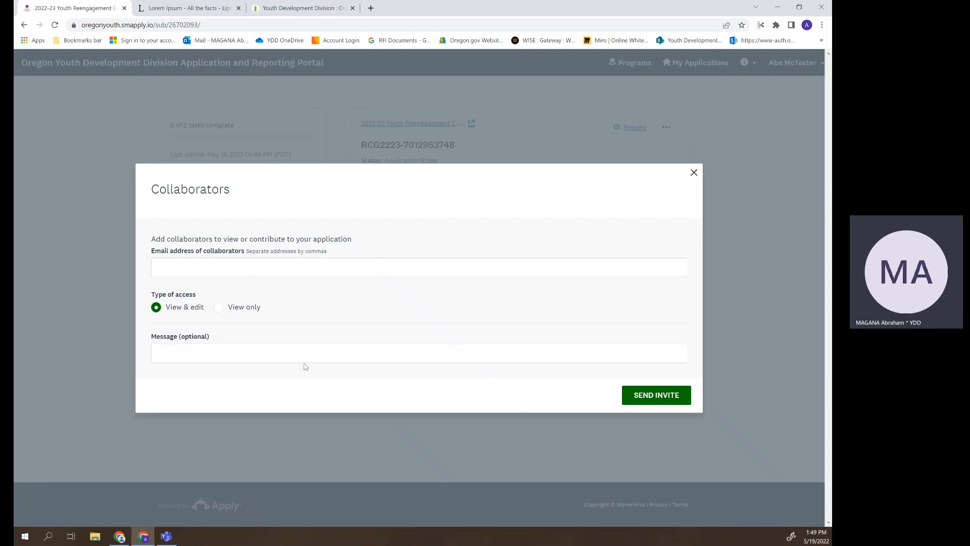
pyautogui.click(693, 173)
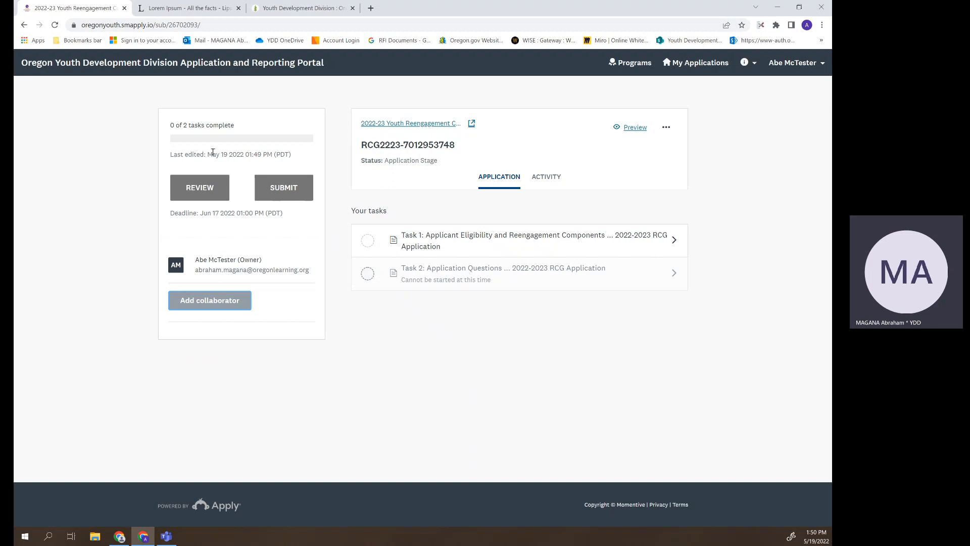
pyautogui.click(191, 193)
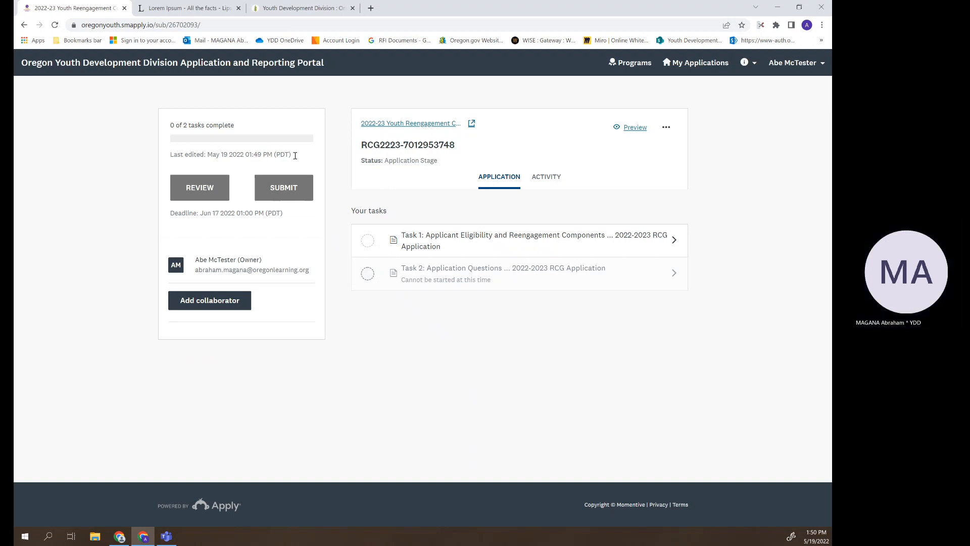
pyautogui.moveTo(457, 149); pyautogui.dragTo(358, 143)
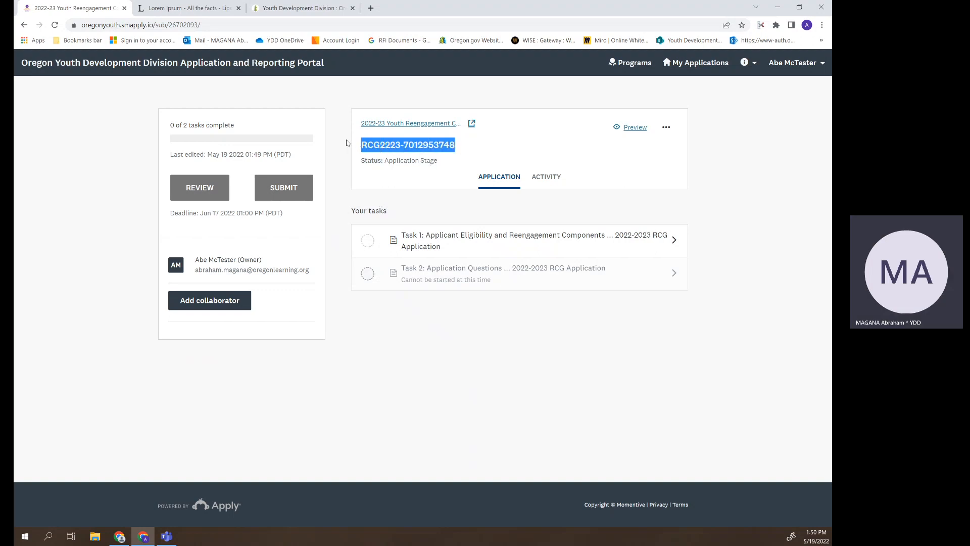
pyautogui.click(404, 145)
pyautogui.moveTo(455, 147); pyautogui.dragTo(360, 146)
pyautogui.click(382, 160)
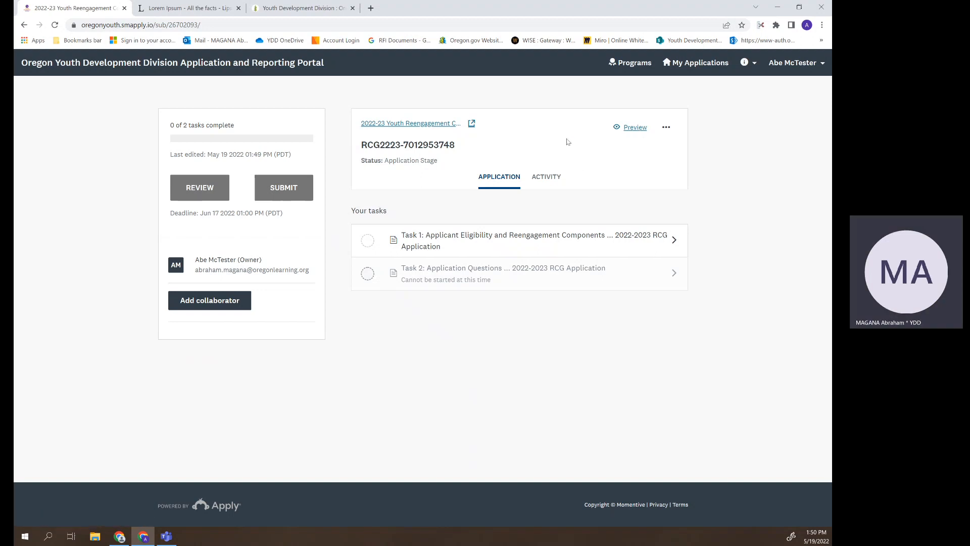
pyautogui.click(633, 132)
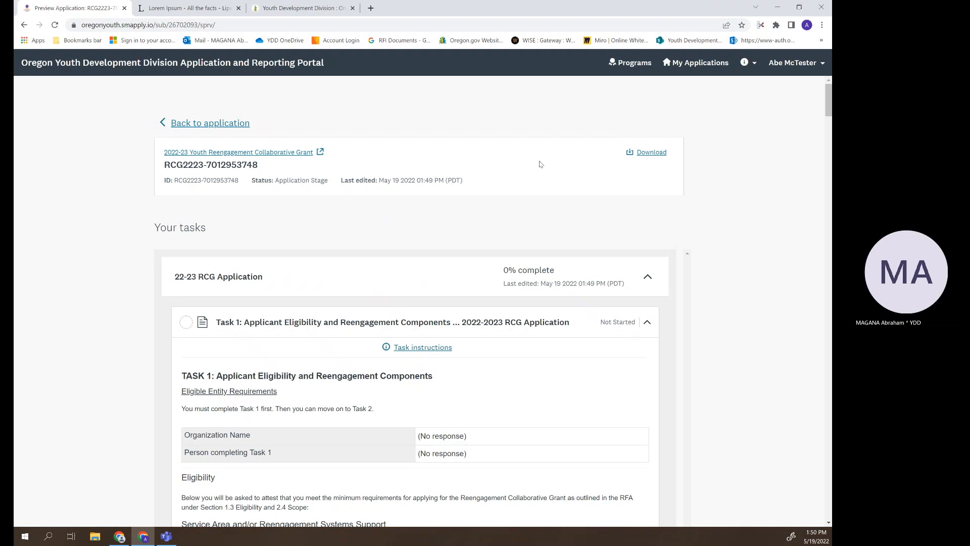
pyautogui.scroll(-1, 536, 200)
pyautogui.scroll(-3, 475, 216)
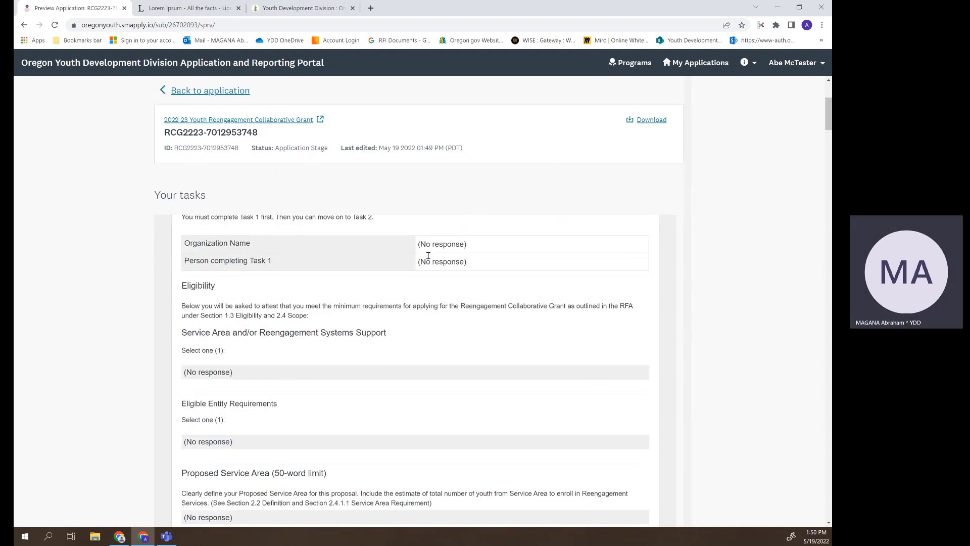
pyautogui.scroll(-5, 432, 257)
pyautogui.scroll(-10, 432, 257)
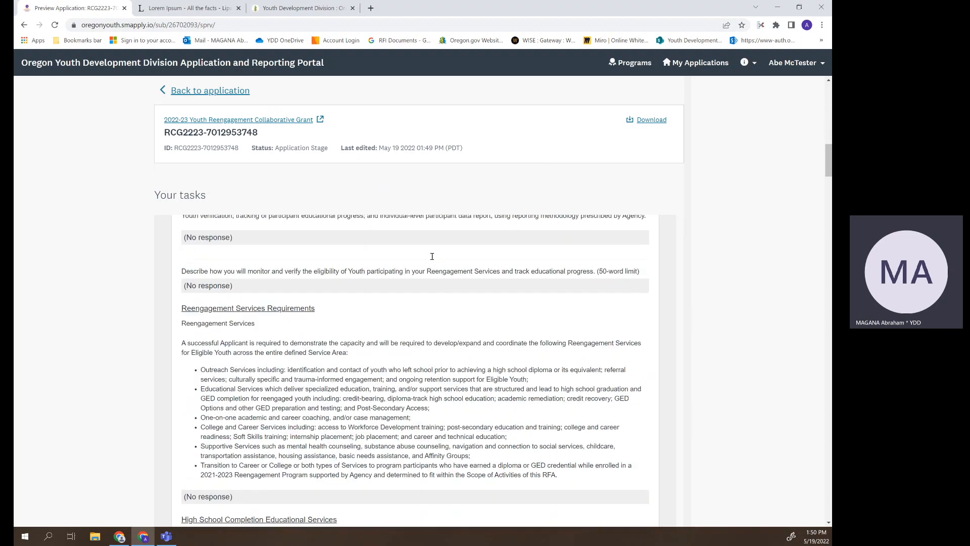
pyautogui.scroll(8, 494, 256)
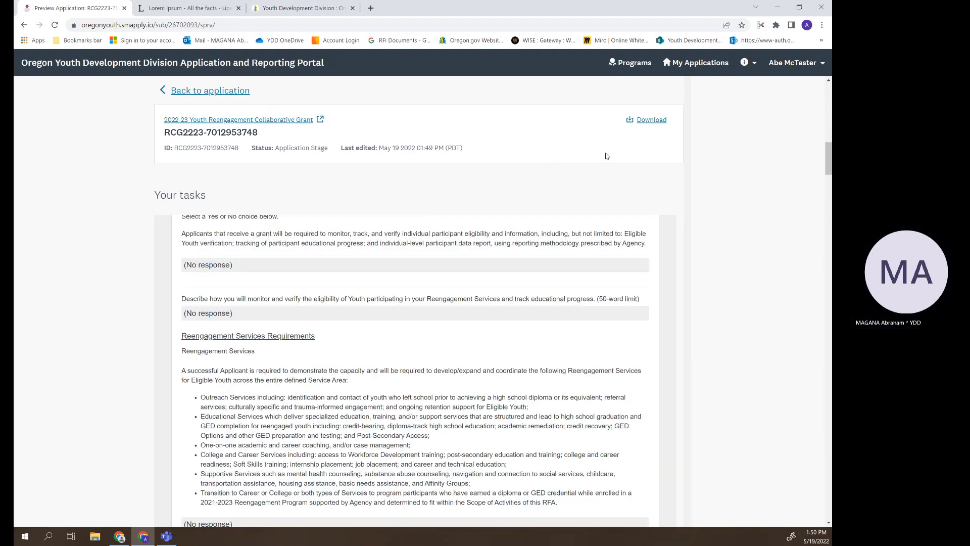
pyautogui.click(195, 92)
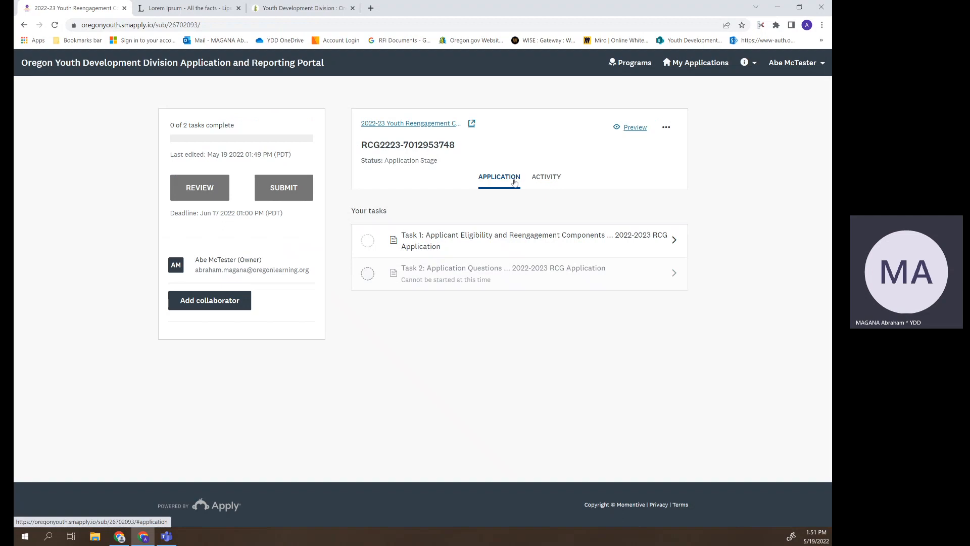
pyautogui.click(545, 179)
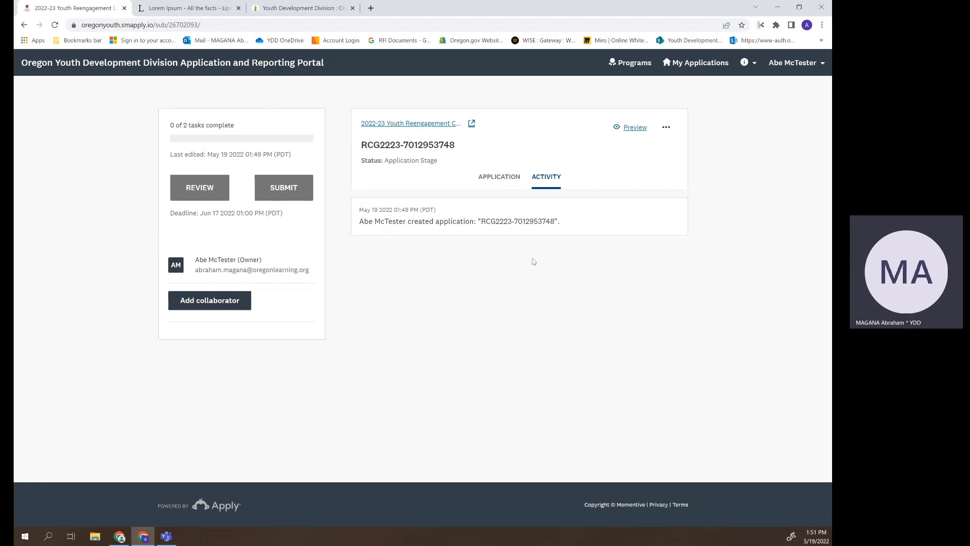
pyautogui.click(498, 182)
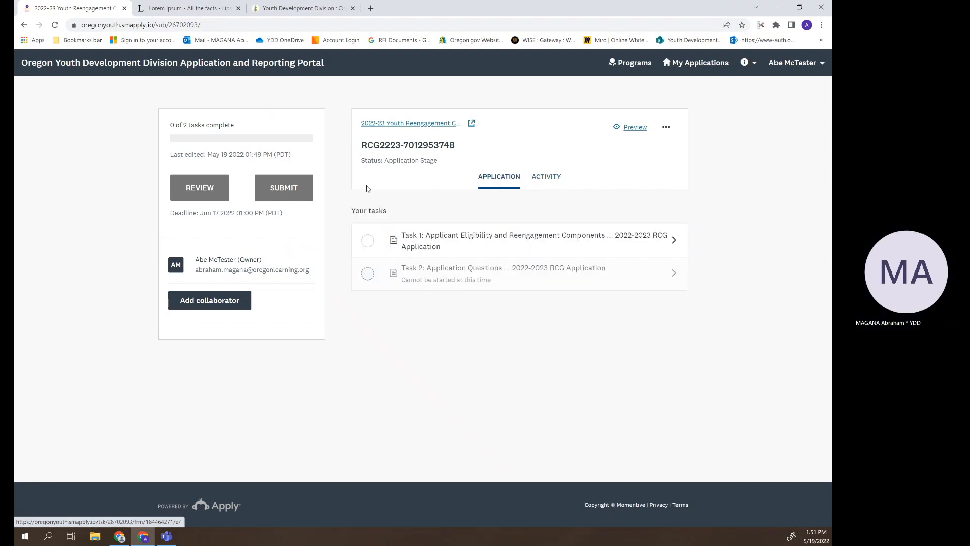
pyautogui.click(414, 126)
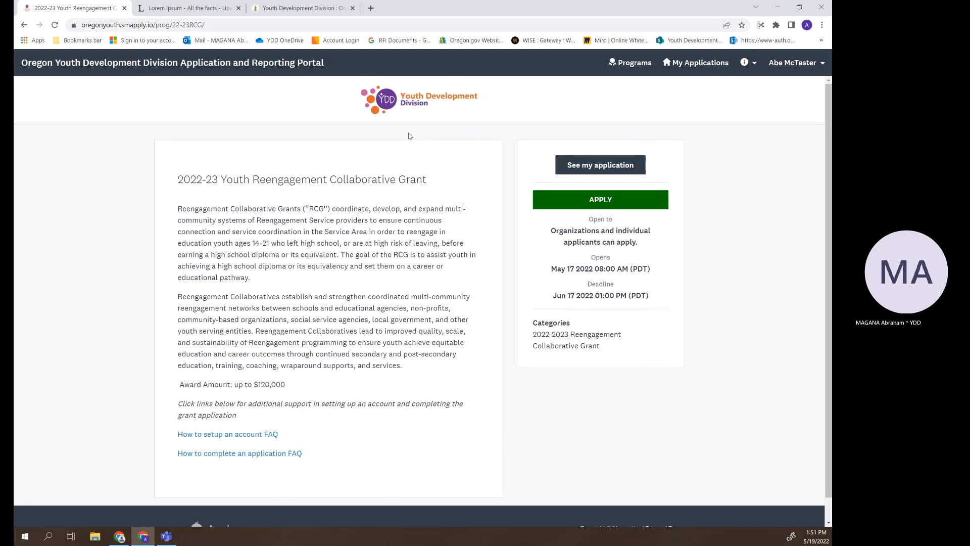
pyautogui.click(596, 167)
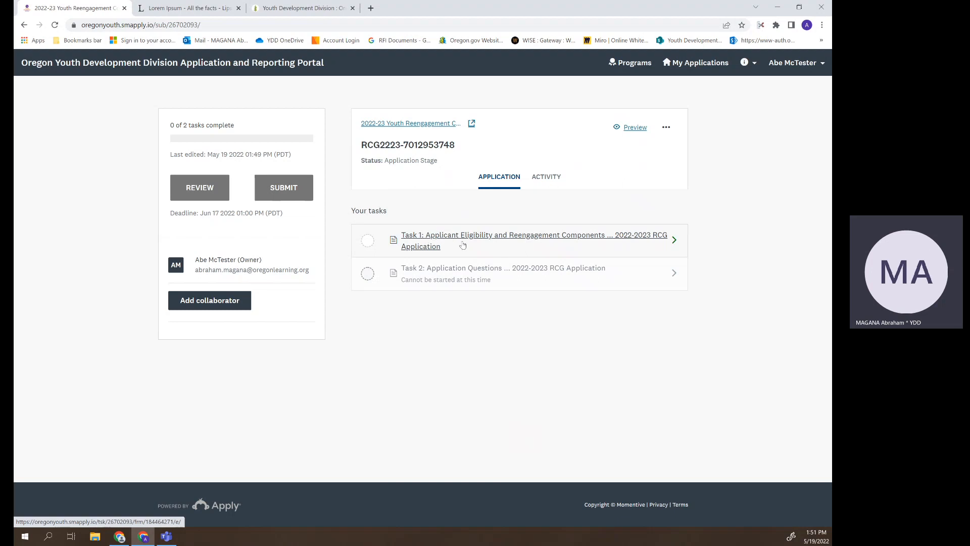
# - Open Task 1's eligibility form and collapse its task instructions
pyautogui.click(506, 239)
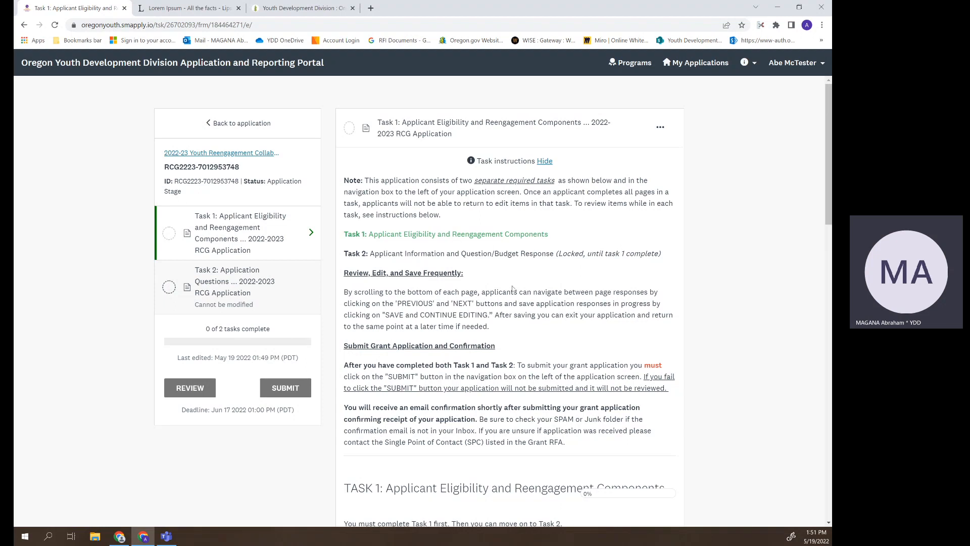
pyautogui.scroll(-1, 575, 284)
pyautogui.scroll(1, 577, 285)
pyautogui.click(546, 163)
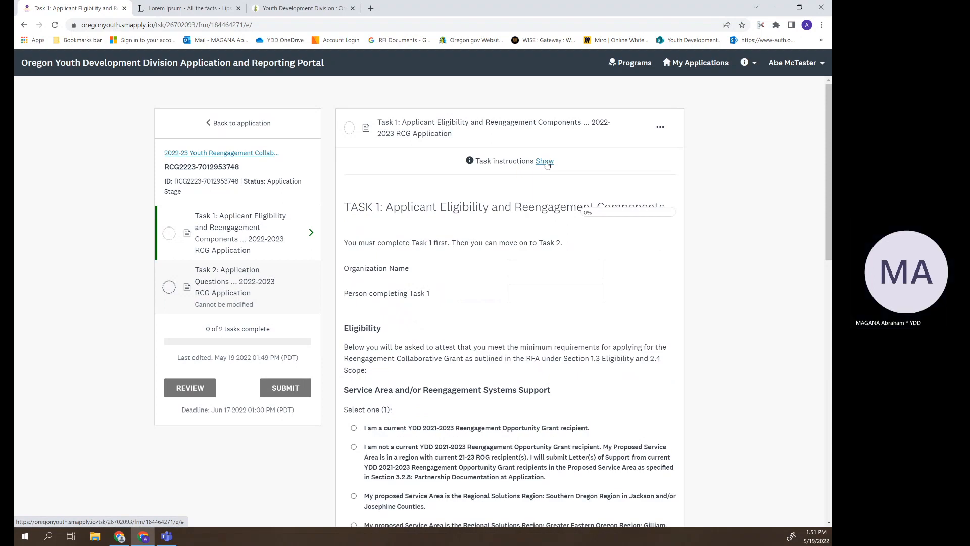
pyautogui.click(546, 162)
pyautogui.click(545, 162)
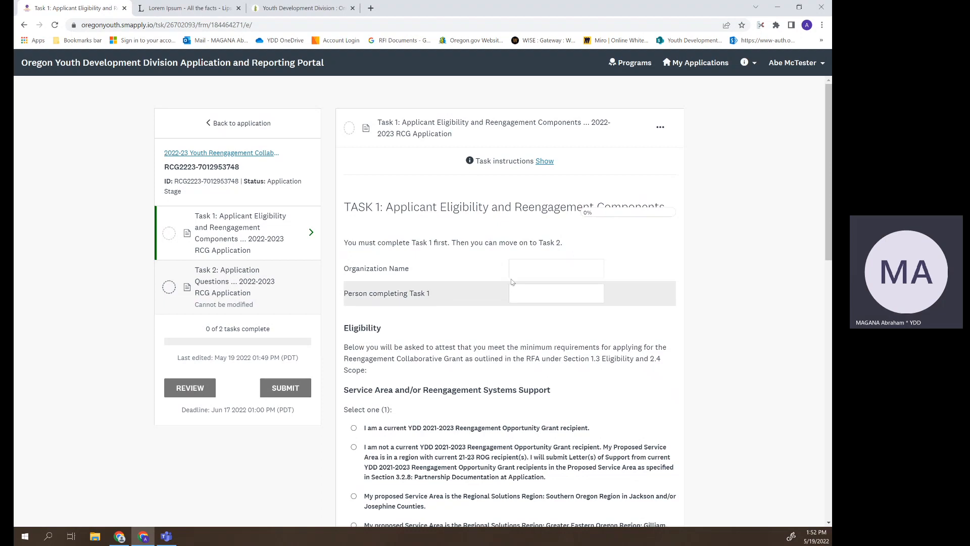
# - Enter 'Organizatinn Name' as Organization Name and the name of the person completing Task 1
pyautogui.click(535, 272)
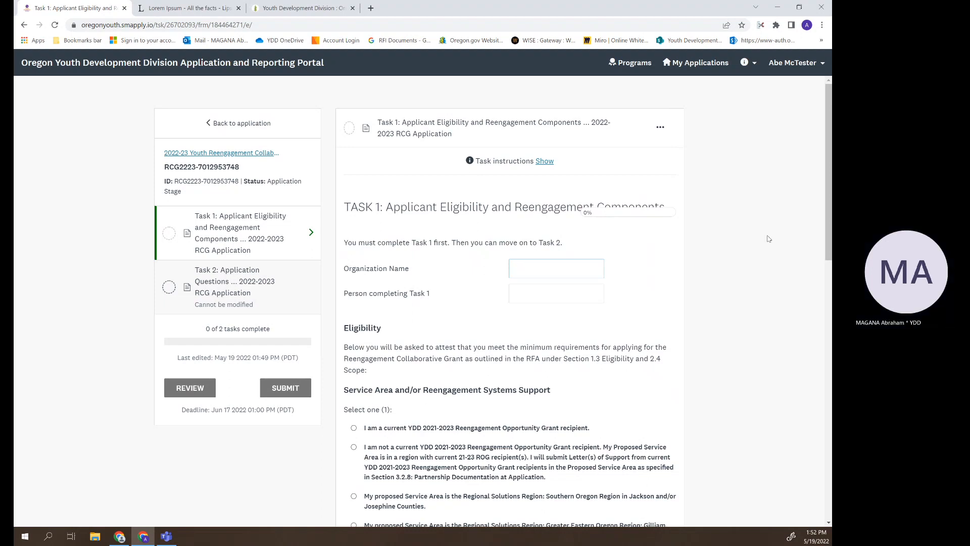
pyautogui.write('Organizatin')
pyautogui.write('n Name')
pyautogui.press('Tab')
pyautogui.write('Abe Mctest')
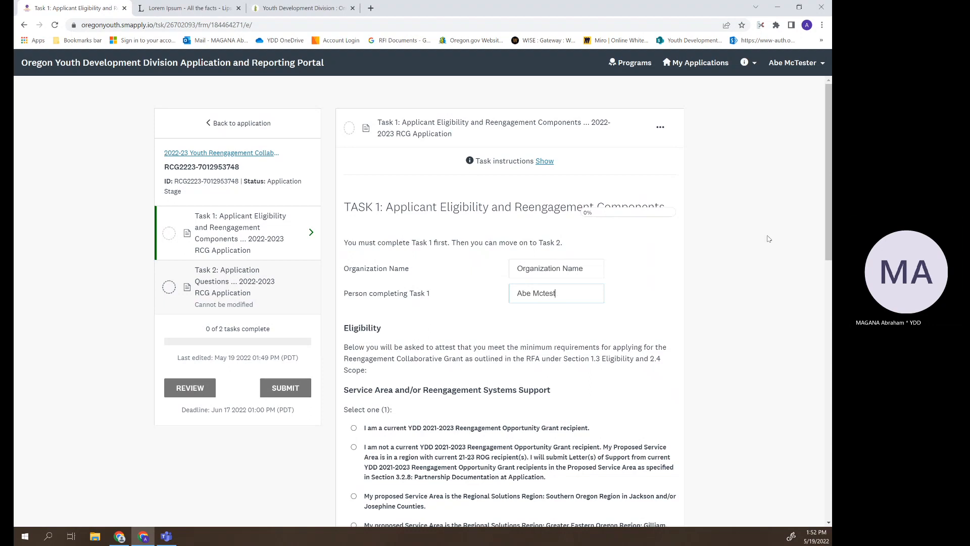
pyautogui.write('er')
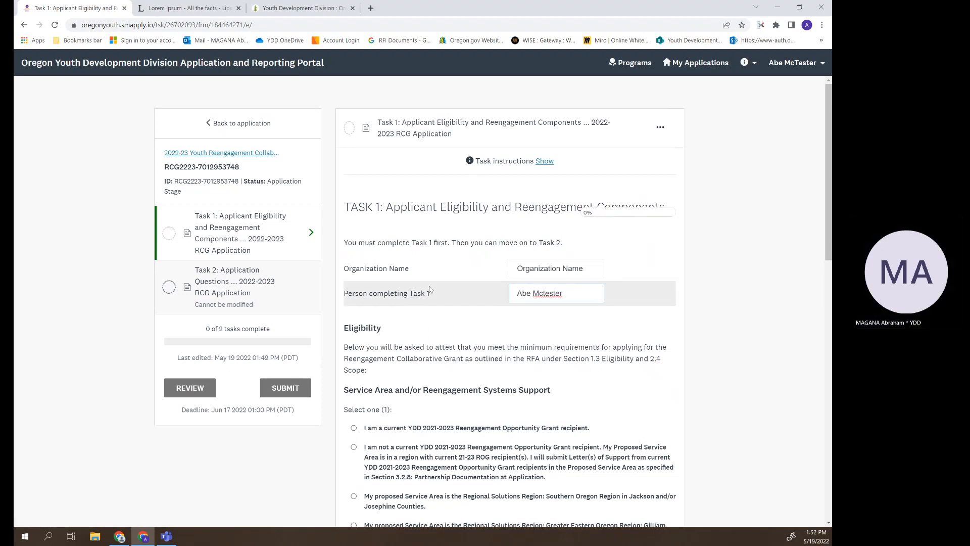
# - Choose Southern Oregon Region and School District, then try advancing to the next page
pyautogui.scroll(-5, 417, 226)
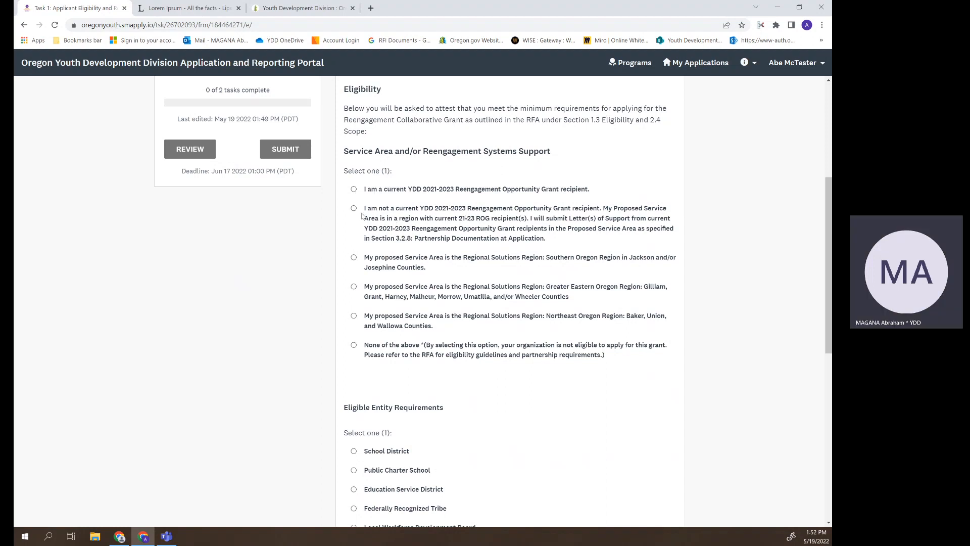
pyautogui.click(353, 258)
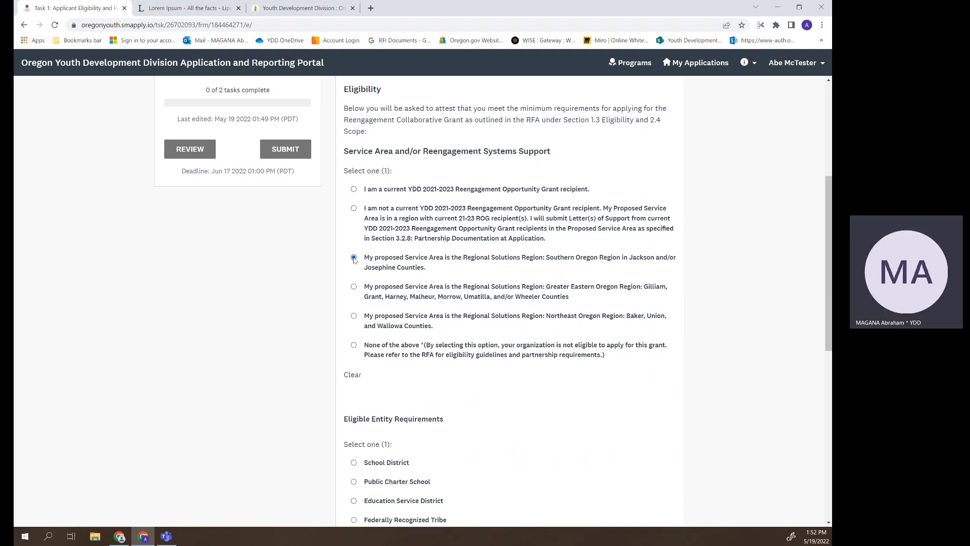
pyautogui.click(352, 374)
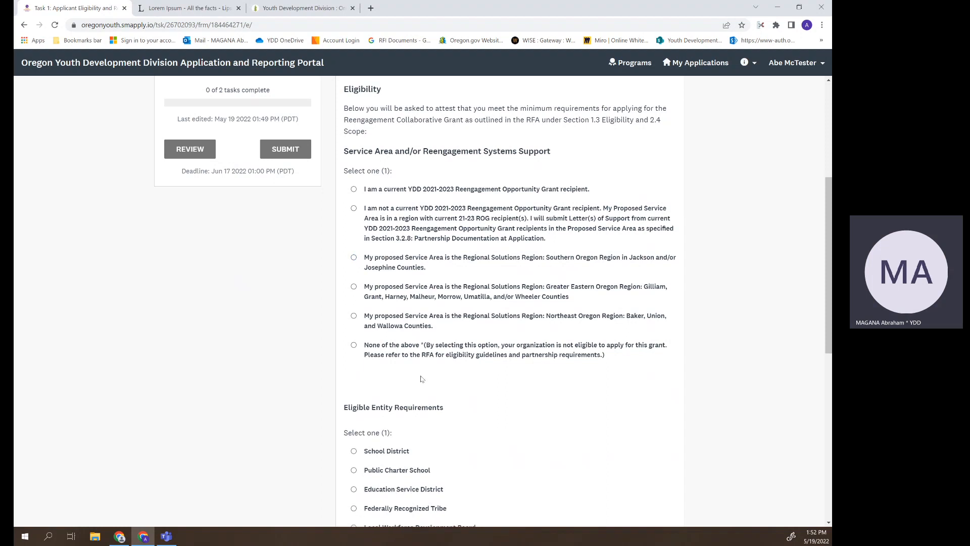
pyautogui.click(355, 259)
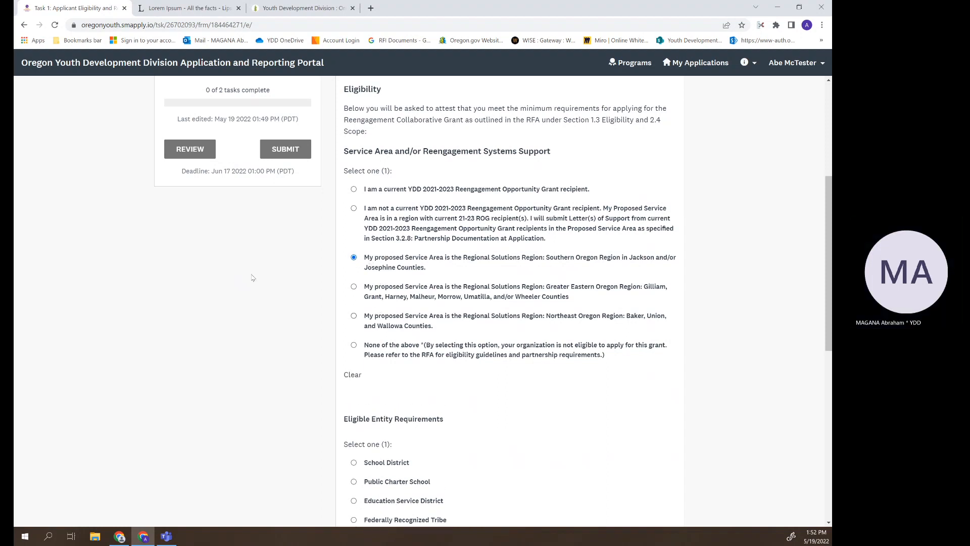
pyautogui.scroll(-5, 326, 320)
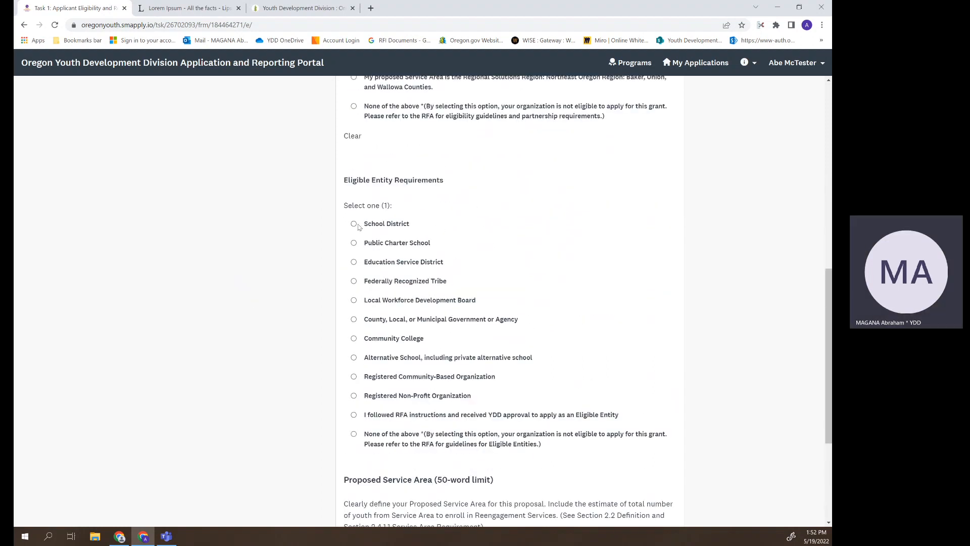
pyautogui.click(354, 224)
pyautogui.scroll(-4, 431, 147)
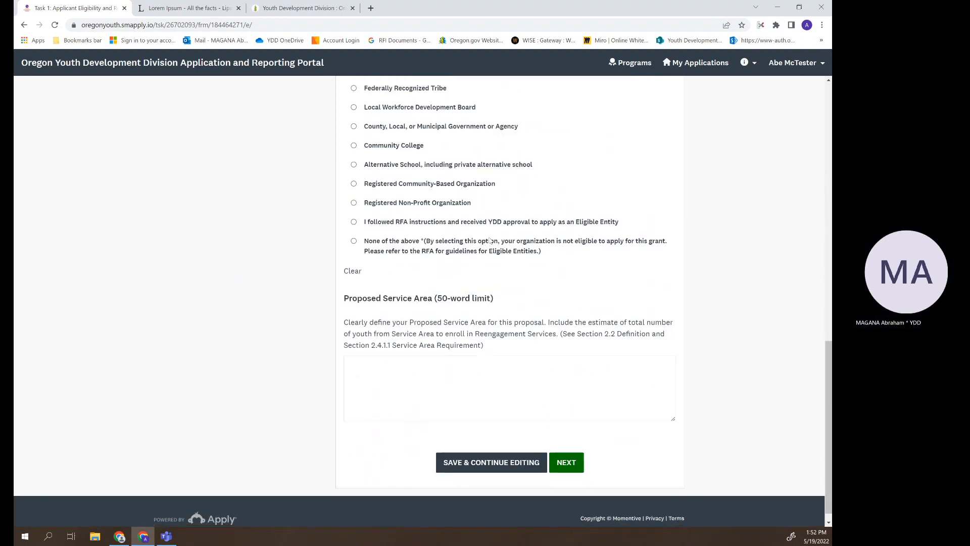
pyautogui.click(431, 349)
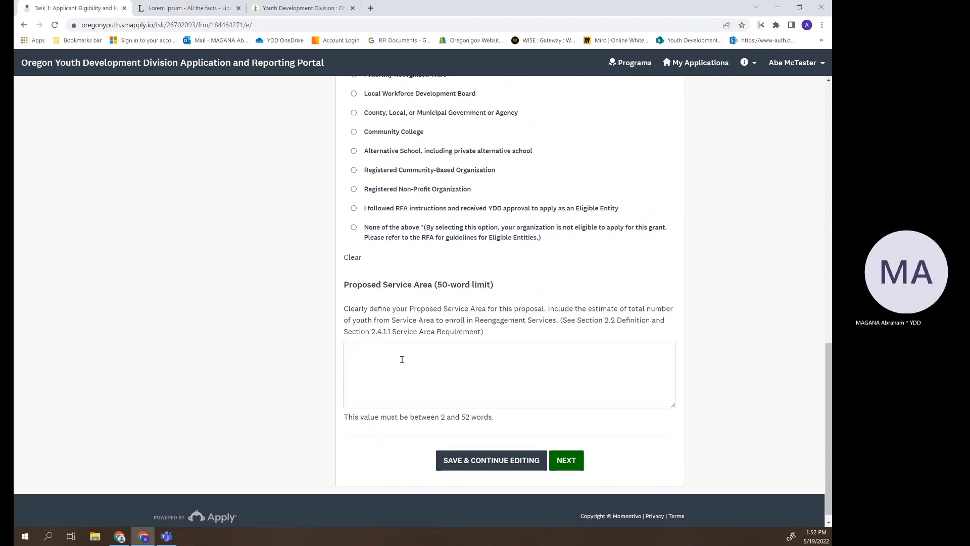
pyautogui.click(569, 459)
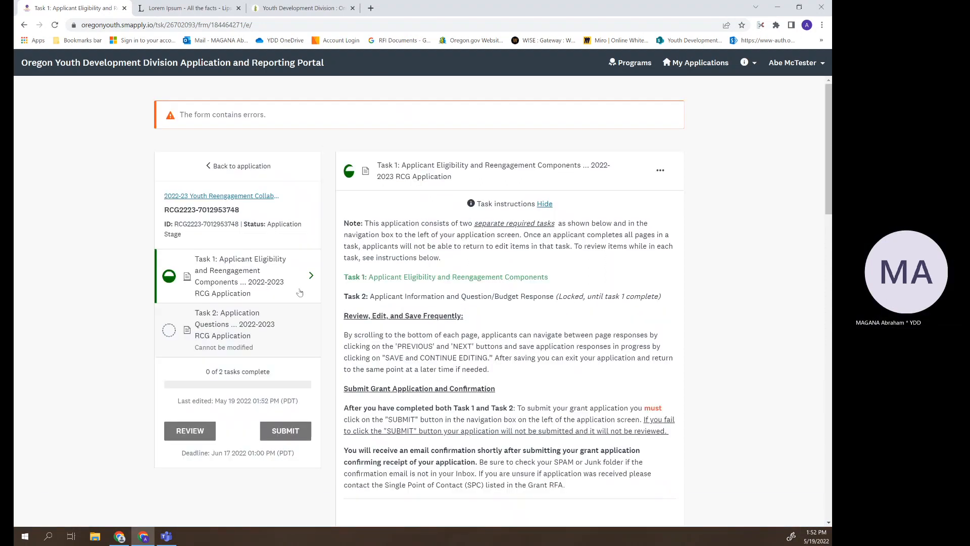
# - Paste the first Lorem ipsum passage into Proposed Service Area and try to advance
pyautogui.click(544, 205)
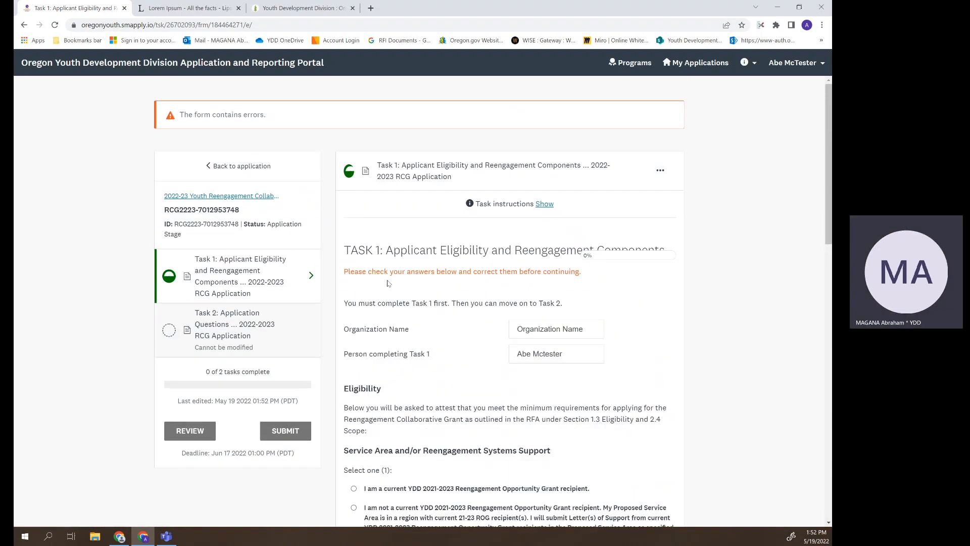
pyautogui.scroll(-13, 431, 284)
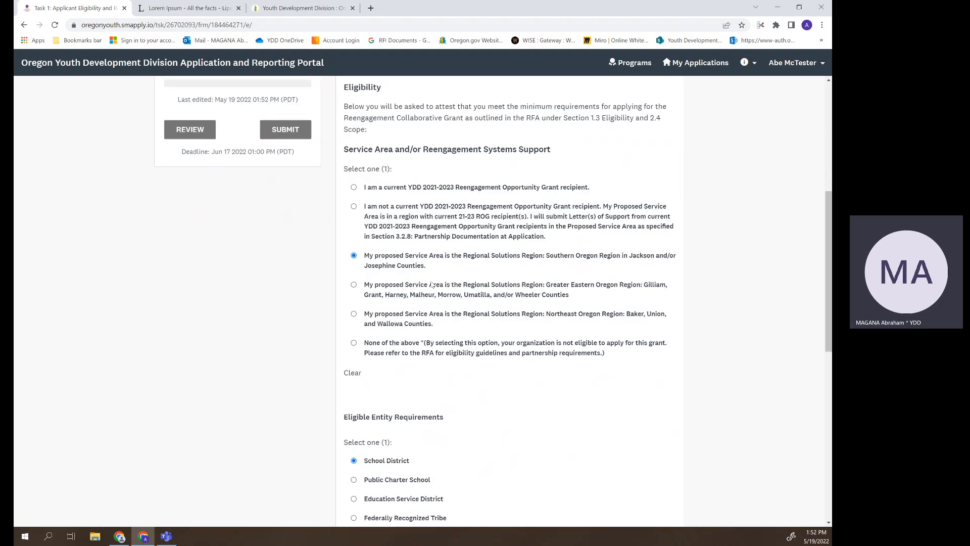
pyautogui.scroll(3, 528, 283)
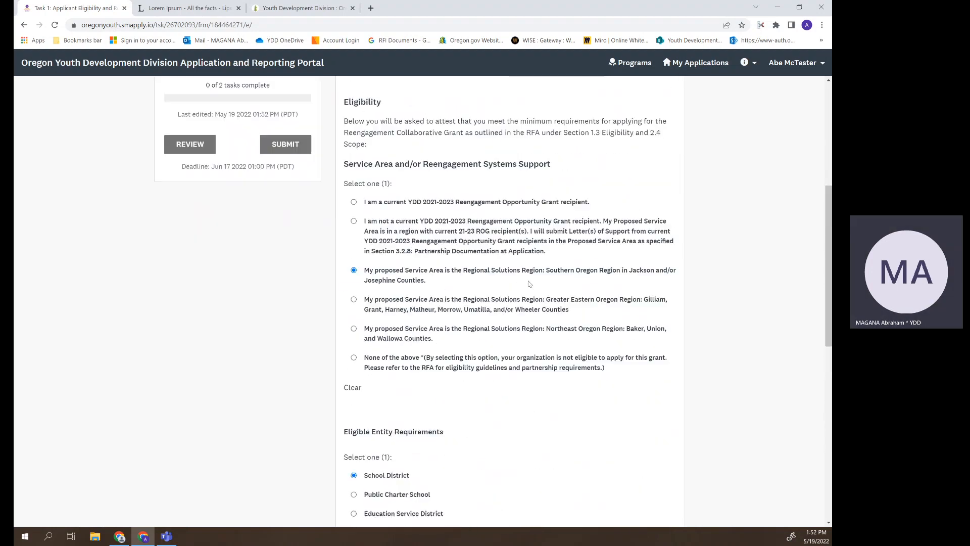
pyautogui.scroll(-9, 529, 282)
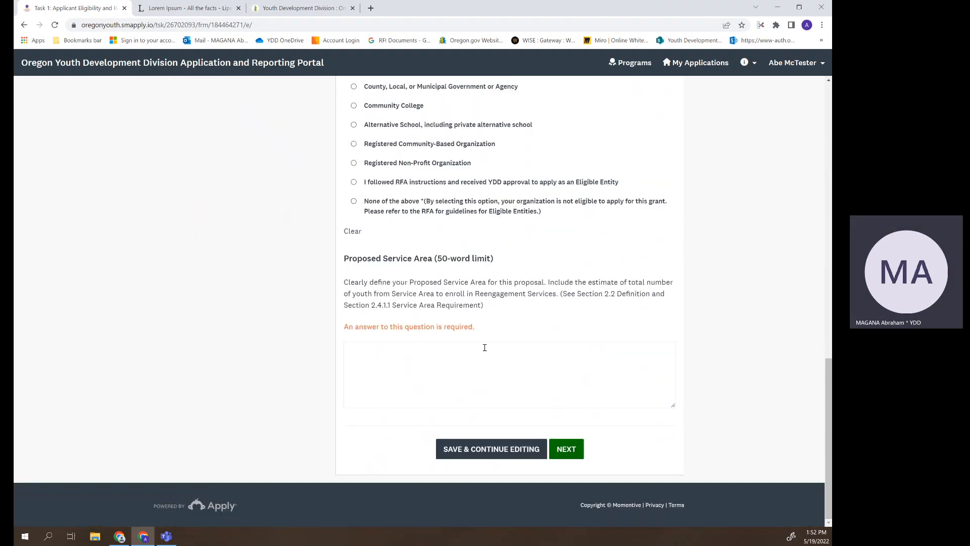
pyautogui.click(442, 364)
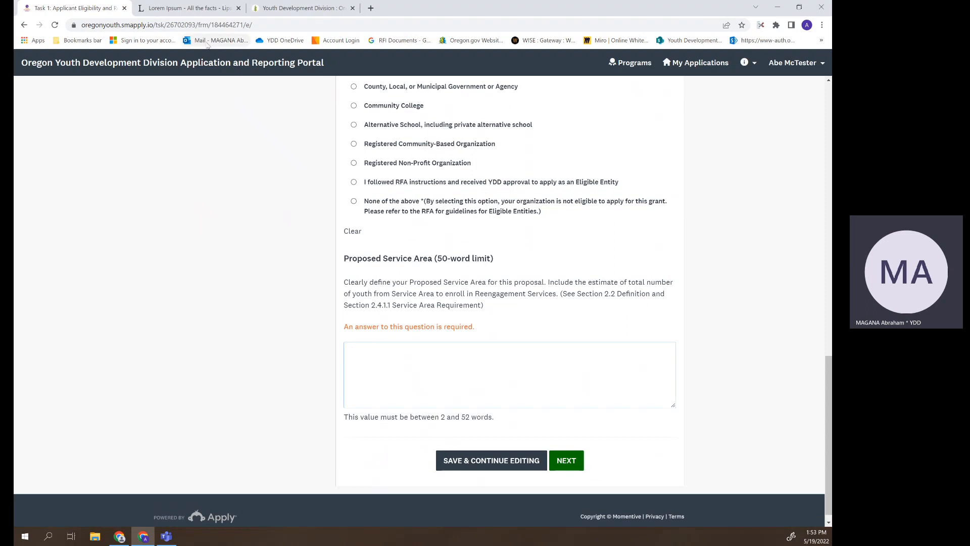
pyautogui.click(177, 4)
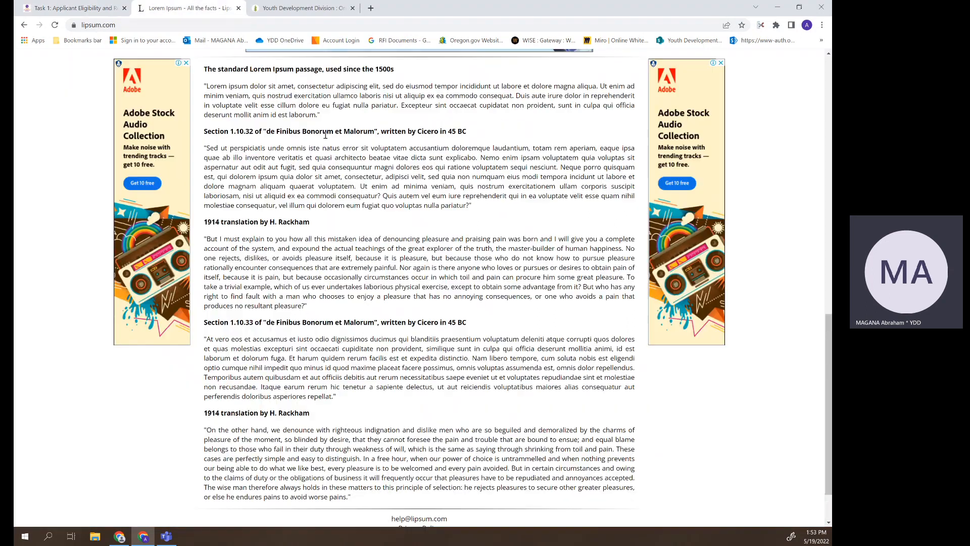
pyautogui.moveTo(321, 115); pyautogui.dragTo(204, 86)
pyautogui.hotkey('ctrl', 'c')
pyautogui.rightClick(214, 91)
pyautogui.click(230, 98)
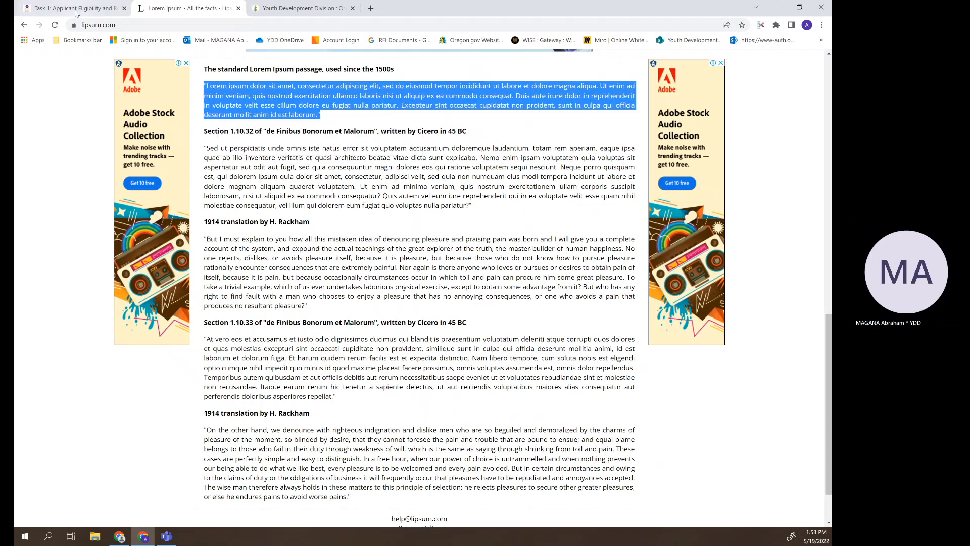
pyautogui.click(76, 8)
pyautogui.rightClick(374, 354)
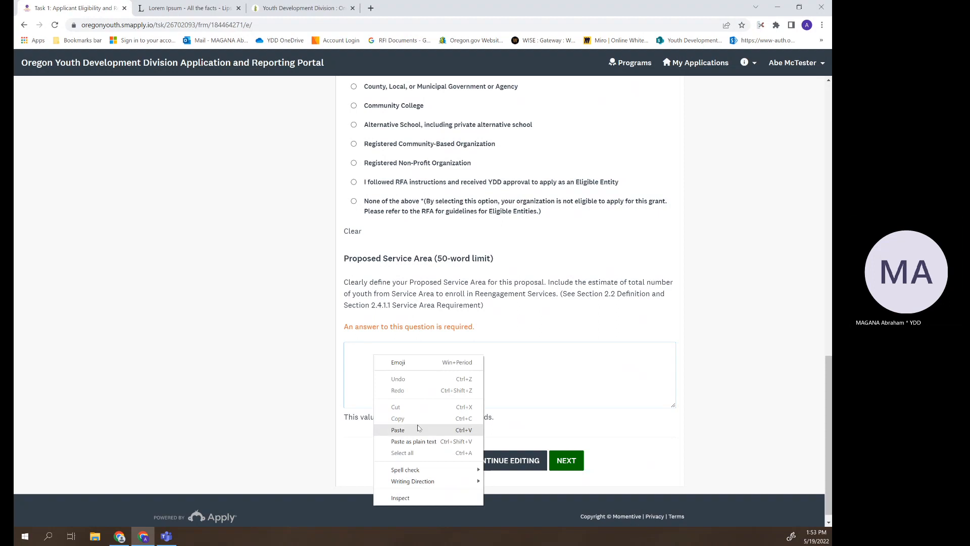
pyautogui.click(404, 430)
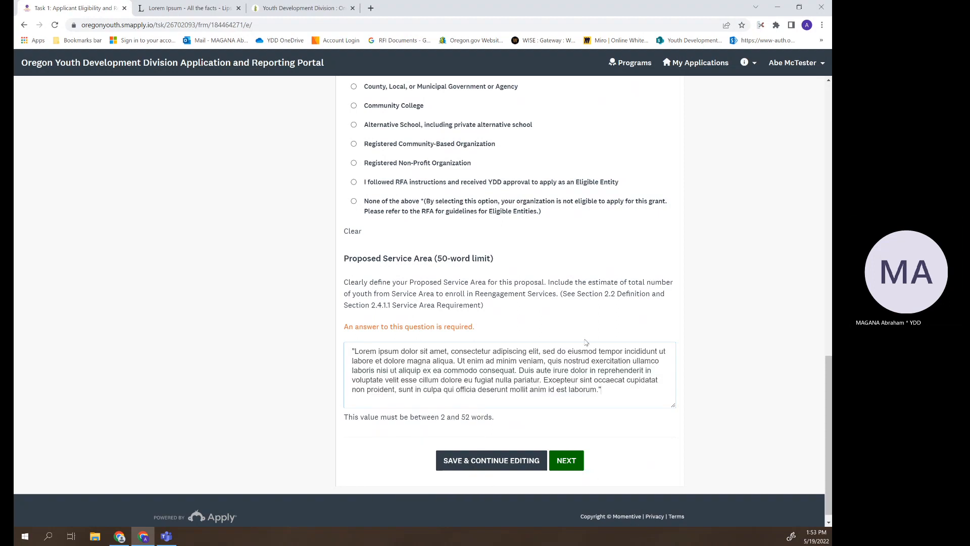
pyautogui.click(567, 459)
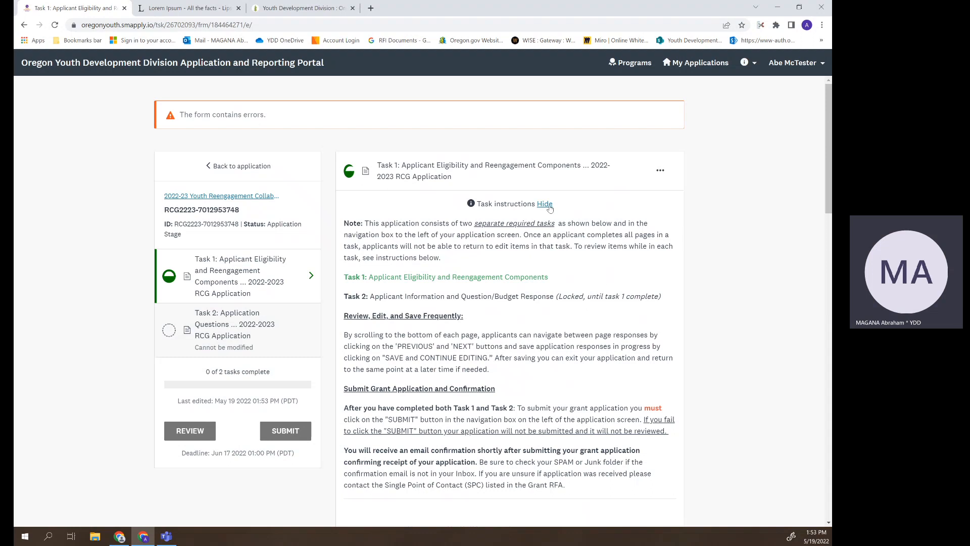
# - Trim the answer to end at 'consequat.' to meet the word limit, then advance
pyautogui.click(545, 204)
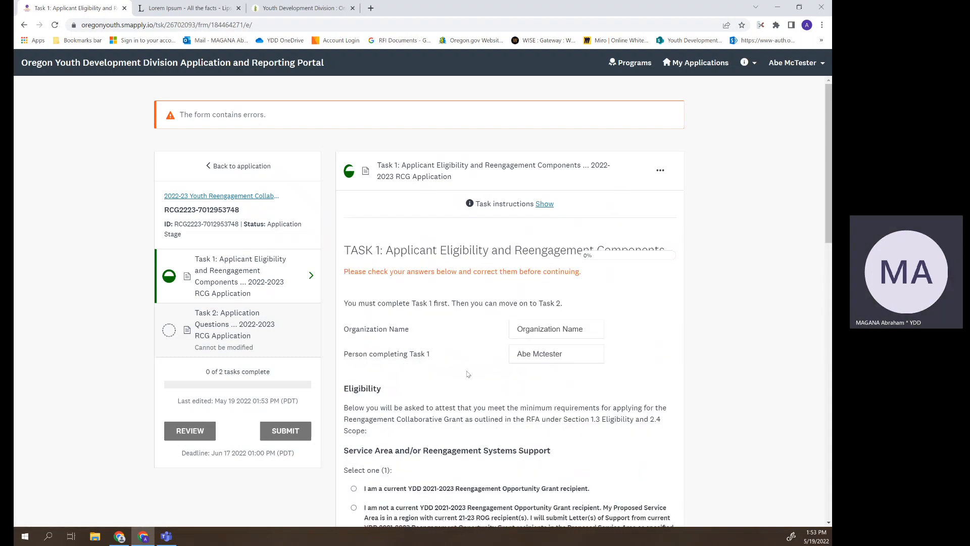
pyautogui.scroll(-10, 468, 374)
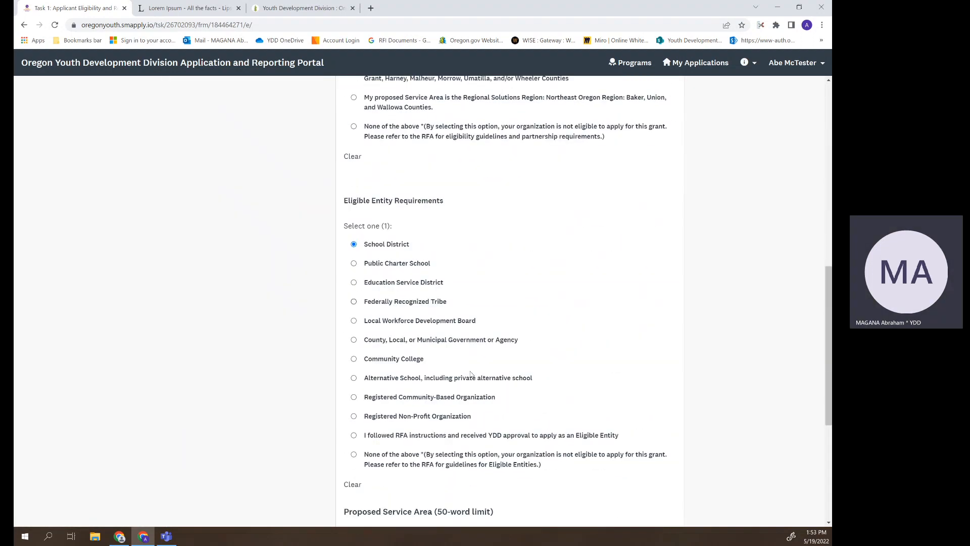
pyautogui.scroll(-5, 471, 374)
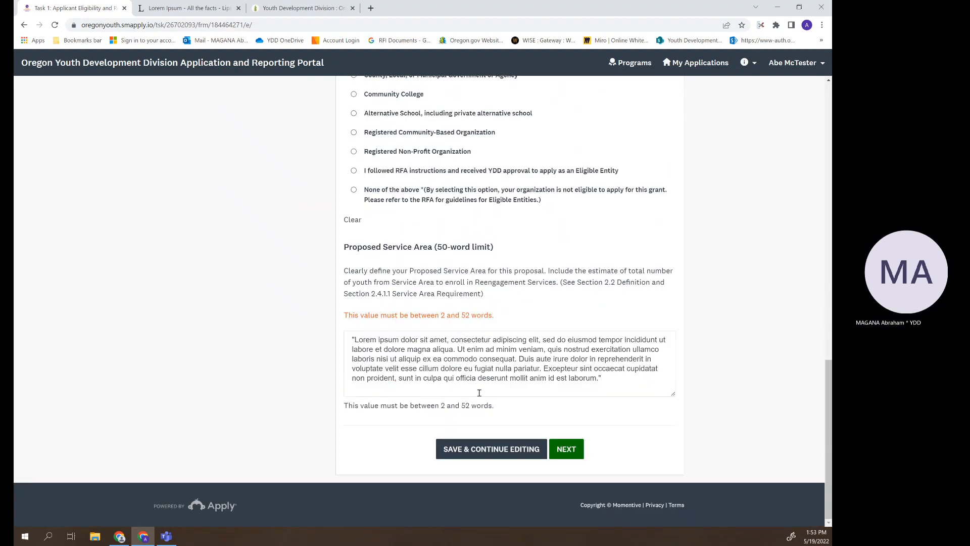
pyautogui.moveTo(609, 381); pyautogui.dragTo(522, 360)
pyautogui.press('BackSpace')
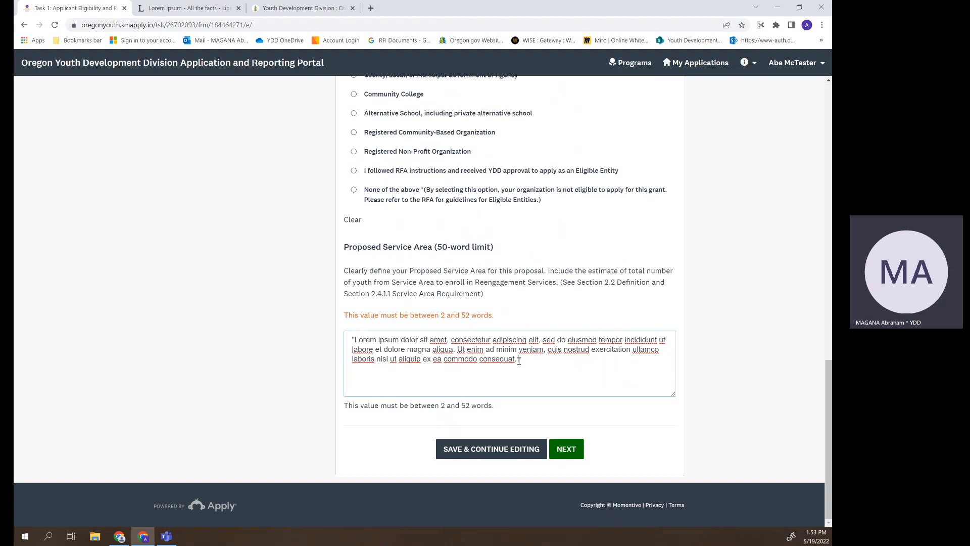
pyautogui.click(552, 451)
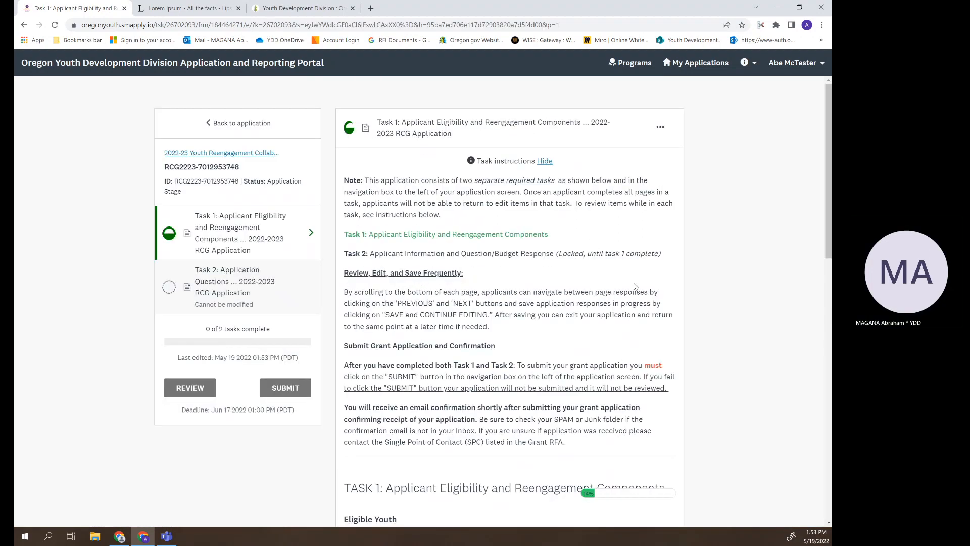
# - Mark all four eligible-youth criteria as Will not serve
pyautogui.click(545, 161)
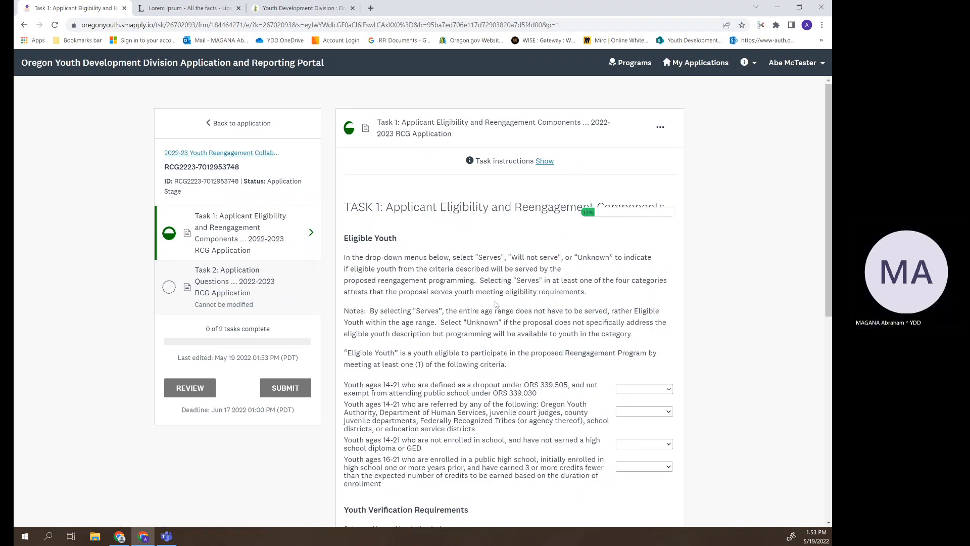
pyautogui.scroll(-1, 497, 303)
pyautogui.scroll(-1, 497, 302)
pyautogui.click(660, 294)
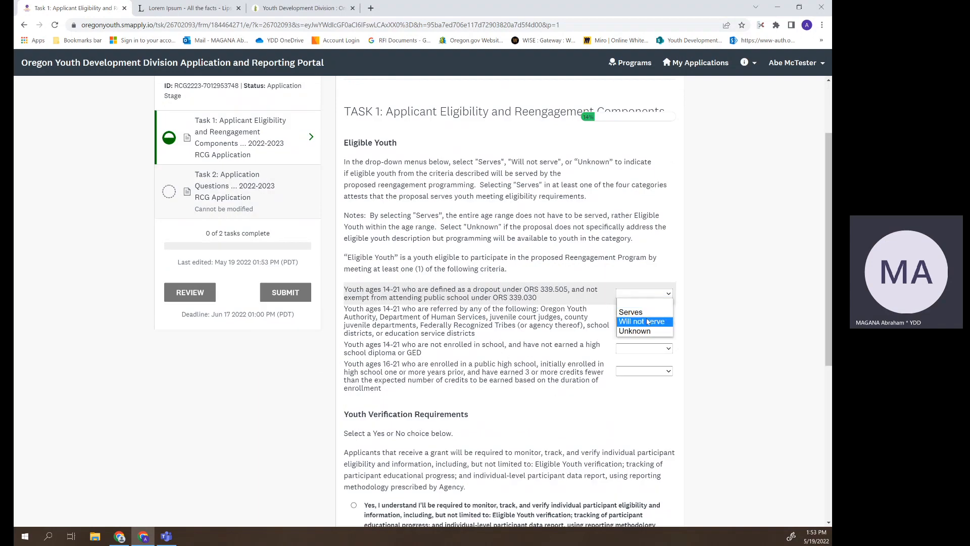
pyautogui.click(642, 322)
pyautogui.click(654, 315)
pyautogui.click(647, 345)
pyautogui.click(652, 349)
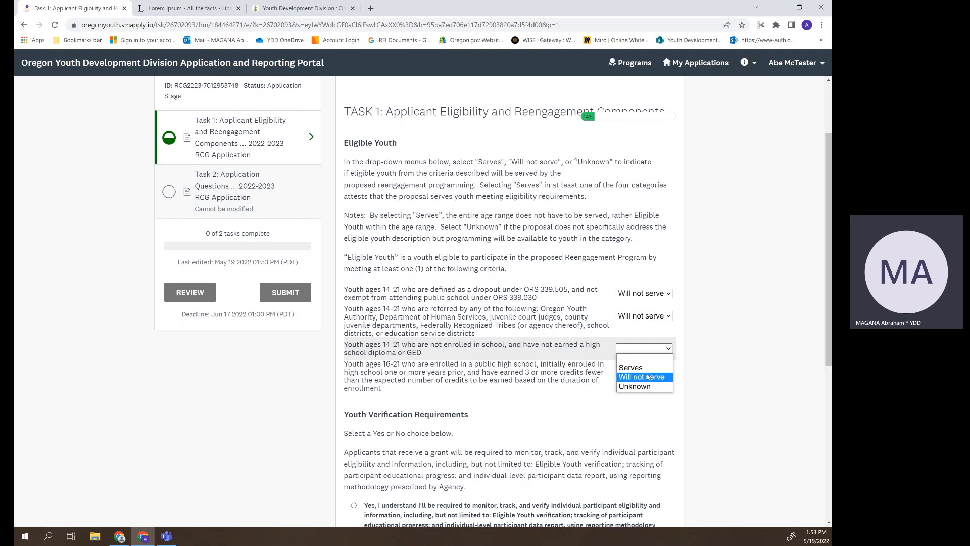
pyautogui.click(651, 377)
pyautogui.click(651, 373)
pyautogui.click(640, 399)
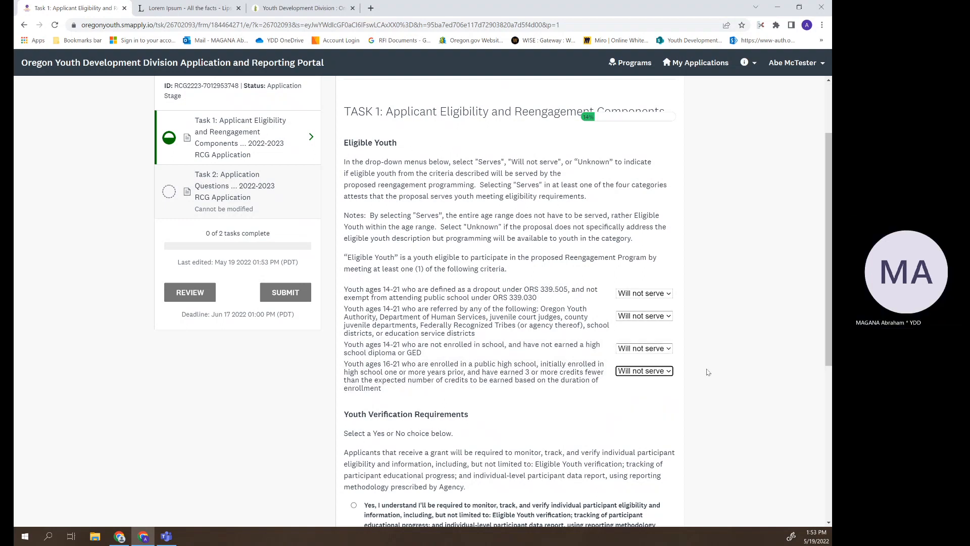
pyautogui.scroll(-1, 737, 364)
pyautogui.scroll(-3, 738, 364)
# - Agree to monitor participant eligibility and paste Lorem ipsum into the description
pyautogui.click(433, 327)
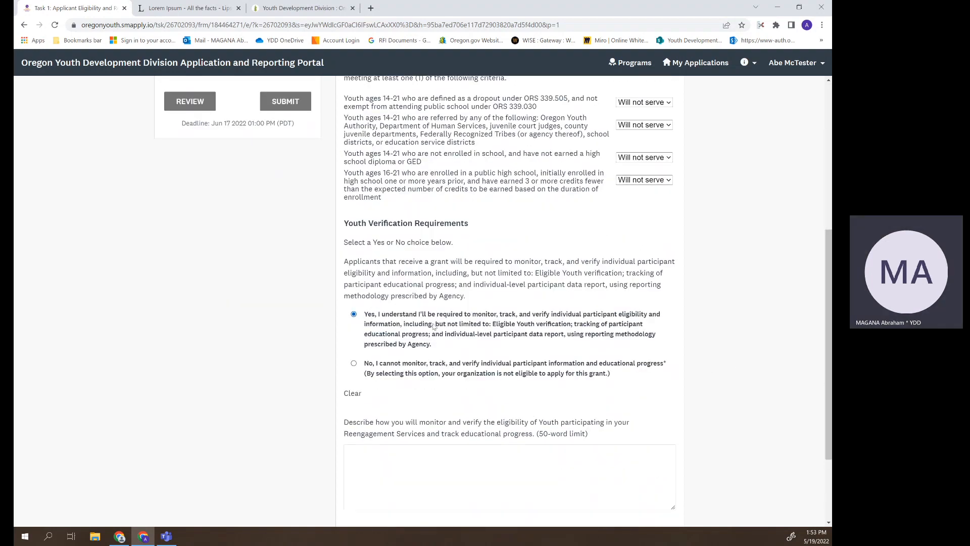
pyautogui.scroll(-2, 417, 372)
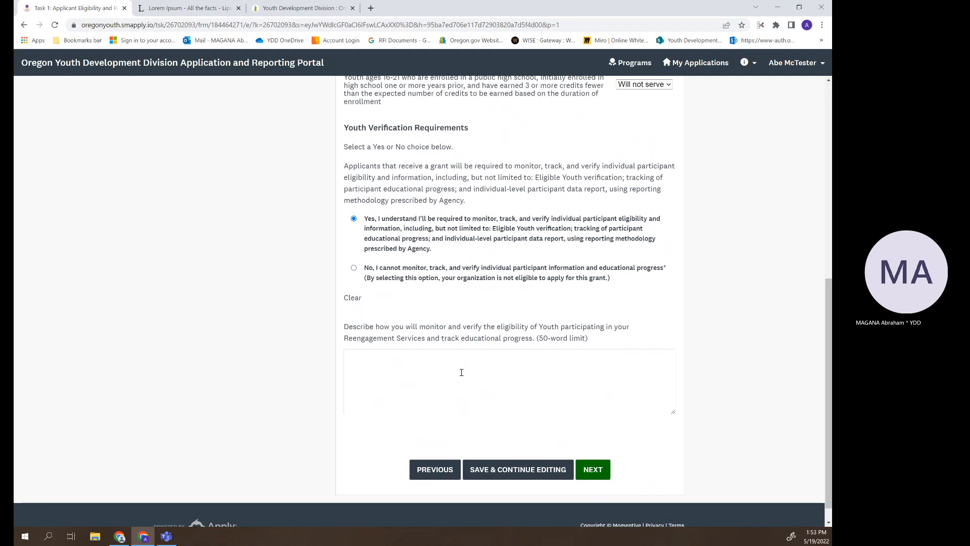
pyautogui.rightClick(428, 363)
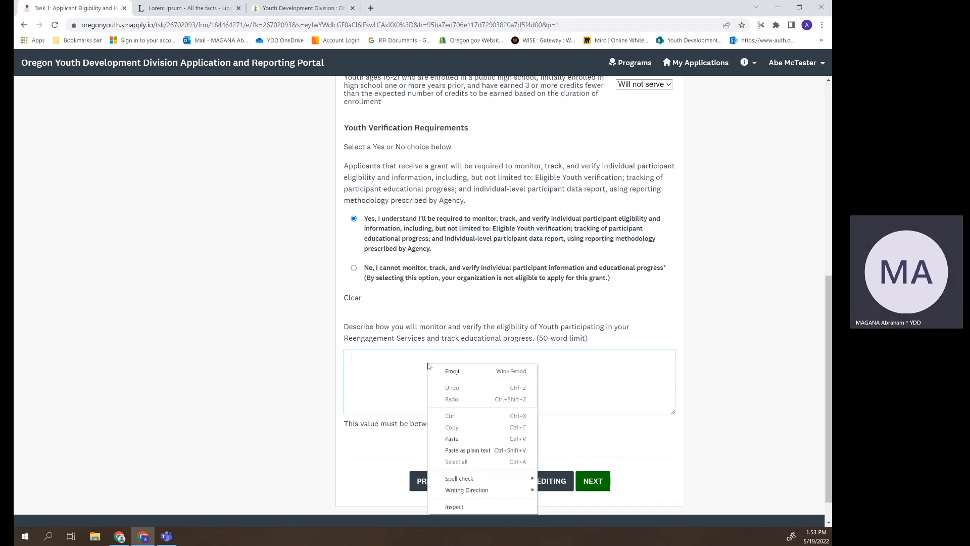
pyautogui.click(480, 432)
pyautogui.click(607, 489)
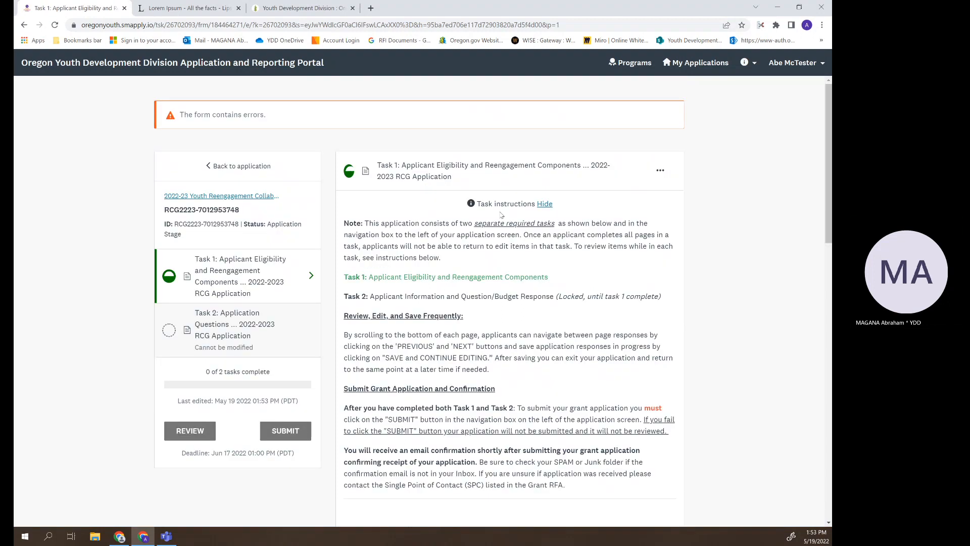
# - Cut the description back to end at 'consequat.' and go to the next page
pyautogui.click(545, 205)
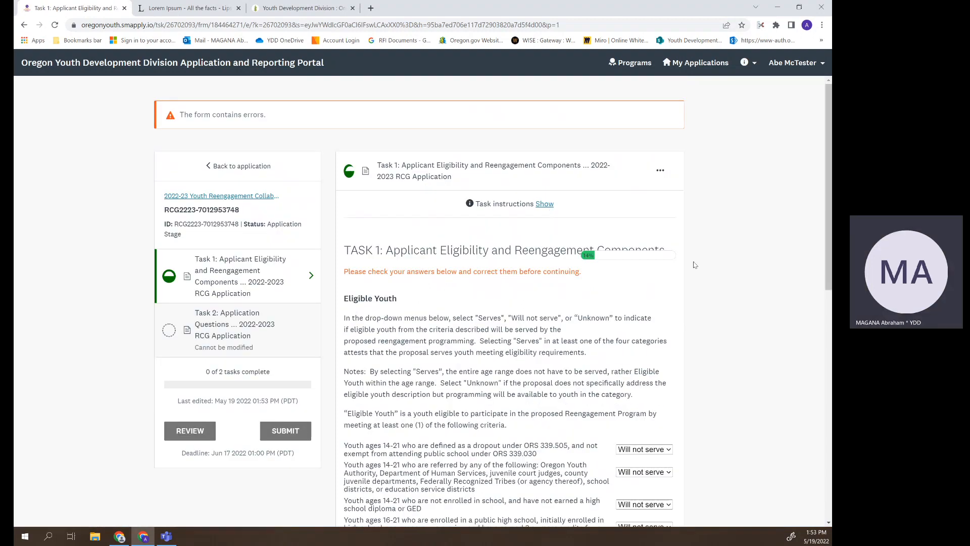
pyautogui.scroll(-8, 695, 268)
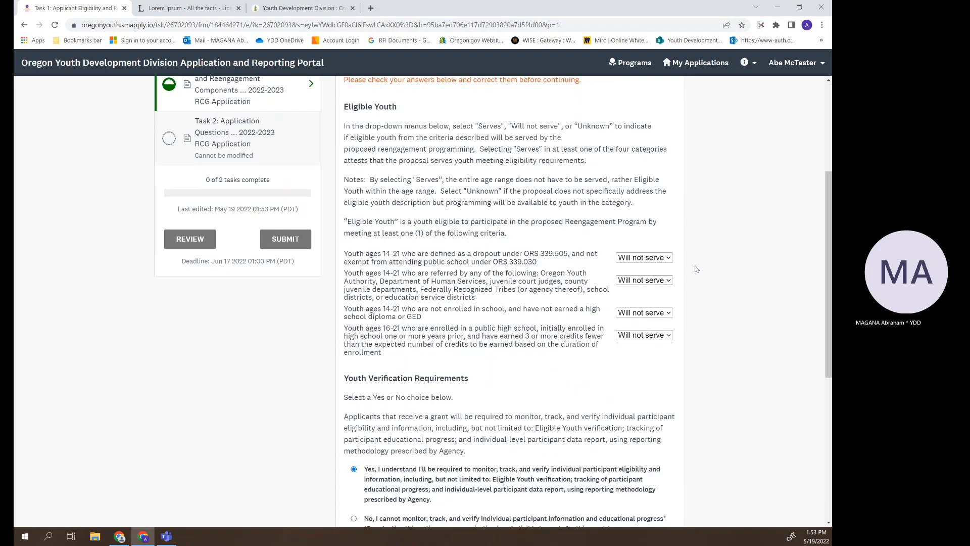
pyautogui.scroll(-1, 696, 270)
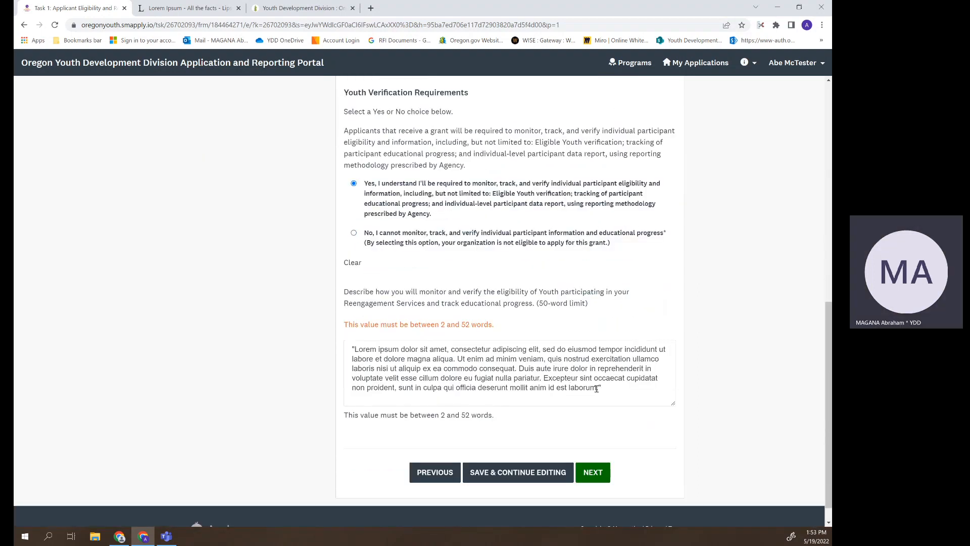
pyautogui.moveTo(601, 389); pyautogui.dragTo(517, 369)
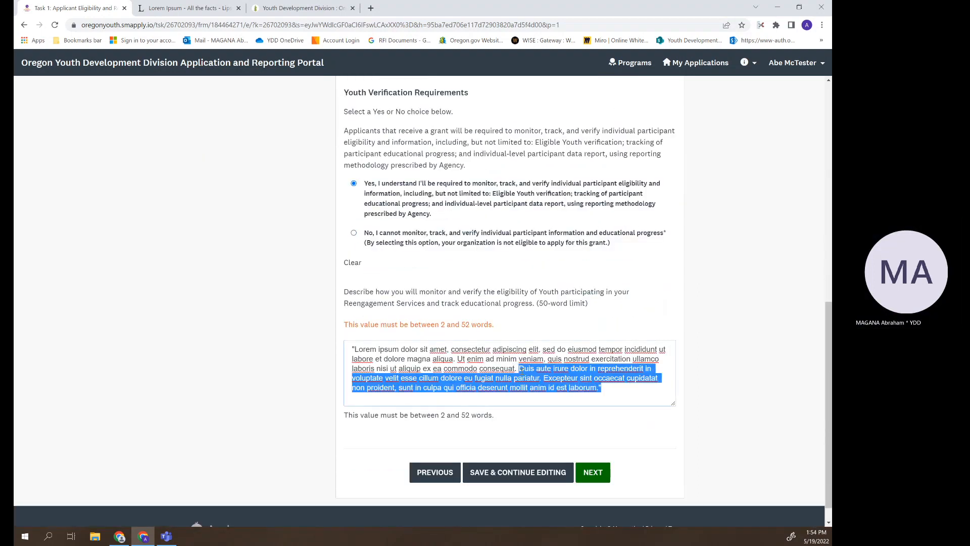
pyautogui.press('BackSpace')
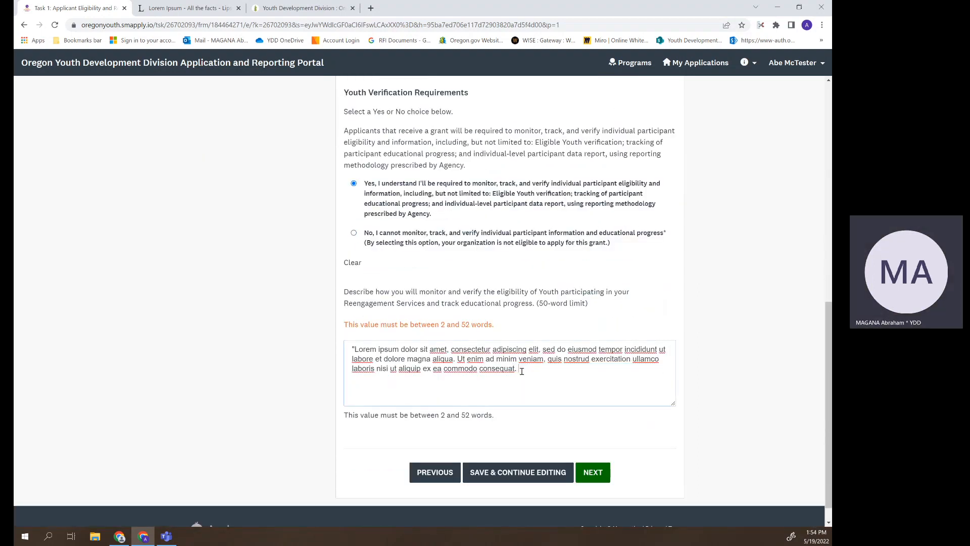
pyautogui.click(593, 472)
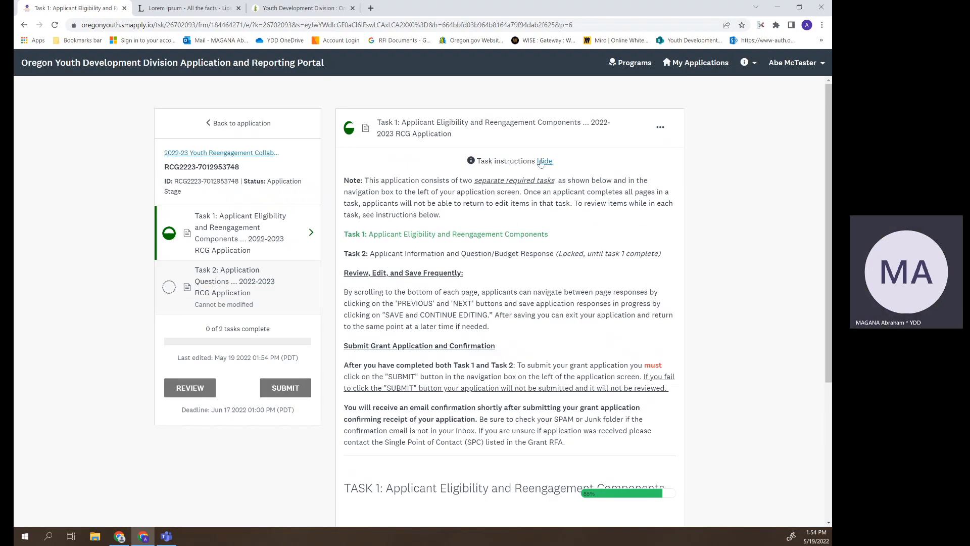
# - Go back, change the fourth youth criterion from Will not serve to Serves, and advance
pyautogui.click(541, 162)
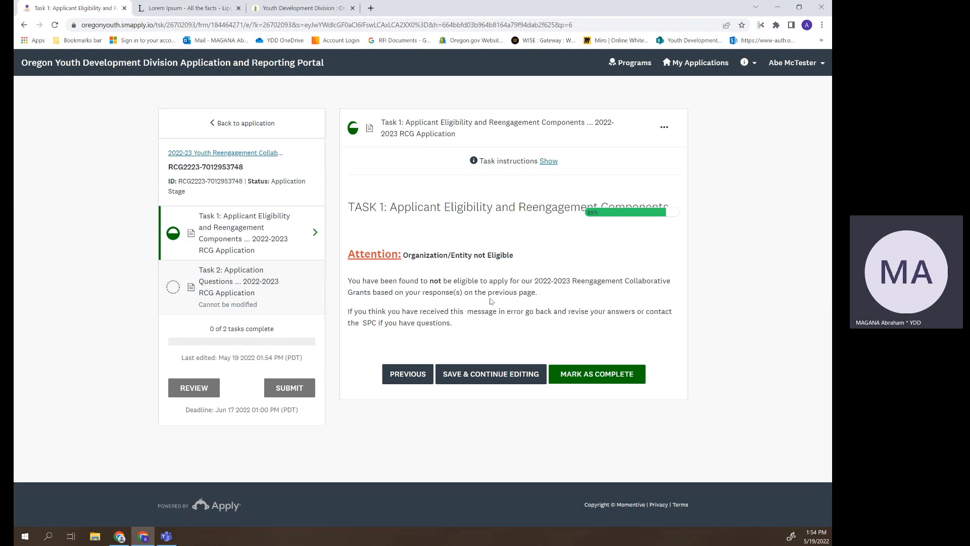
pyautogui.click(416, 374)
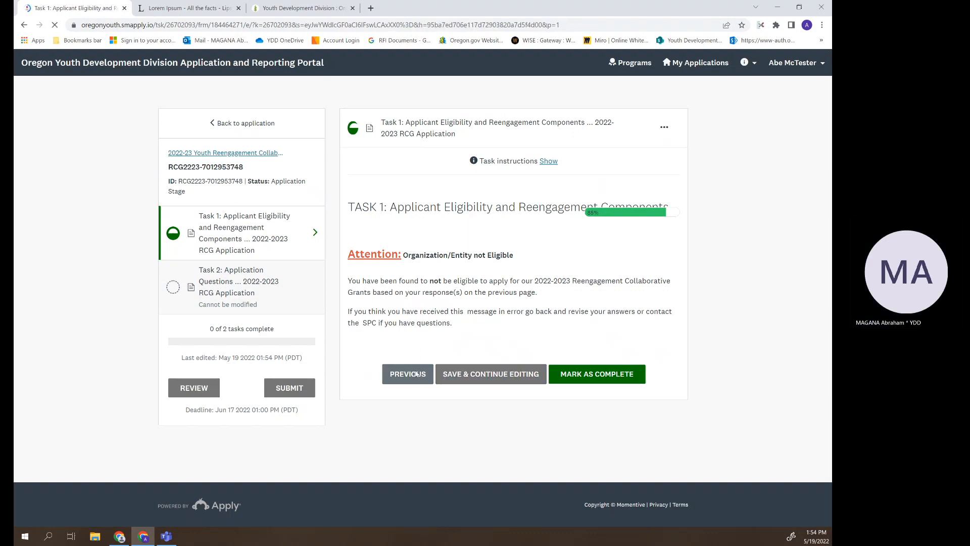
pyautogui.scroll(-12, 624, 361)
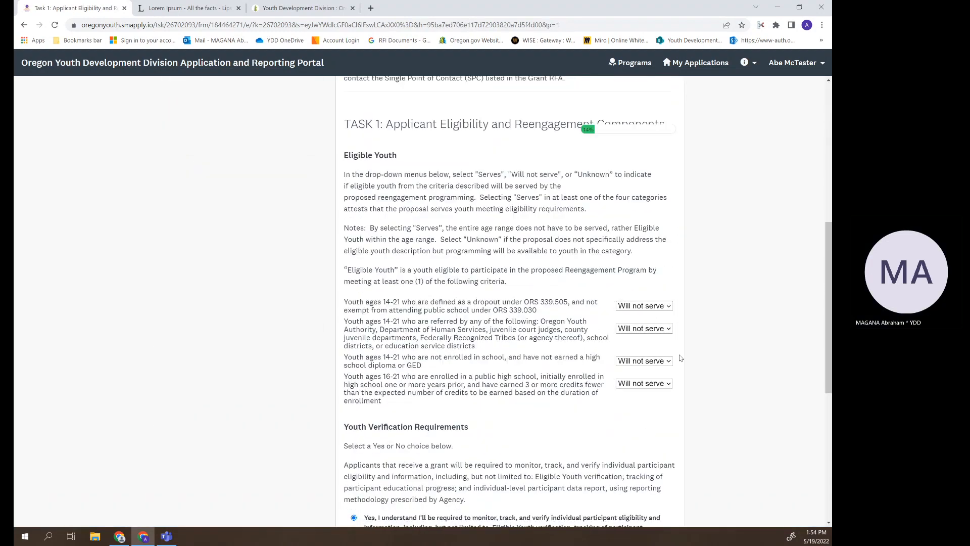
pyautogui.click(666, 224)
pyautogui.click(639, 238)
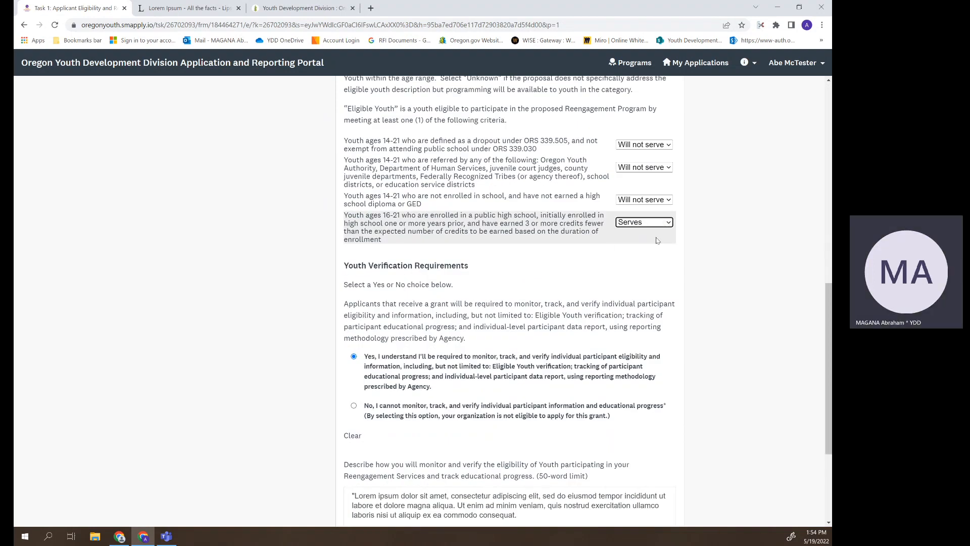
pyautogui.scroll(-1, 730, 305)
pyautogui.scroll(-1, 731, 304)
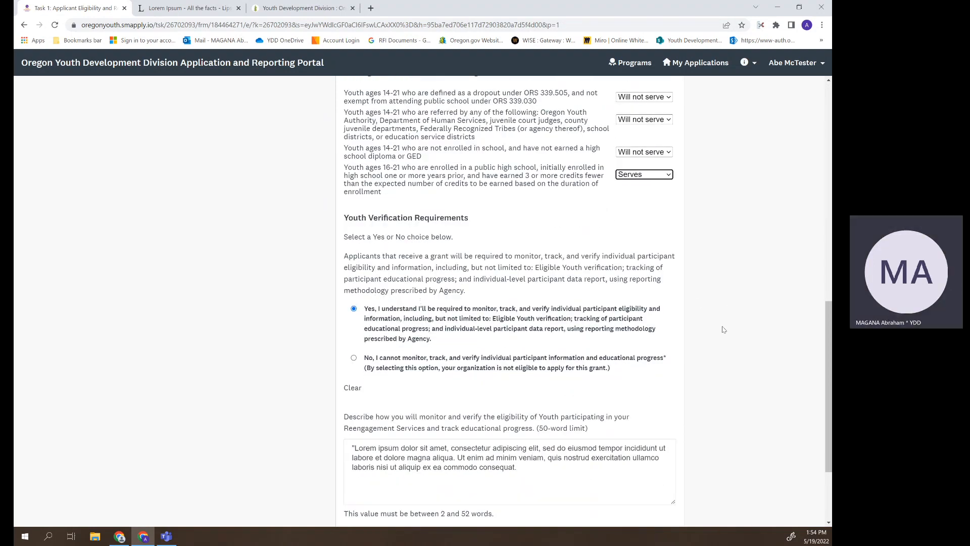
pyautogui.scroll(-3, 724, 330)
pyautogui.click(597, 449)
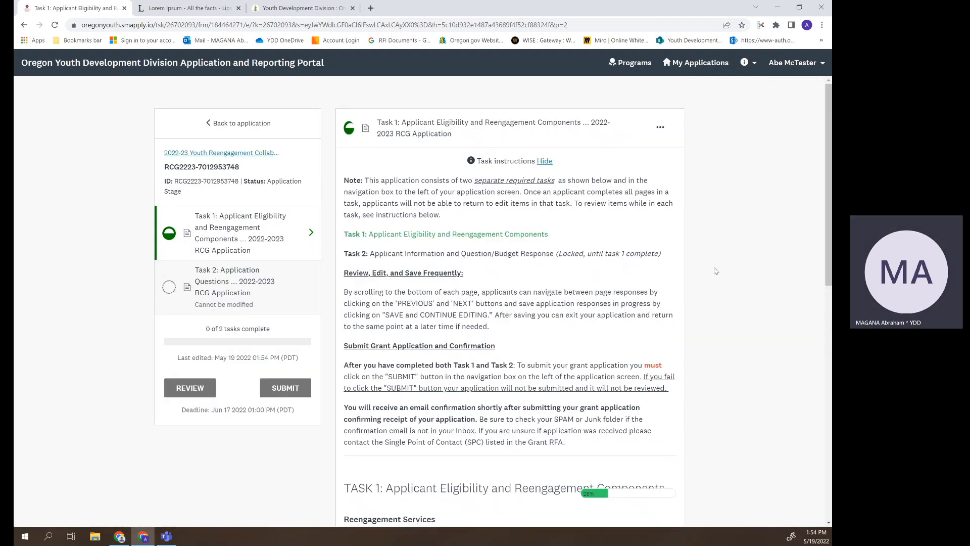
# - Answer Yes to providing reengagement services
pyautogui.click(545, 160)
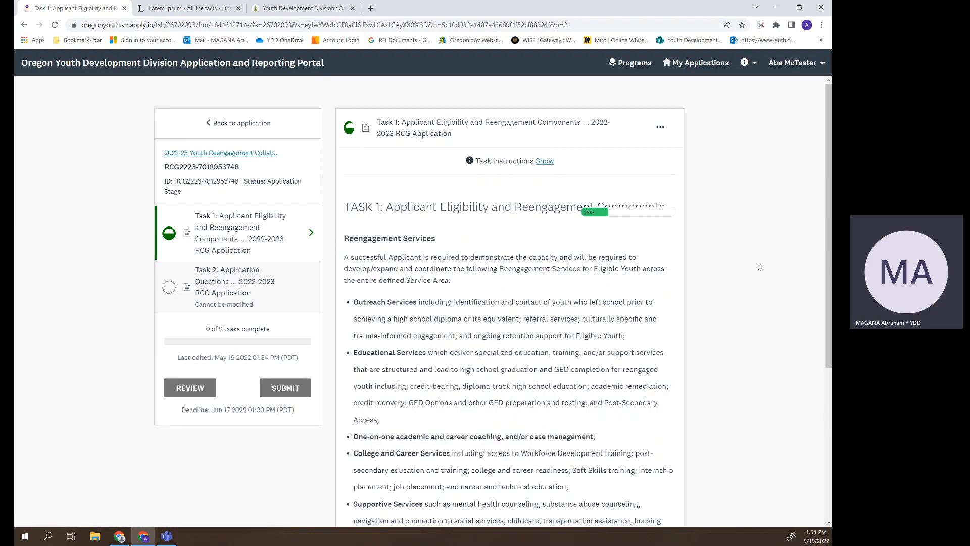
pyautogui.scroll(-3, 749, 292)
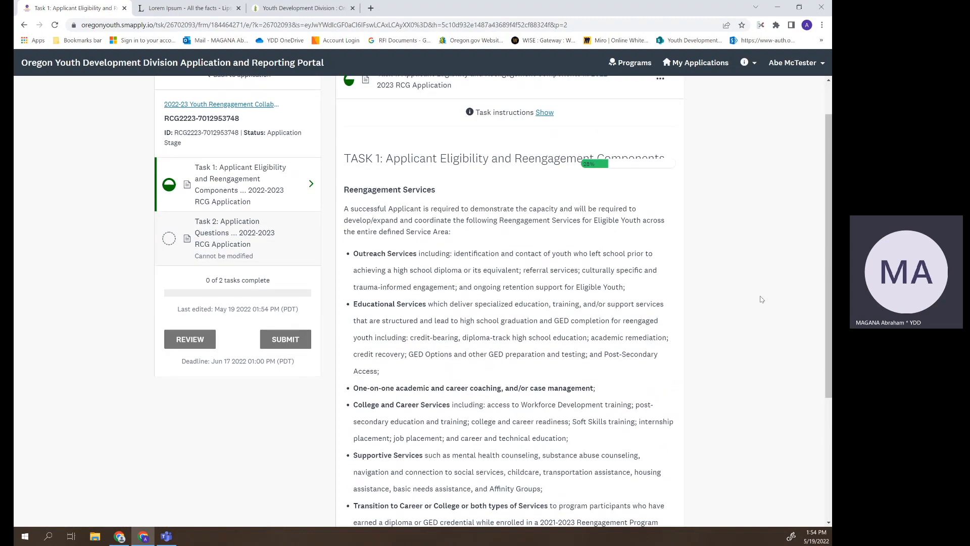
pyautogui.scroll(-2, 762, 300)
pyautogui.click(498, 372)
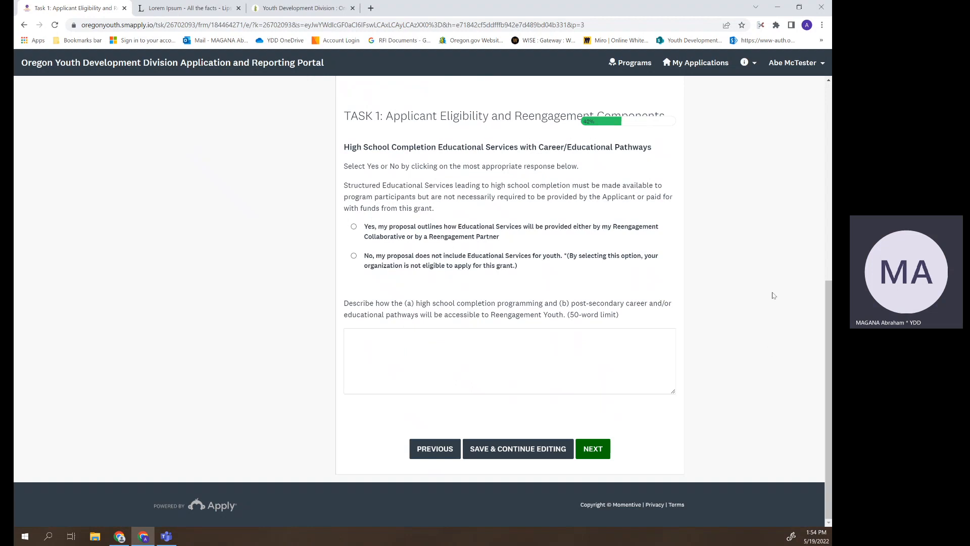
pyautogui.scroll(3, 774, 295)
pyautogui.scroll(-3, 773, 296)
pyautogui.click(806, 64)
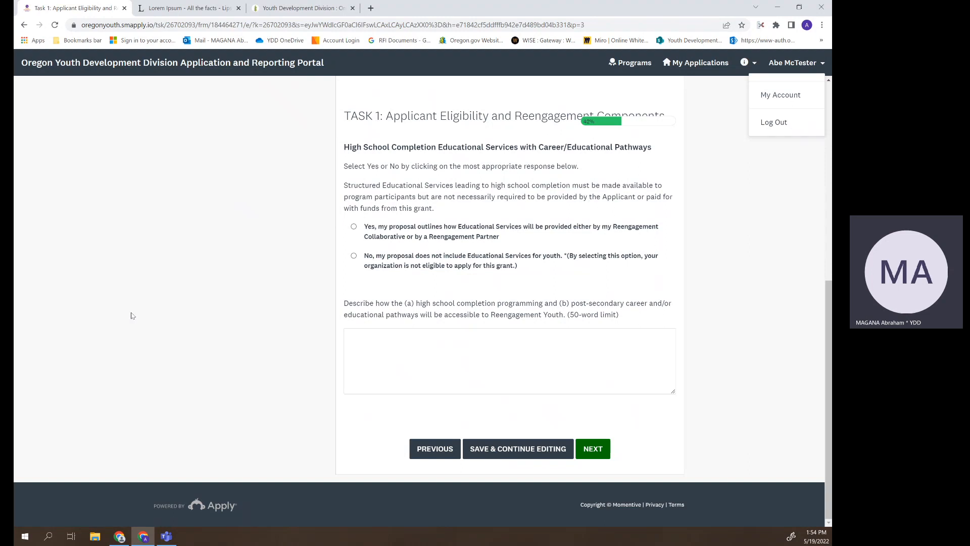
pyautogui.scroll(2, 615, 342)
pyautogui.scroll(-2, 585, 351)
# - Answer Yes to educational services with a trimmed pasted pathways description, then advance
pyautogui.click(424, 235)
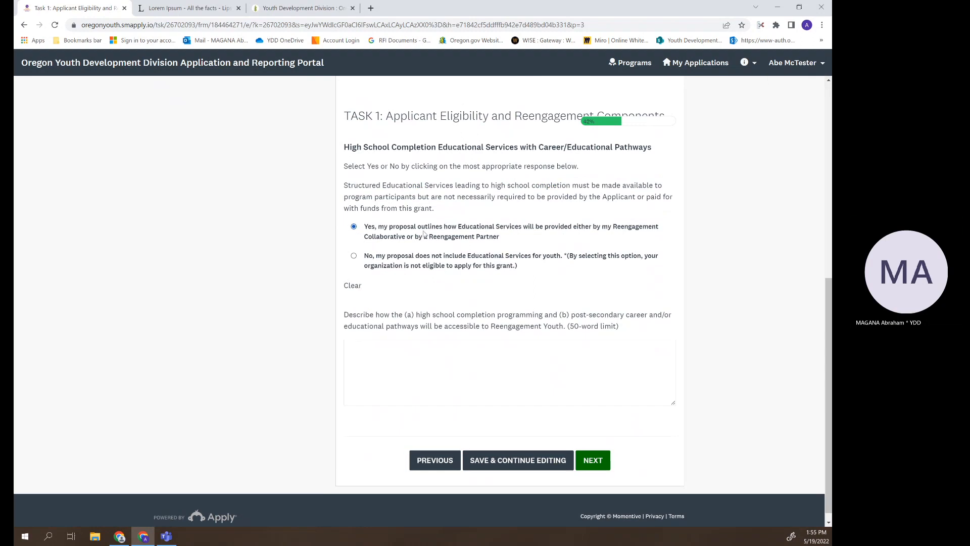
pyautogui.rightClick(458, 356)
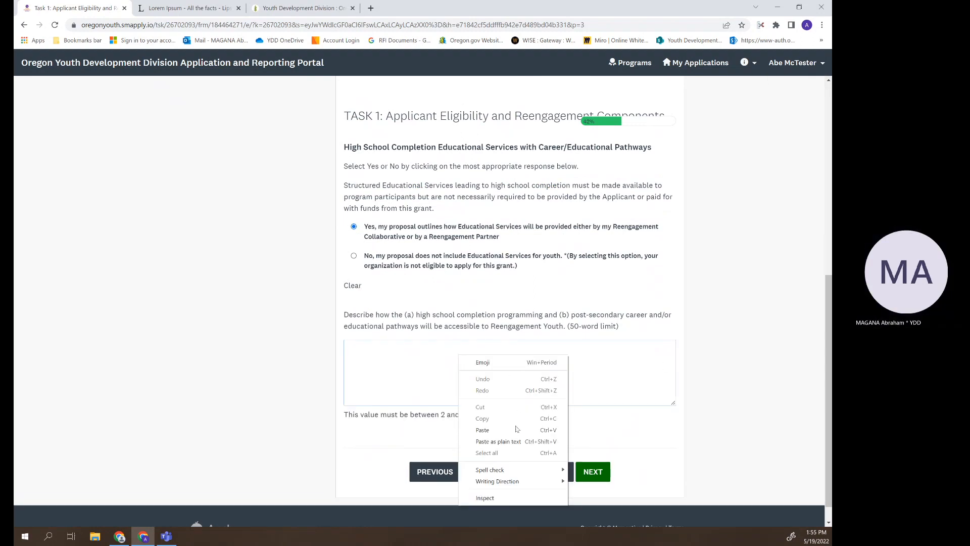
pyautogui.click(483, 430)
pyautogui.moveTo(603, 387); pyautogui.dragTo(518, 368)
pyautogui.press('BackSpace')
pyautogui.click(592, 472)
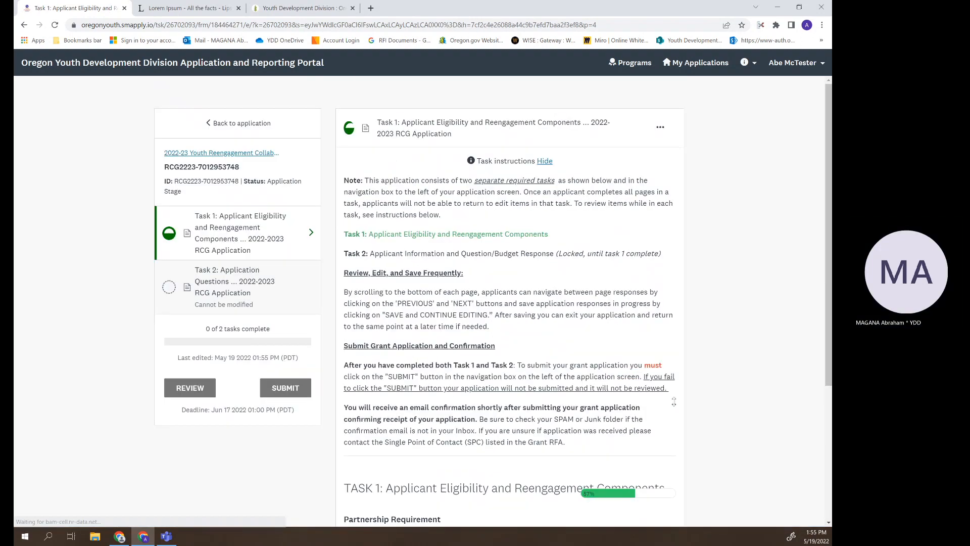
# - Confirm two Letters of Support will be uploaded and advance
pyautogui.scroll(-5, 713, 399)
pyautogui.scroll(1, 714, 399)
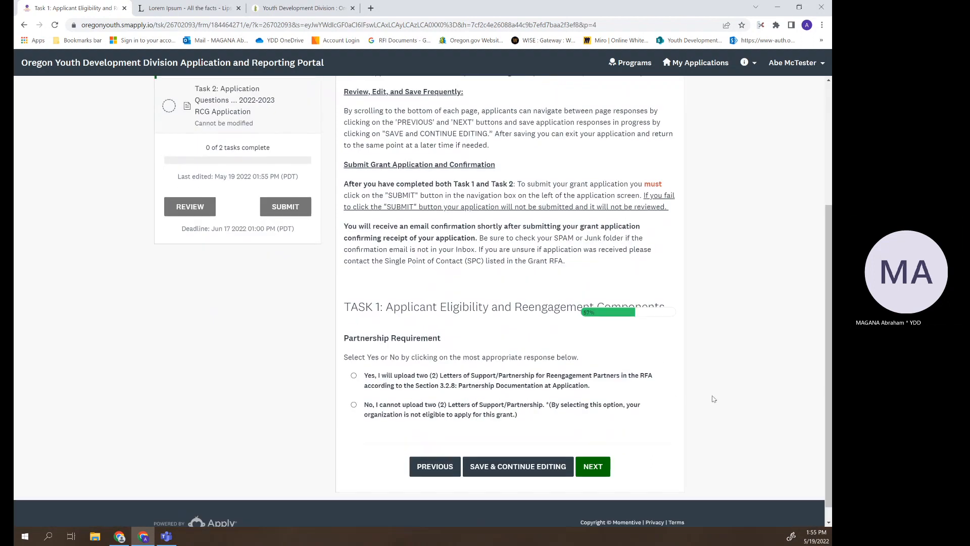
pyautogui.scroll(3, 714, 398)
pyautogui.scroll(-4, 713, 399)
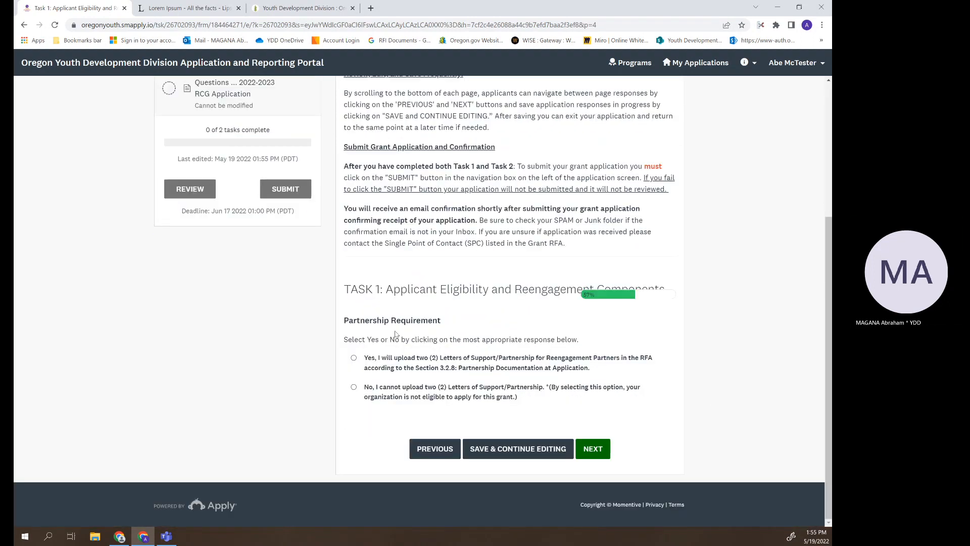
pyautogui.click(368, 361)
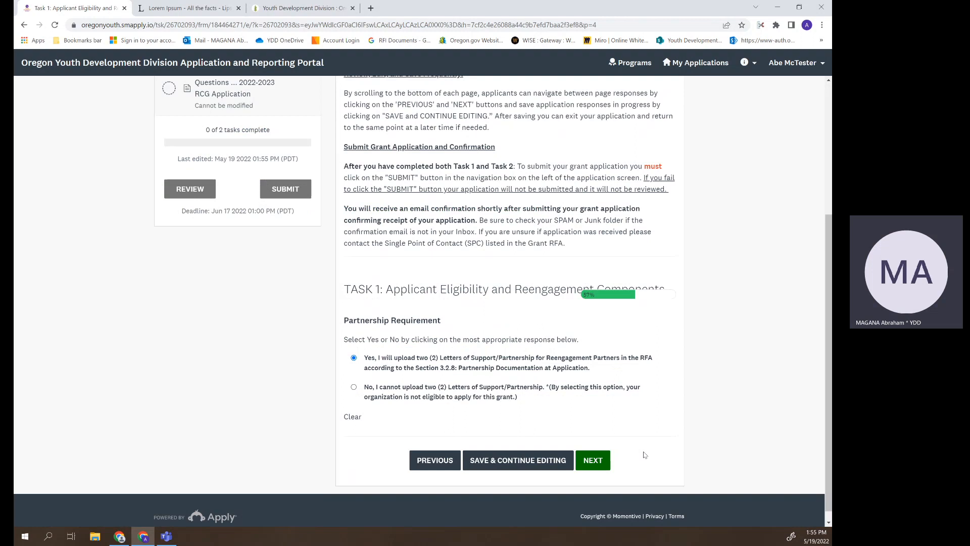
pyautogui.click(600, 461)
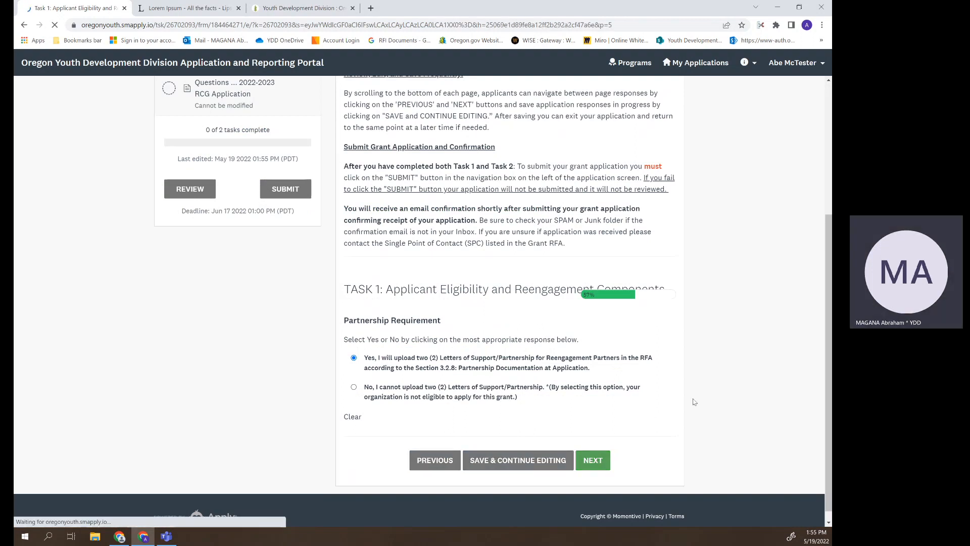
# - Affirm compliance with the eligibility requirements
pyautogui.scroll(-6, 718, 402)
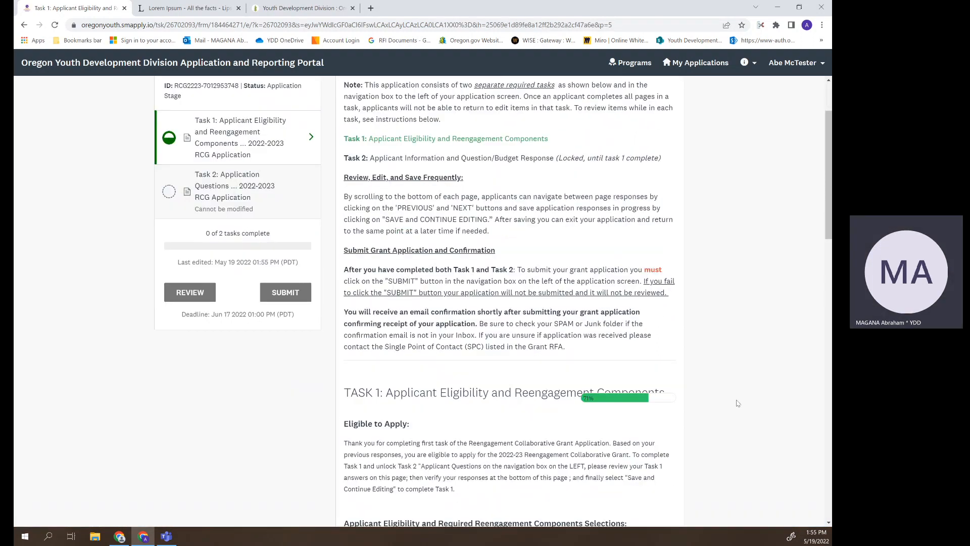
pyautogui.scroll(-2, 738, 404)
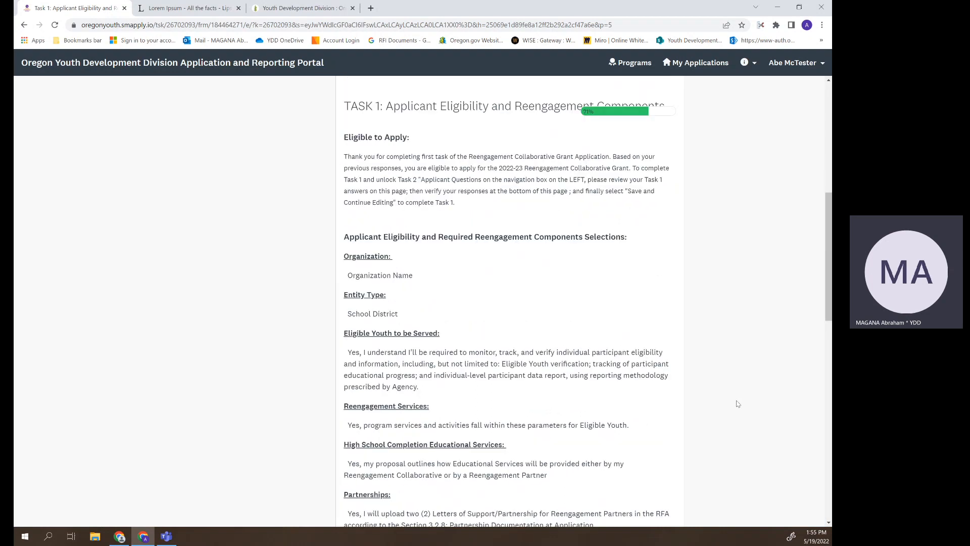
pyautogui.scroll(-2, 738, 404)
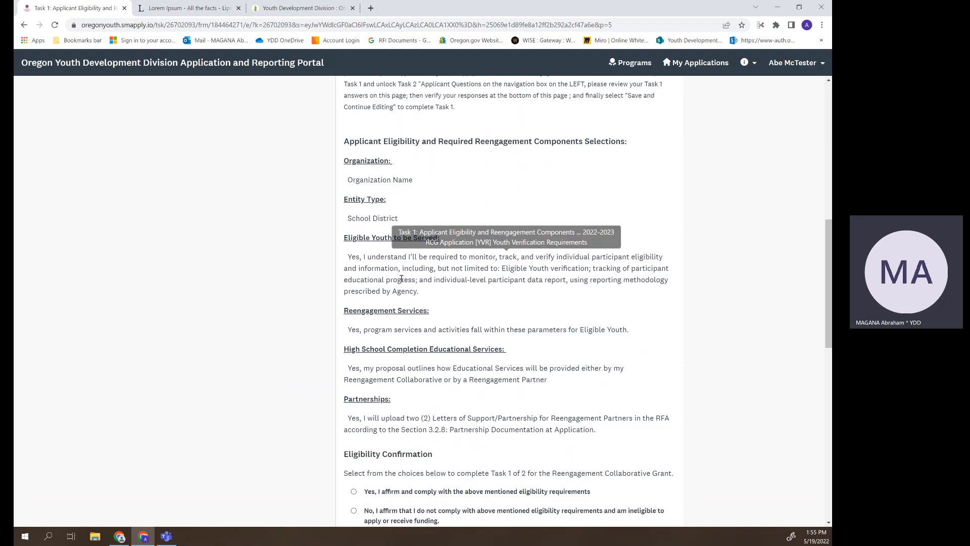
pyautogui.scroll(-1, 398, 277)
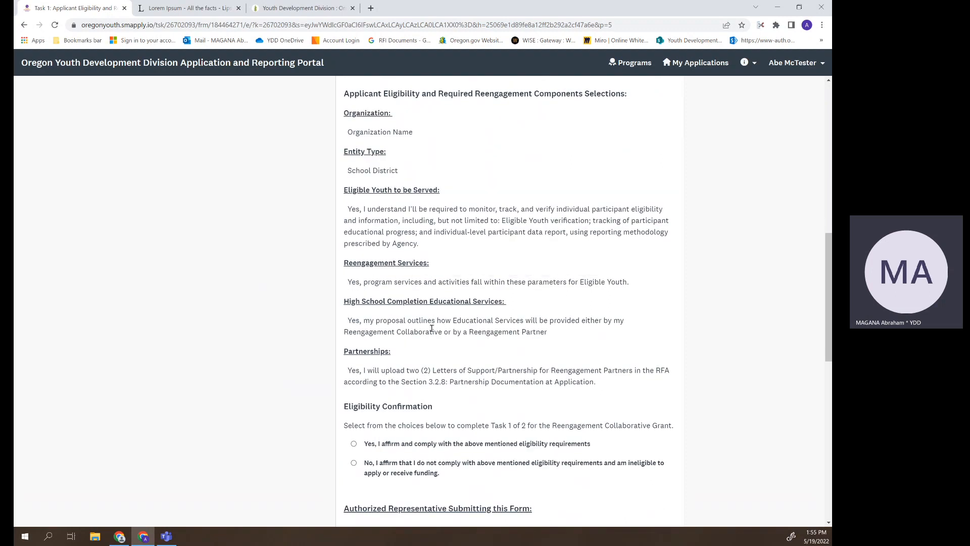
pyautogui.scroll(-4, 328, 331)
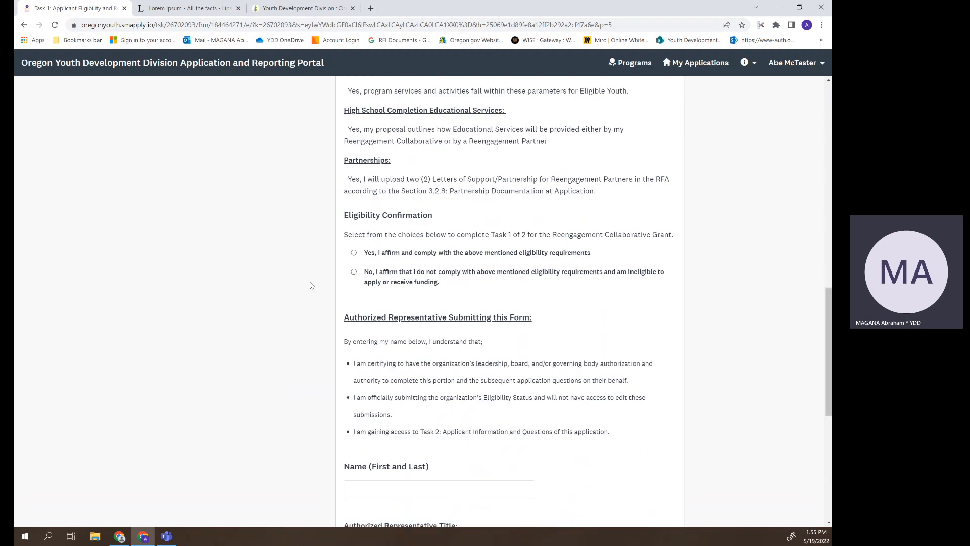
pyautogui.click(362, 255)
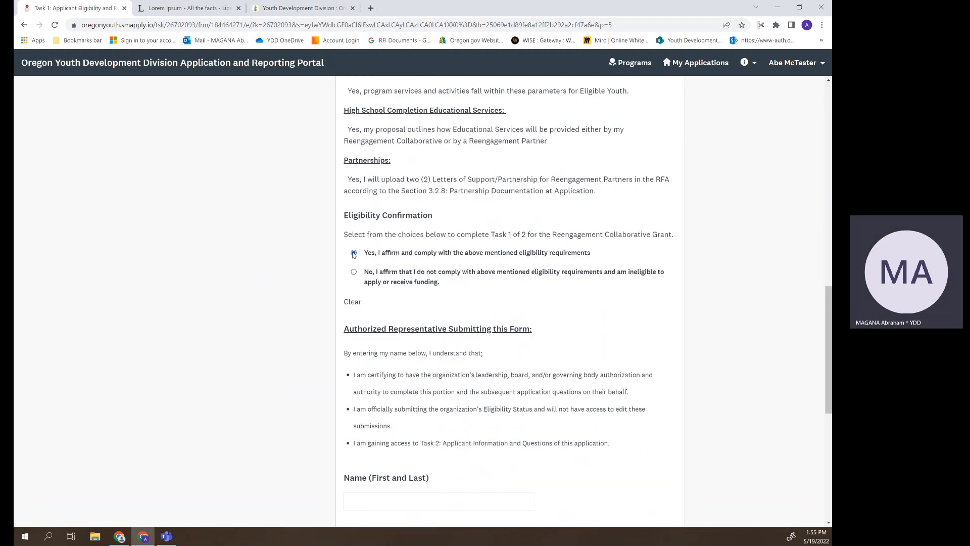
pyautogui.scroll(-4, 300, 278)
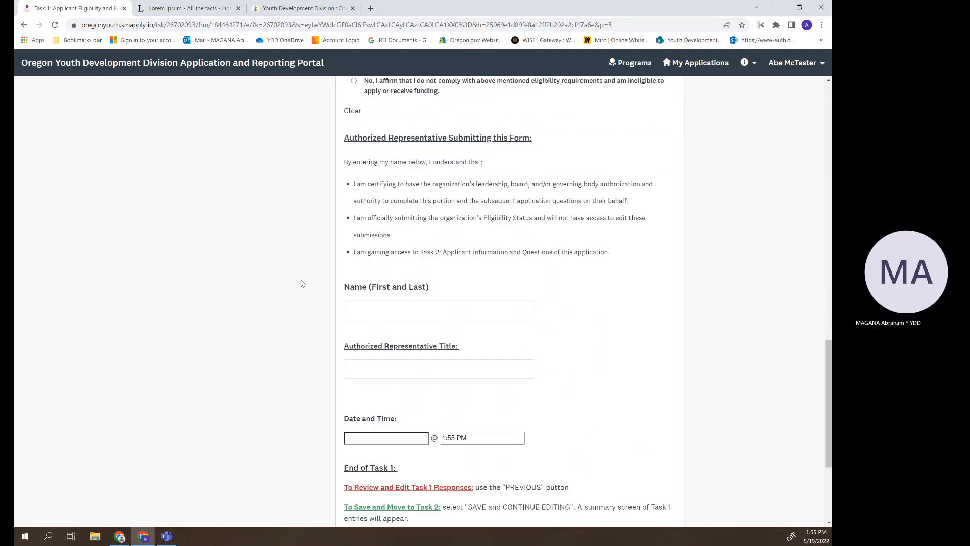
# - Enter the representative's name and the title Program Manager
pyautogui.click(445, 311)
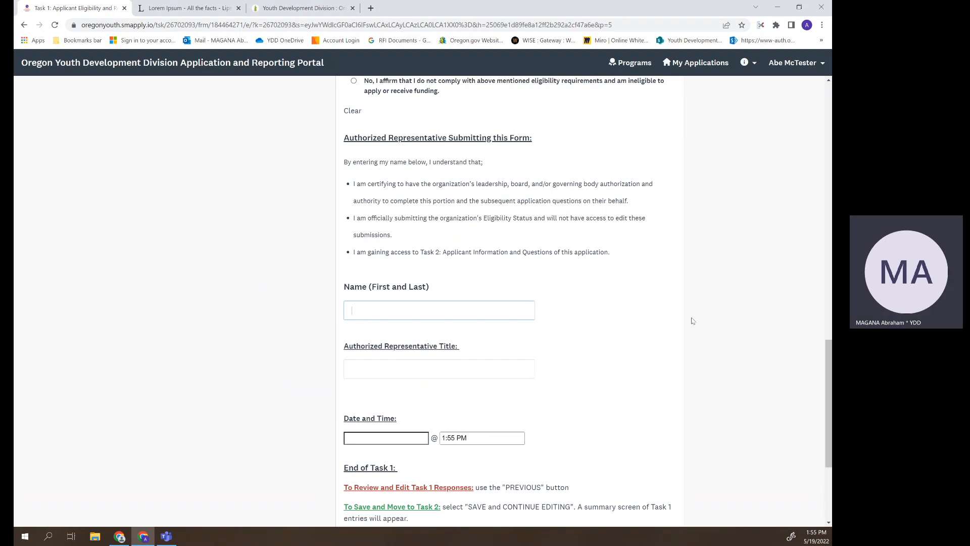
pyautogui.write('Abe Mctgest')
pyautogui.press('BackSpace')
pyautogui.press('BackSpace')
pyautogui.write('ester')
pyautogui.press('Tab')
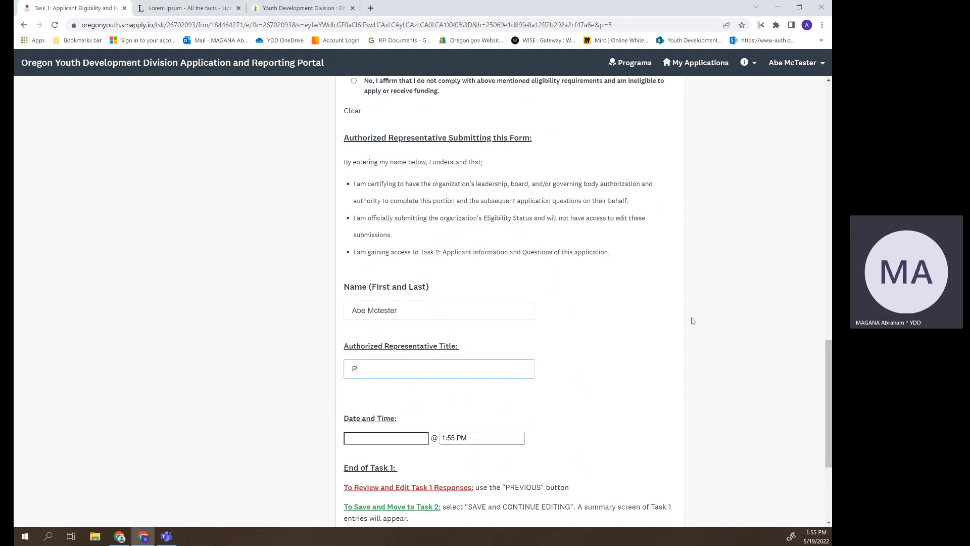
pyautogui.write('Program Manager')
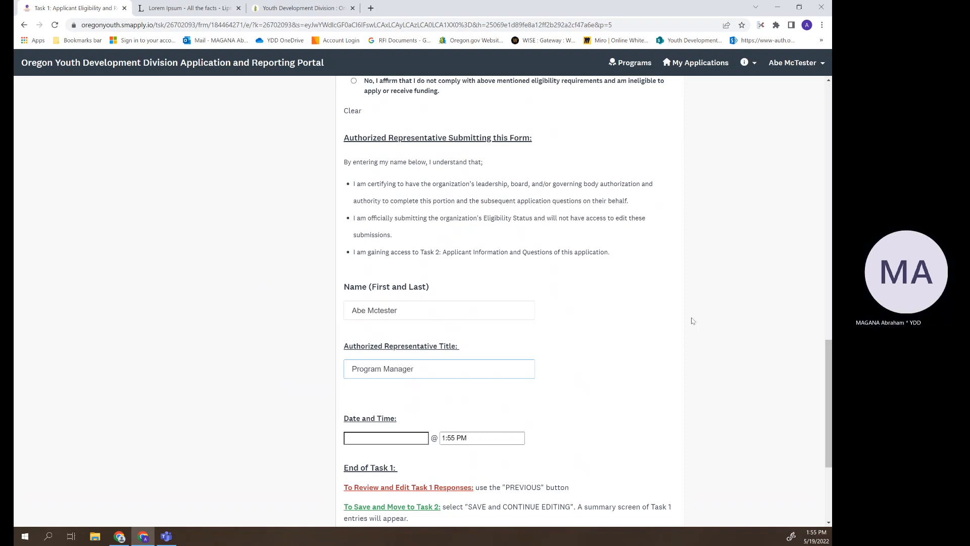
# - Set the signing date to May 19 2022, save, and finish Task 1
pyautogui.scroll(-3, 692, 322)
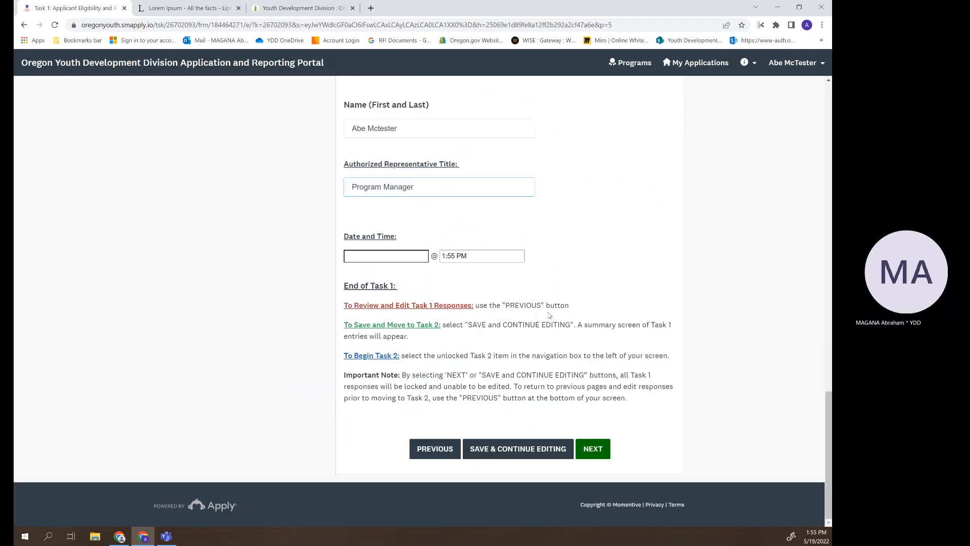
pyautogui.click(396, 261)
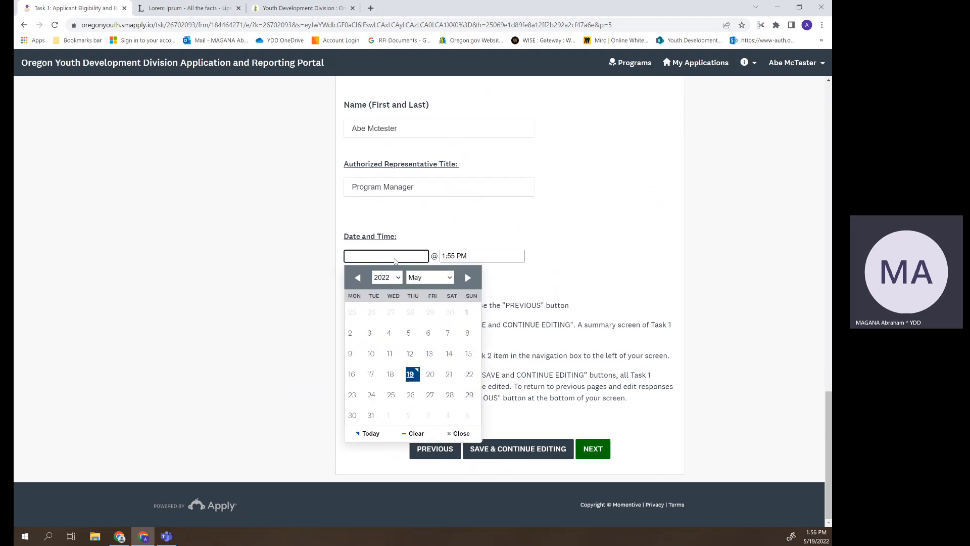
pyautogui.click(413, 376)
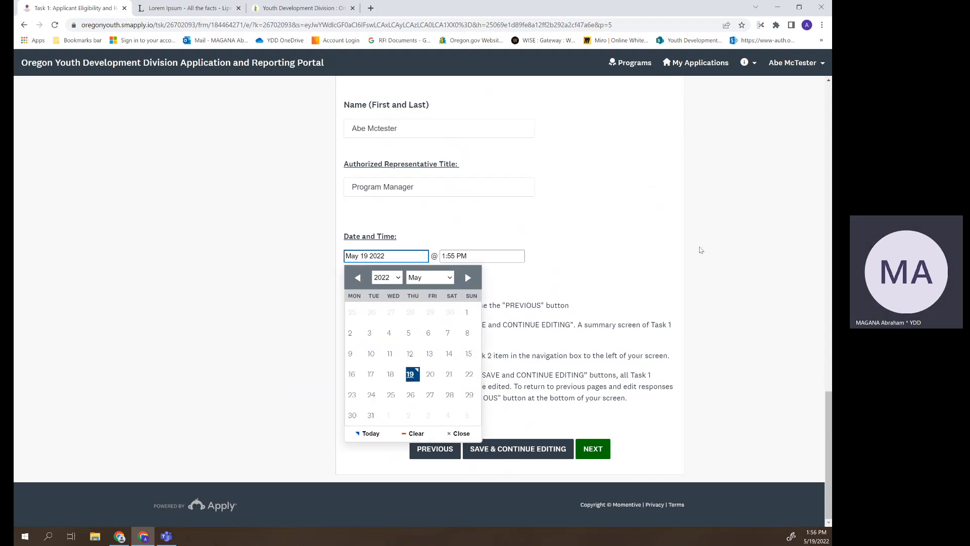
pyautogui.click(475, 309)
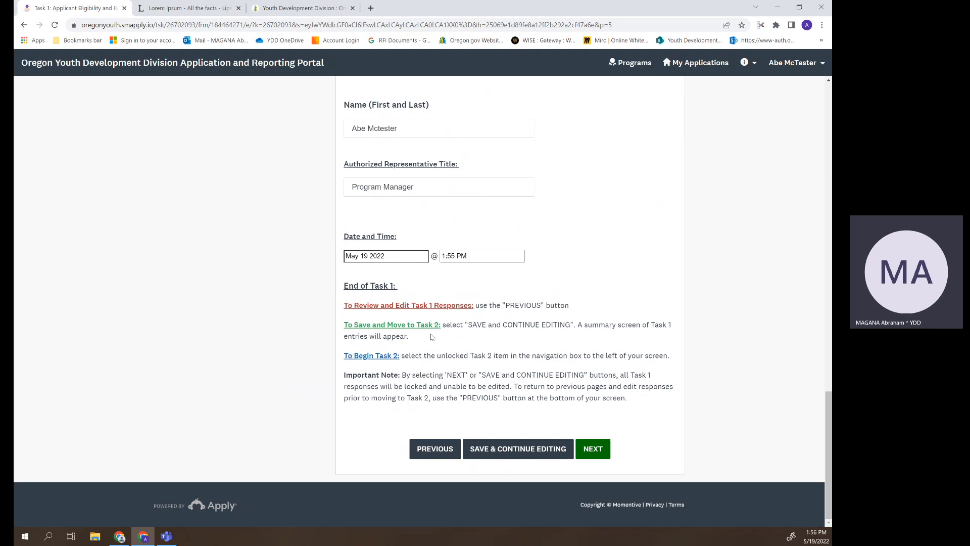
pyautogui.click(534, 455)
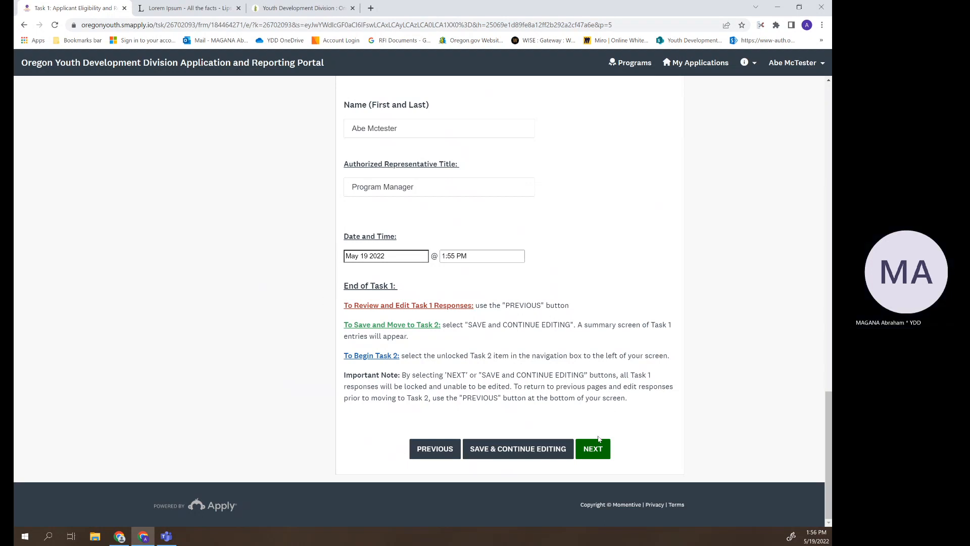
pyautogui.click(594, 453)
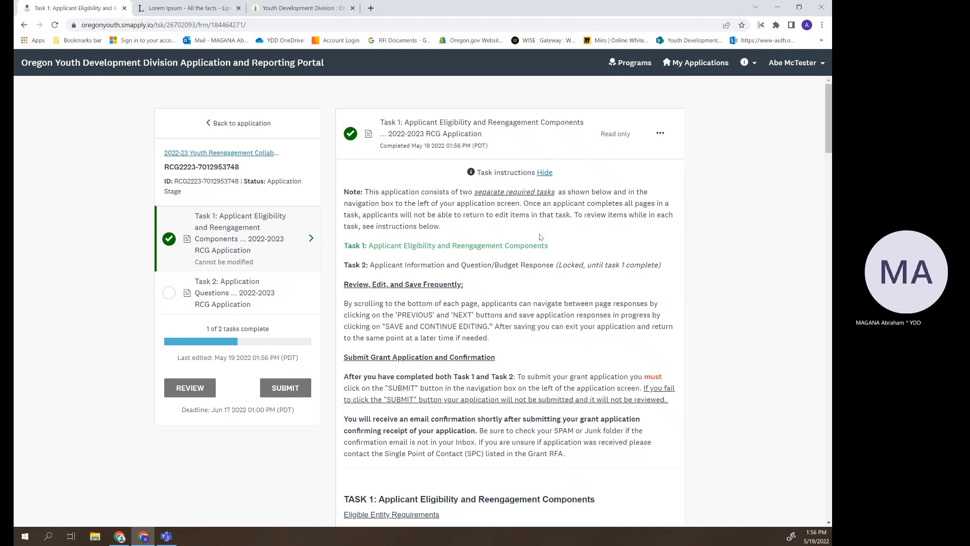
# - Collapse the instructions and scroll through the read-only Task 1 answers, back to the top
pyautogui.click(545, 173)
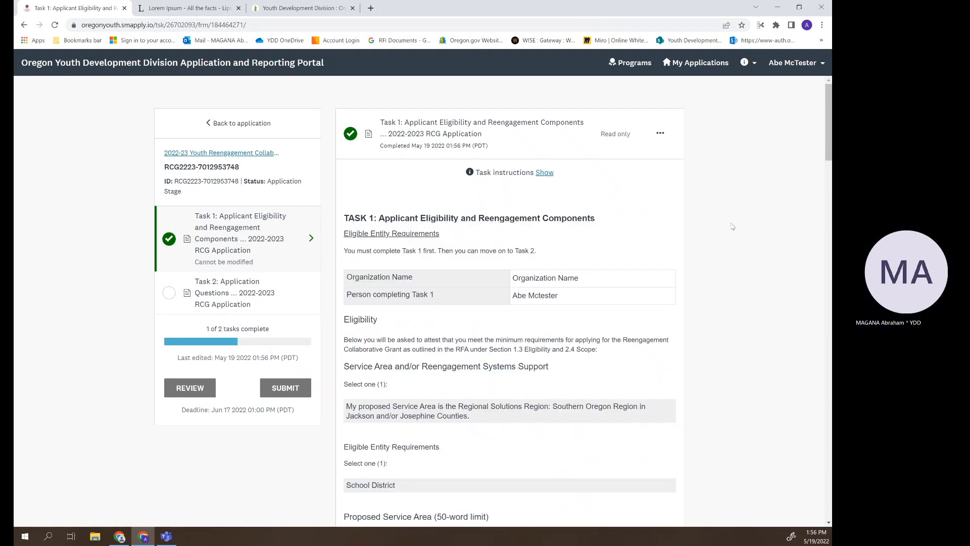
pyautogui.scroll(-3, 735, 228)
pyautogui.scroll(-9, 737, 229)
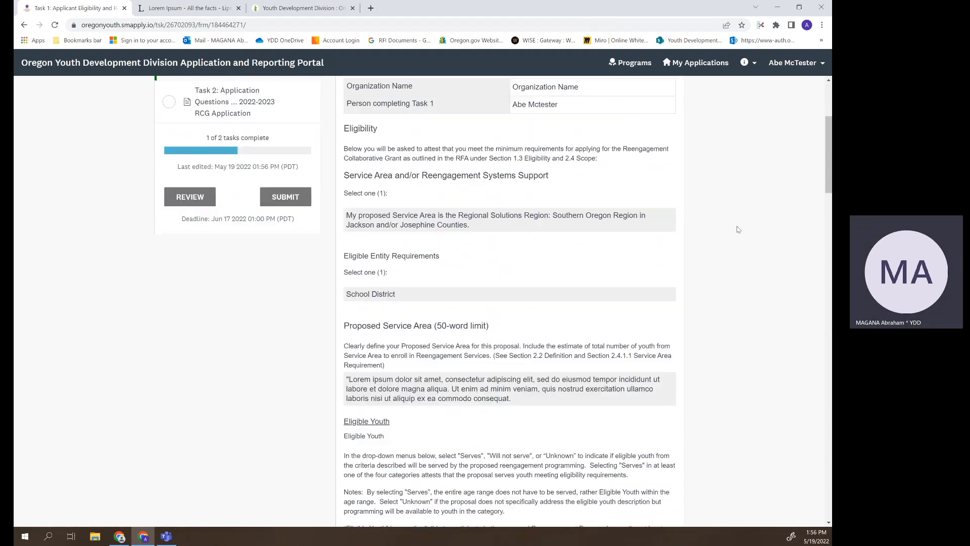
pyautogui.scroll(-12, 738, 230)
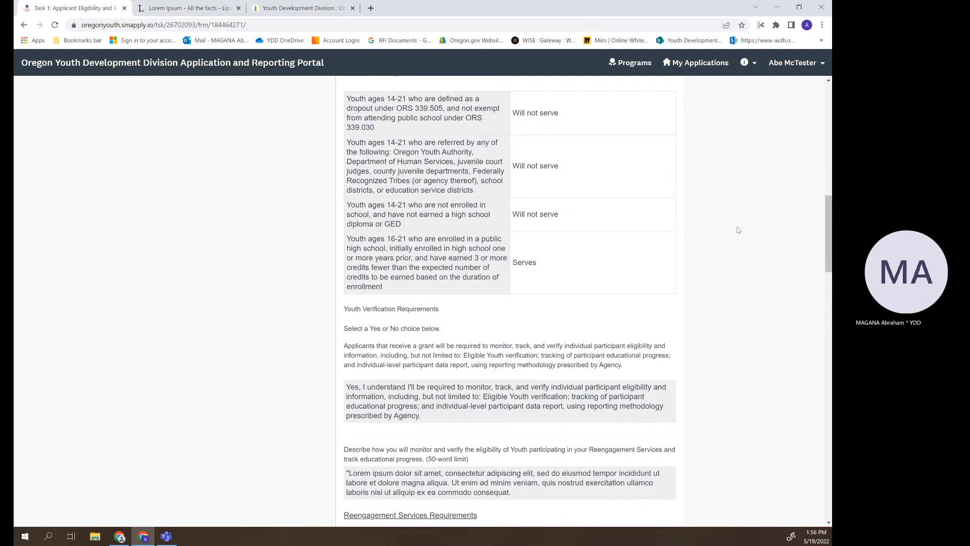
pyautogui.scroll(-13, 738, 229)
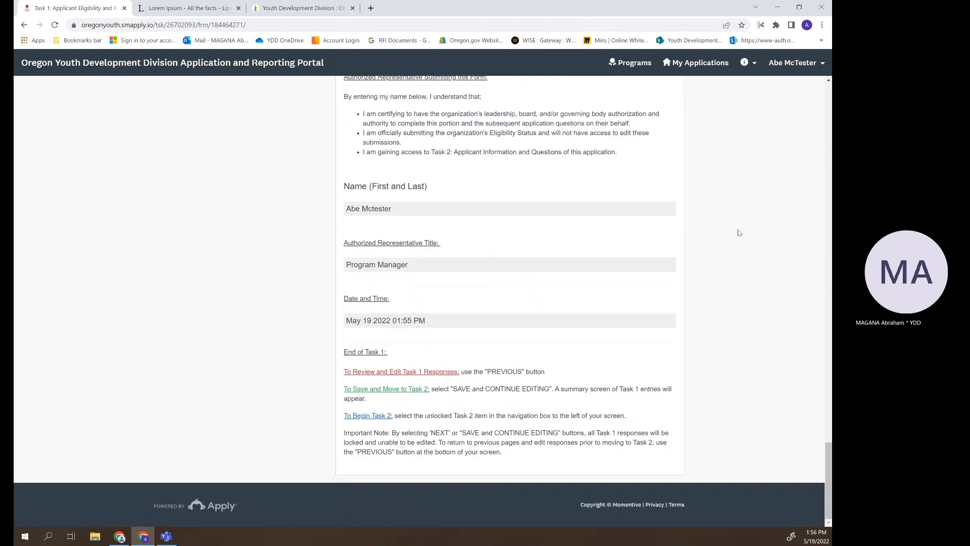
pyautogui.scroll(20, 738, 231)
pyautogui.scroll(10, 742, 246)
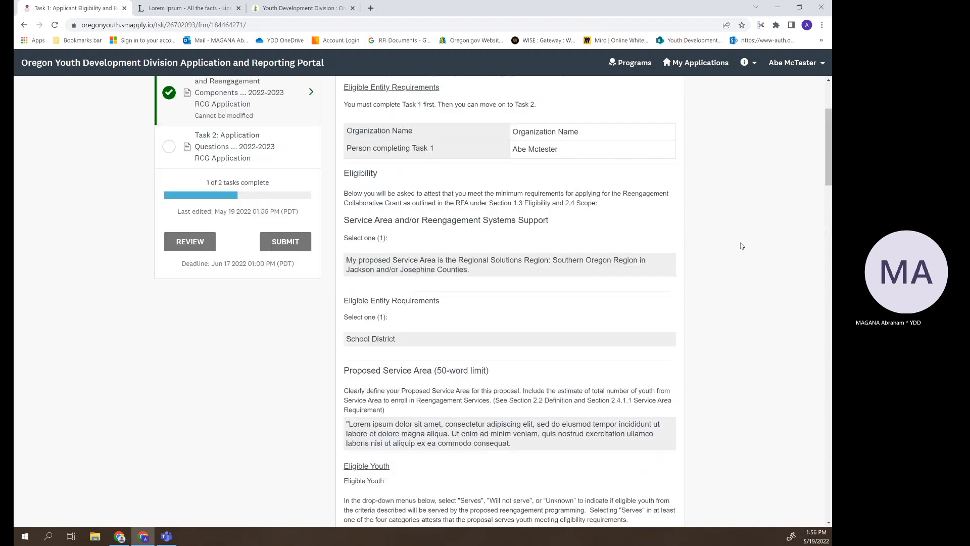
pyautogui.scroll(-1, 741, 245)
pyautogui.scroll(1, 741, 245)
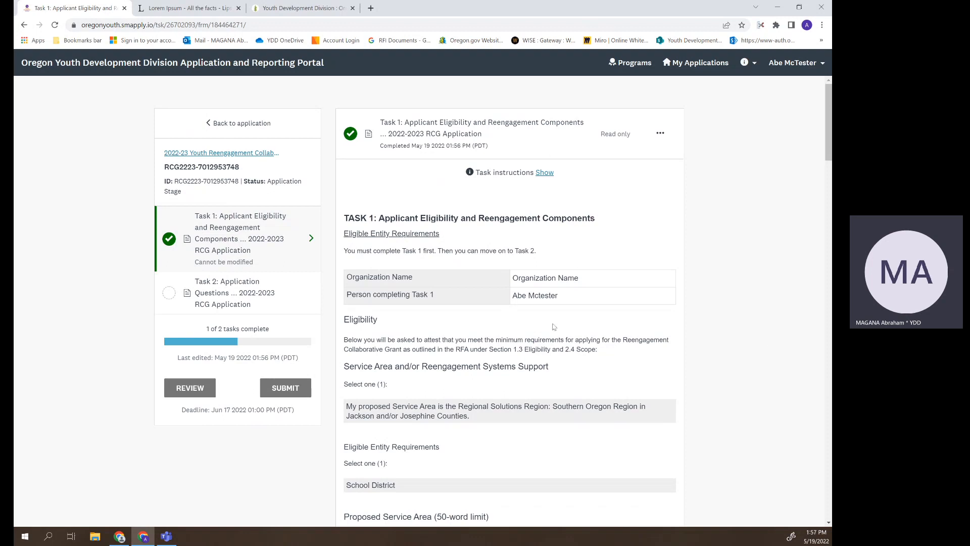
# - Open the 2022-2023 RFA from the Youth Reengagement page and select its single point of contact details
pyautogui.click(254, 12)
pyautogui.moveTo(369, 81)
pyautogui.click(372, 103)
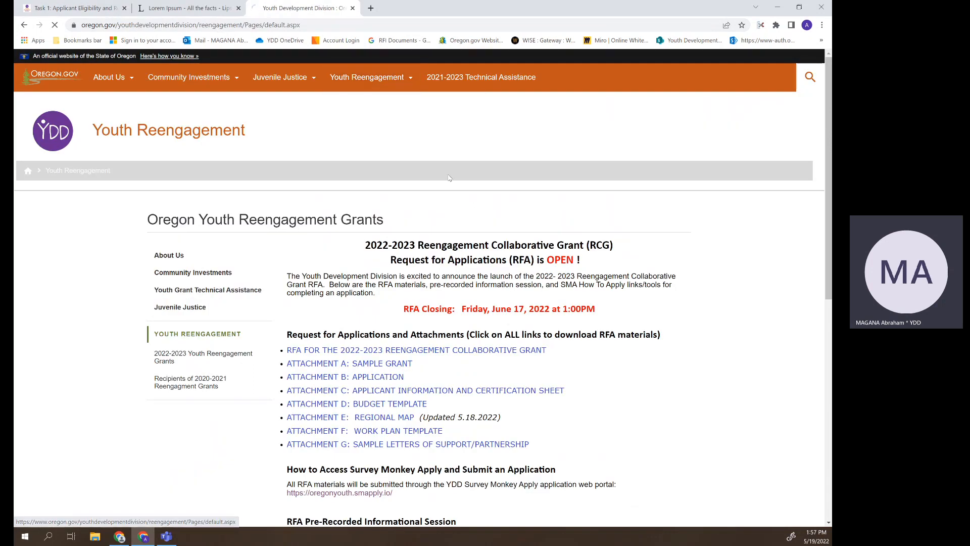
pyautogui.click(466, 352)
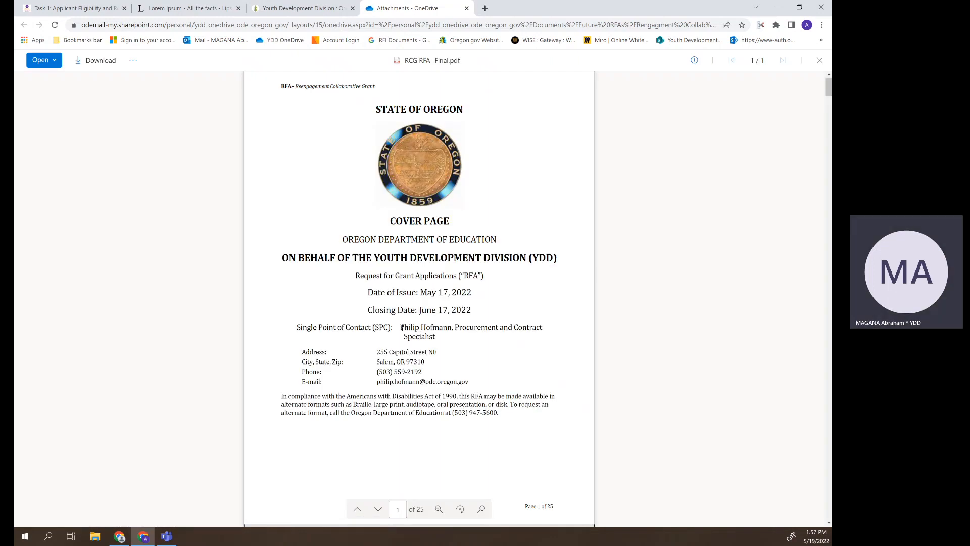
pyautogui.moveTo(324, 329); pyautogui.dragTo(490, 381)
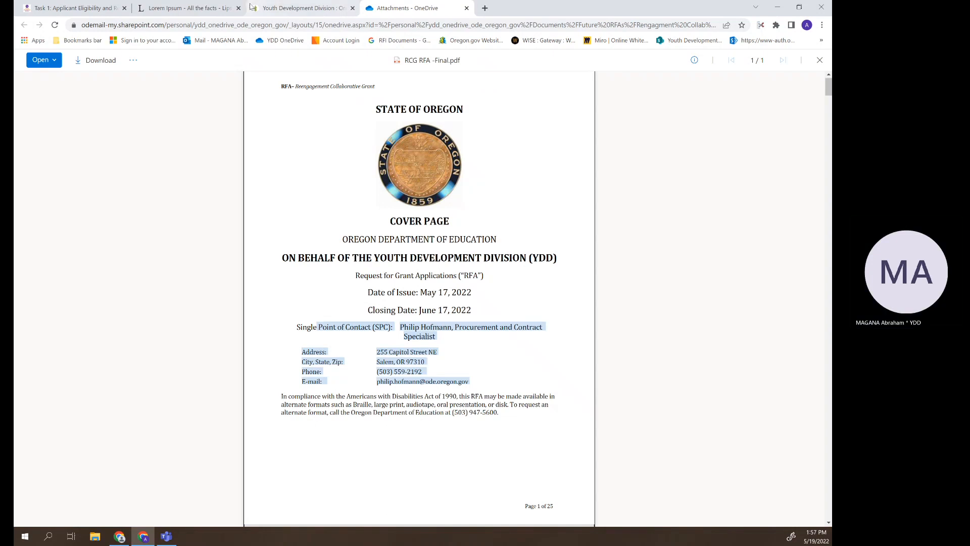
# - Close the Youth Development Division and RFA document windows and return to the Task 1 page
pyautogui.moveTo(254, 10); pyautogui.dragTo(224, 67)
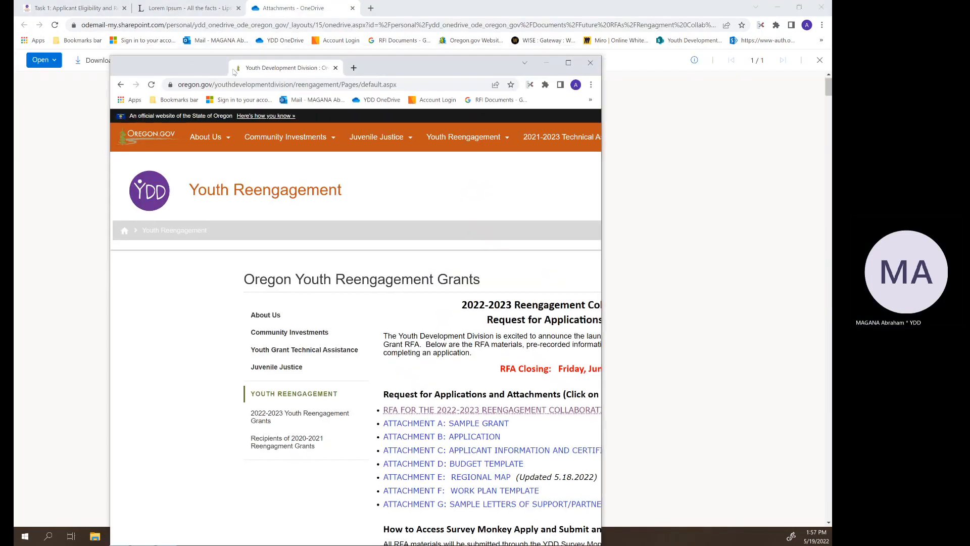
pyautogui.click(221, 67)
pyautogui.moveTo(253, 10); pyautogui.dragTo(257, 60)
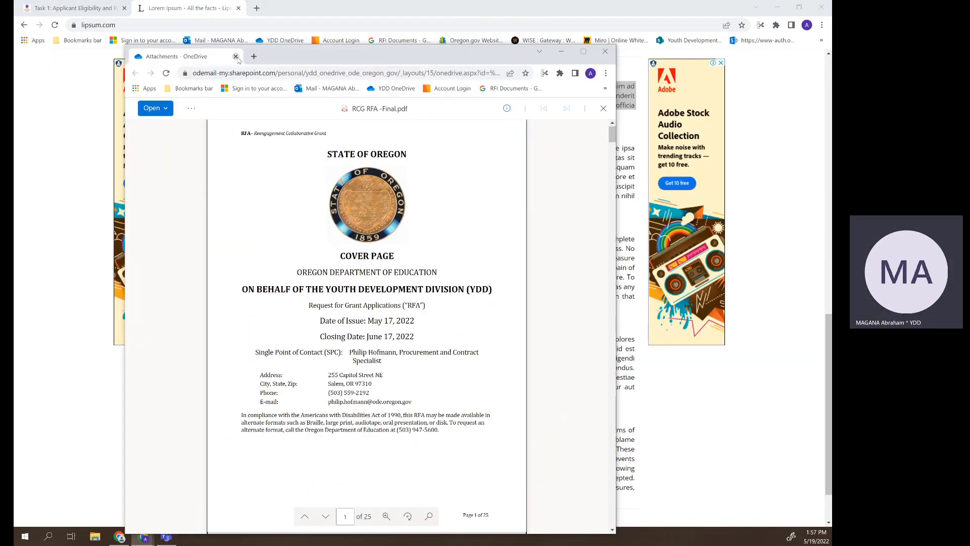
pyautogui.click(236, 57)
pyautogui.click(81, 8)
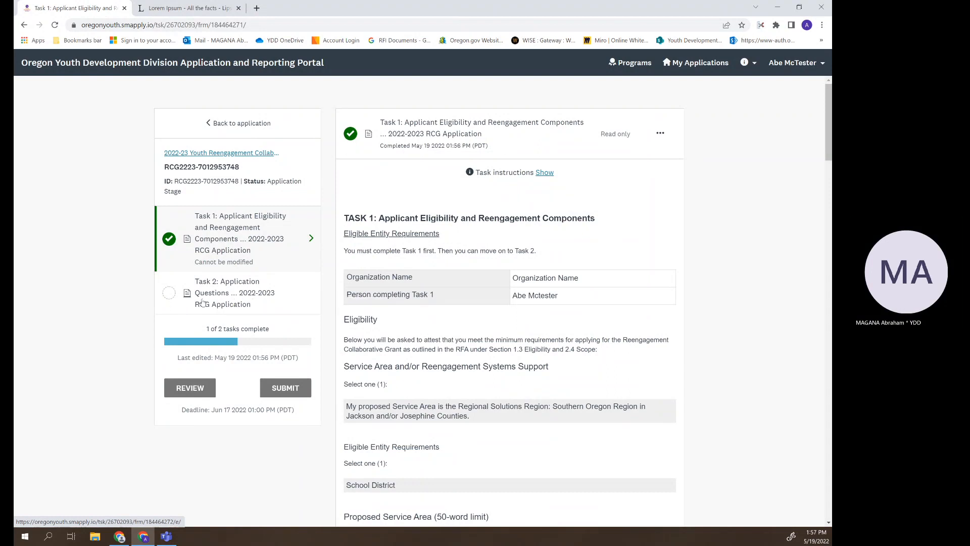
# - Open Task 2 Application Questions and hide its task instructions to reveal the Organization Information form
pyautogui.click(234, 293)
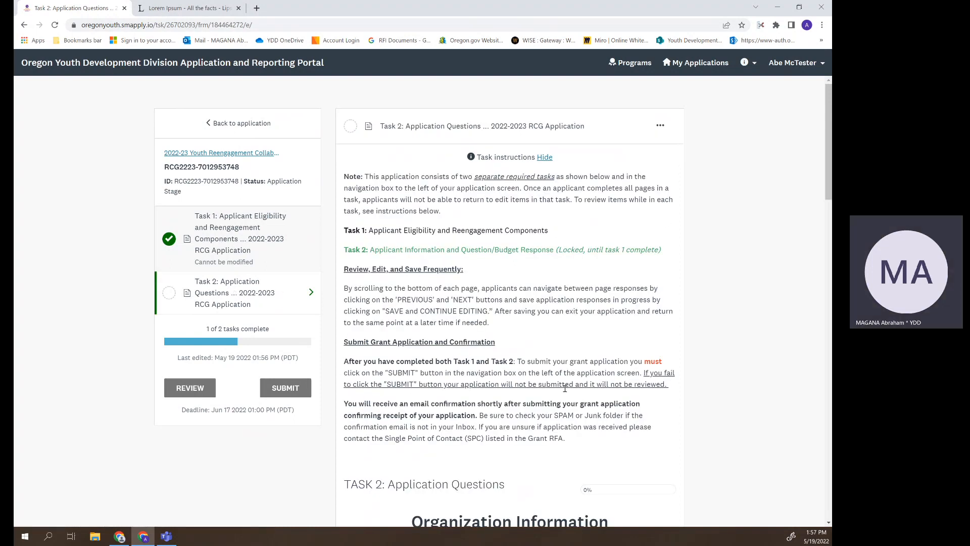
pyautogui.click(545, 157)
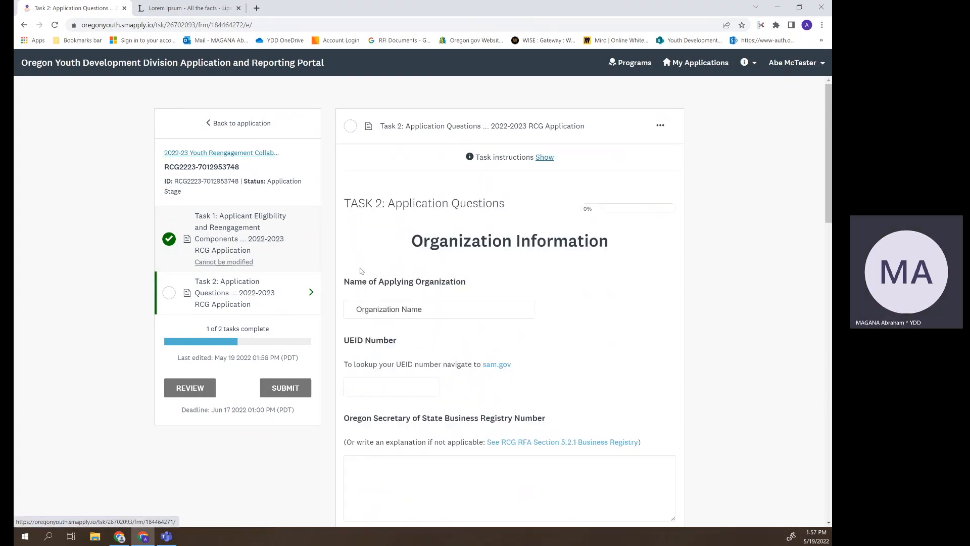
pyautogui.scroll(-1, 687, 293)
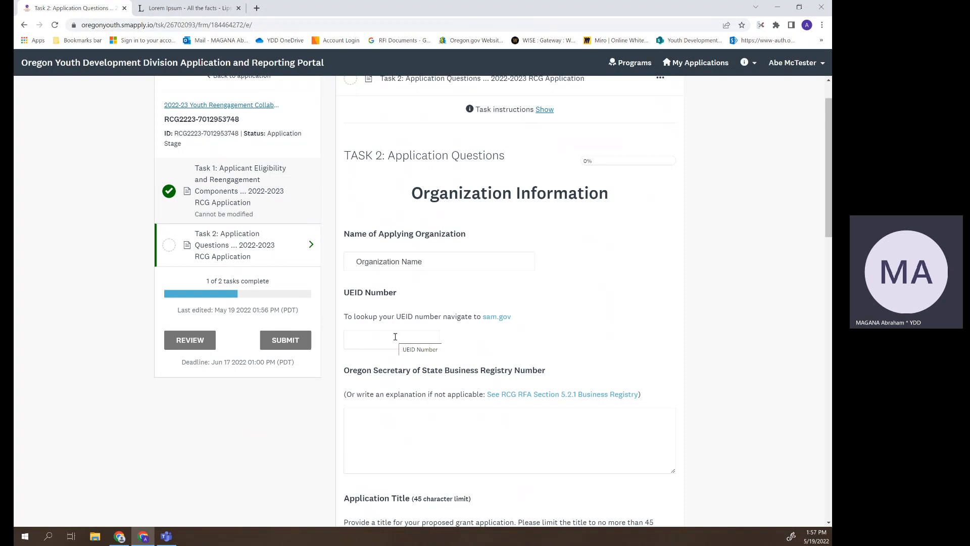
pyautogui.click(497, 318)
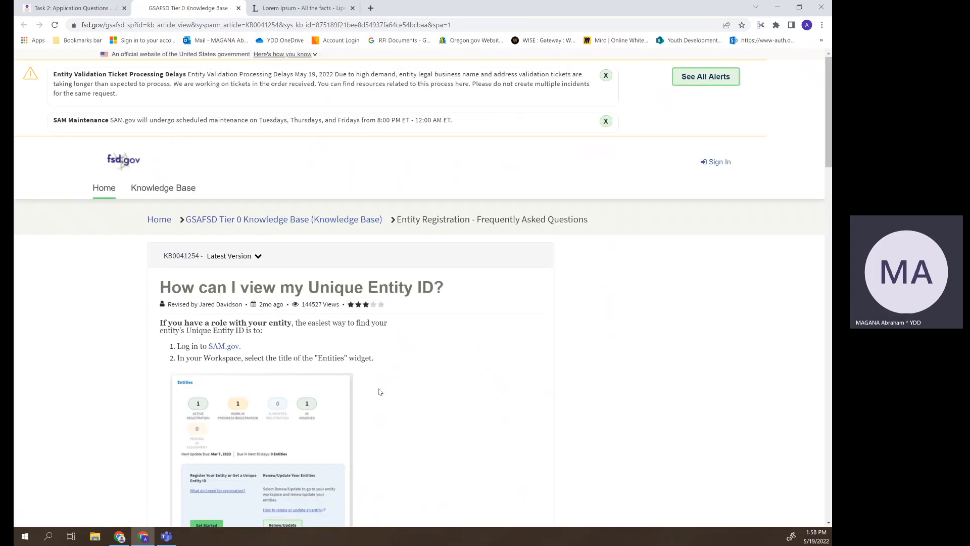
pyautogui.click(239, 8)
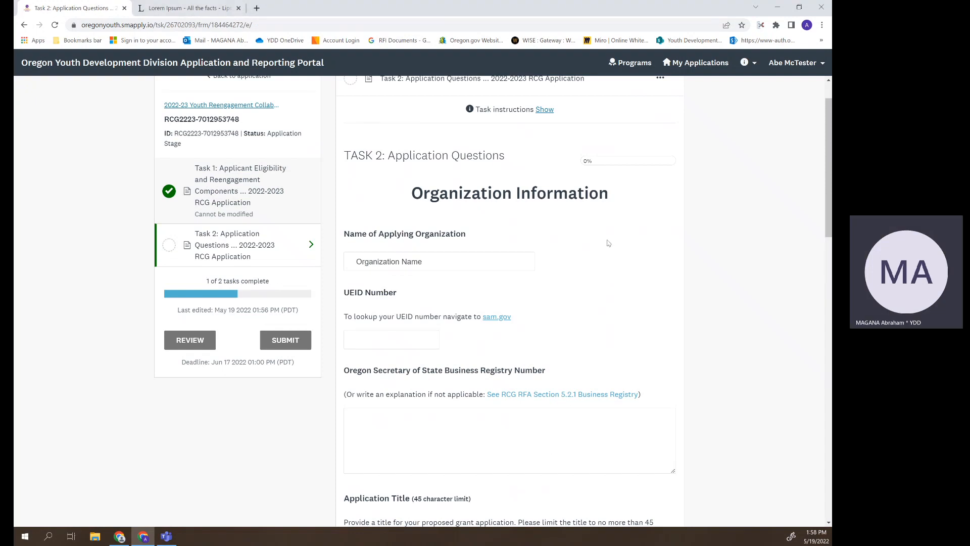
# - Continue filling the Application Title, Mailing Address, City (Salem) and Zip Code 97306 fields
pyautogui.scroll(-2, 629, 287)
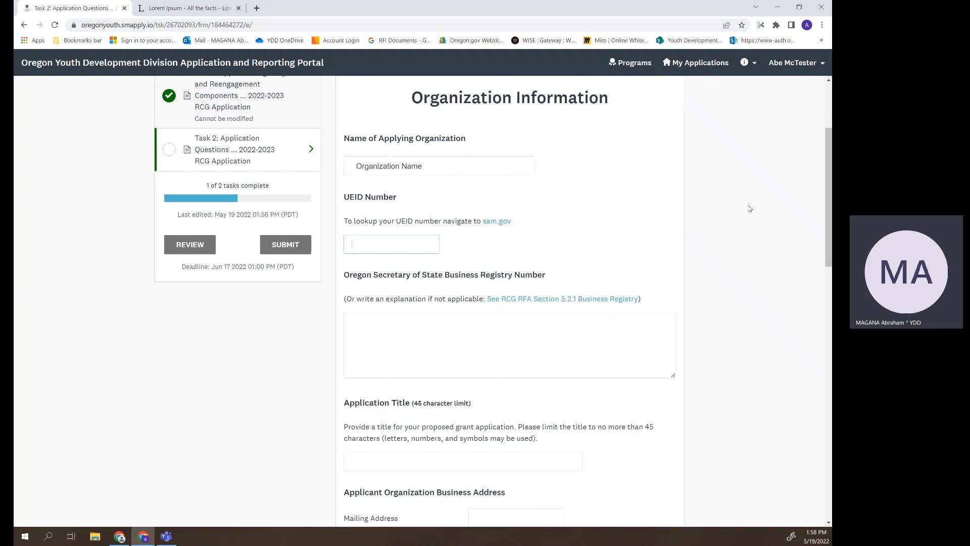
pyautogui.scroll(-3, 596, 220)
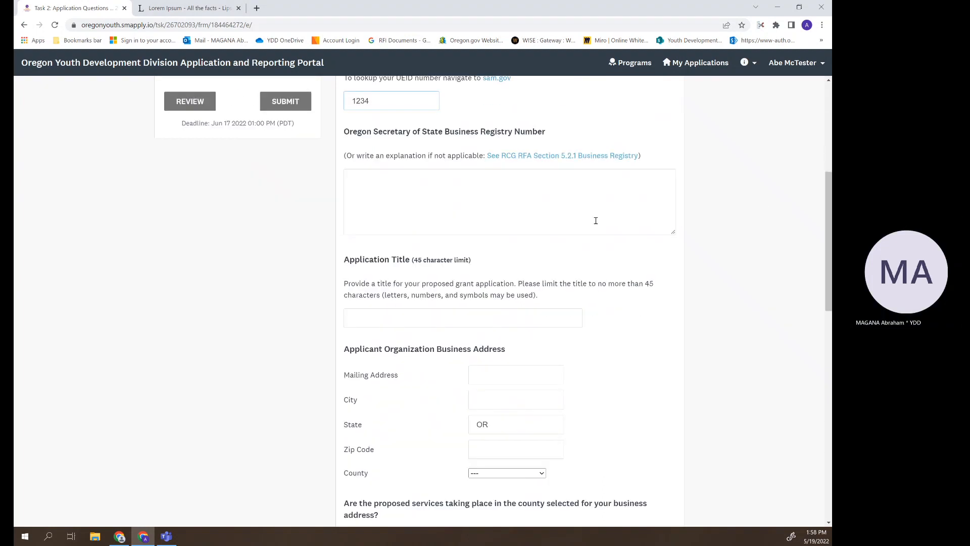
pyautogui.click(413, 315)
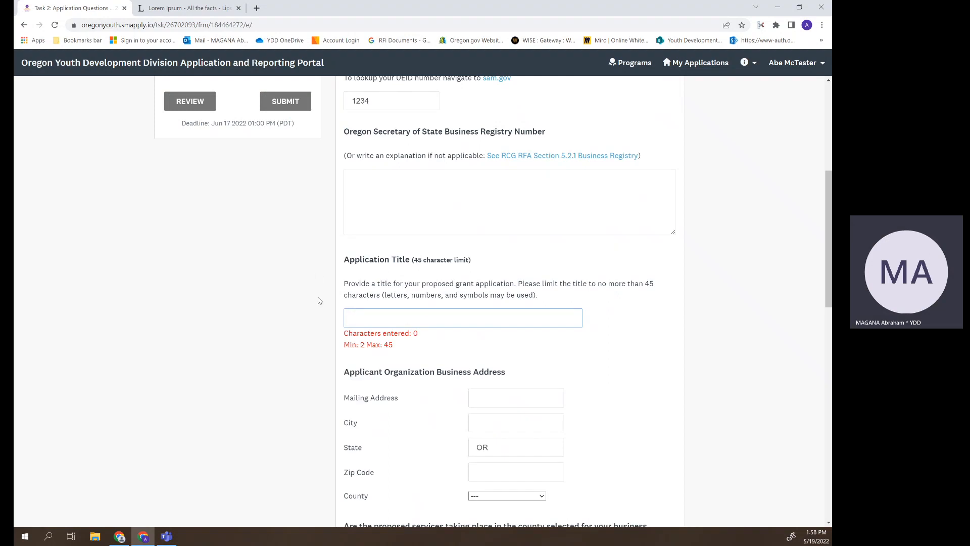
pyautogui.write('The grant Title')
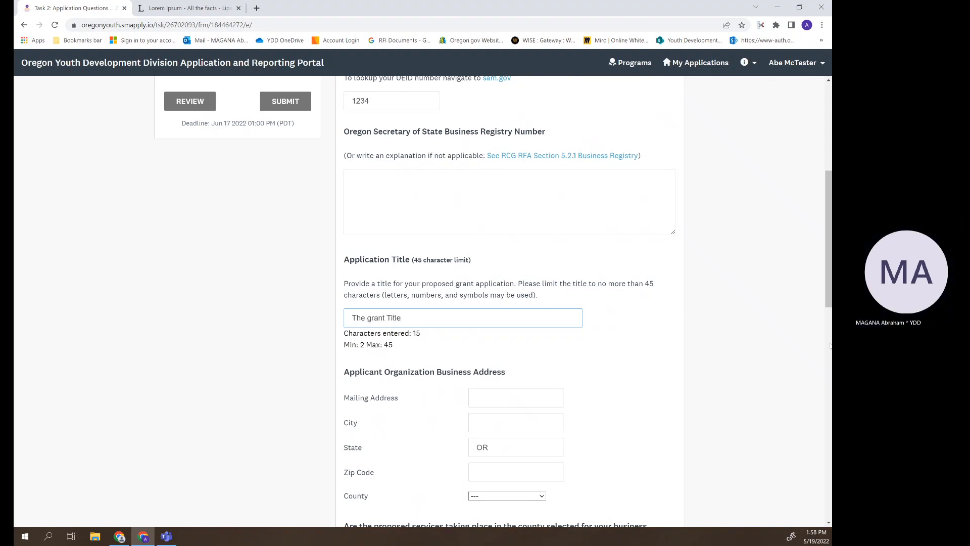
pyautogui.scroll(-3, 742, 354)
pyautogui.click(503, 251)
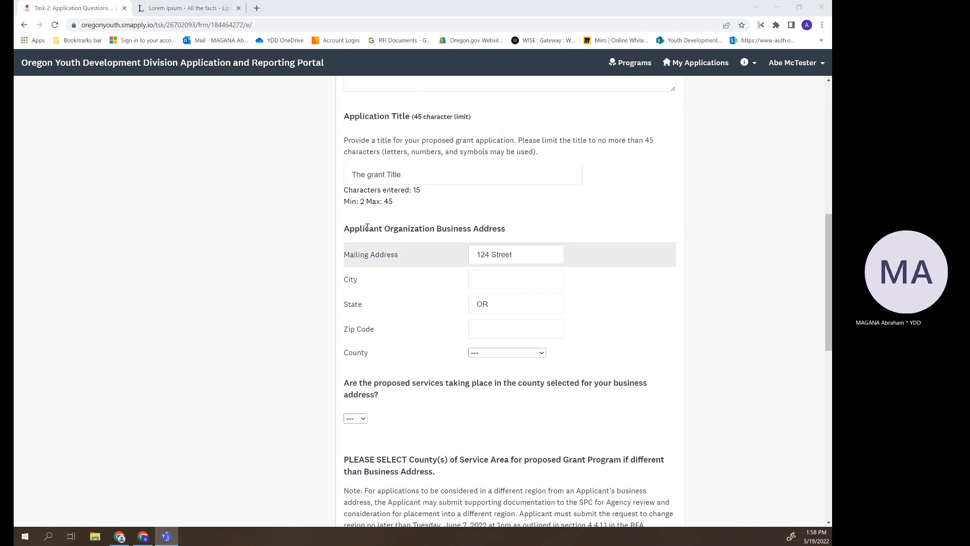
pyautogui.click(497, 278)
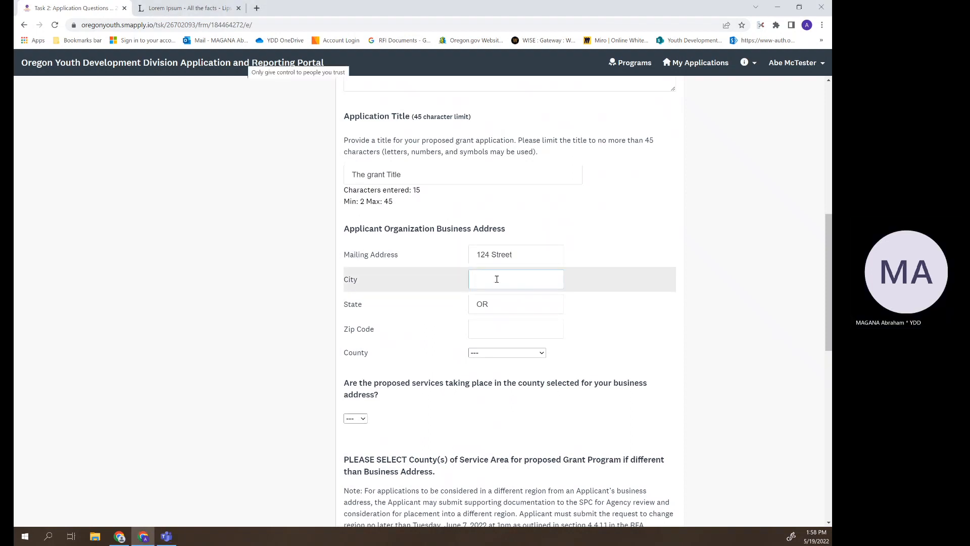
pyautogui.write('Salem')
pyautogui.click(510, 322)
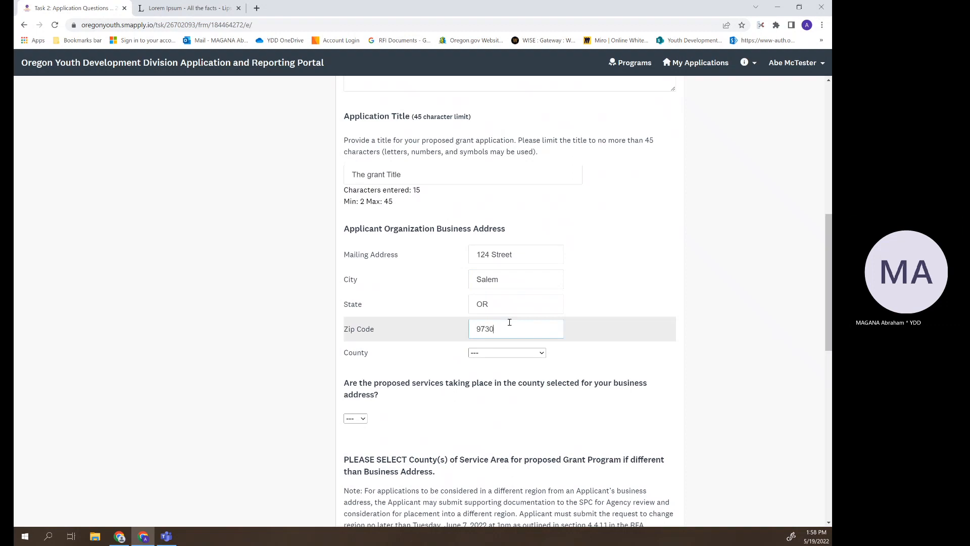
# - Set the business county to Marion County and answer Yes that services take place there
pyautogui.click(507, 353)
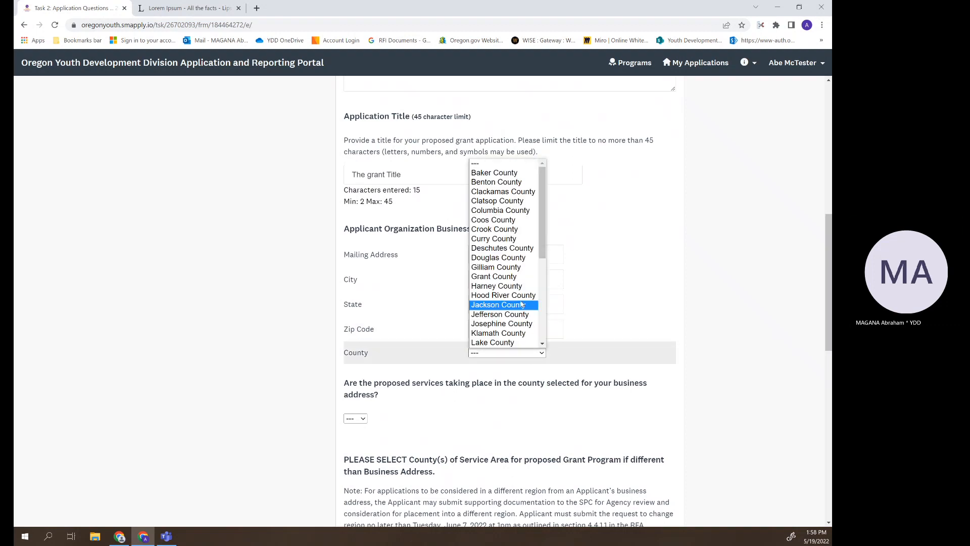
pyautogui.scroll(-3, 510, 290)
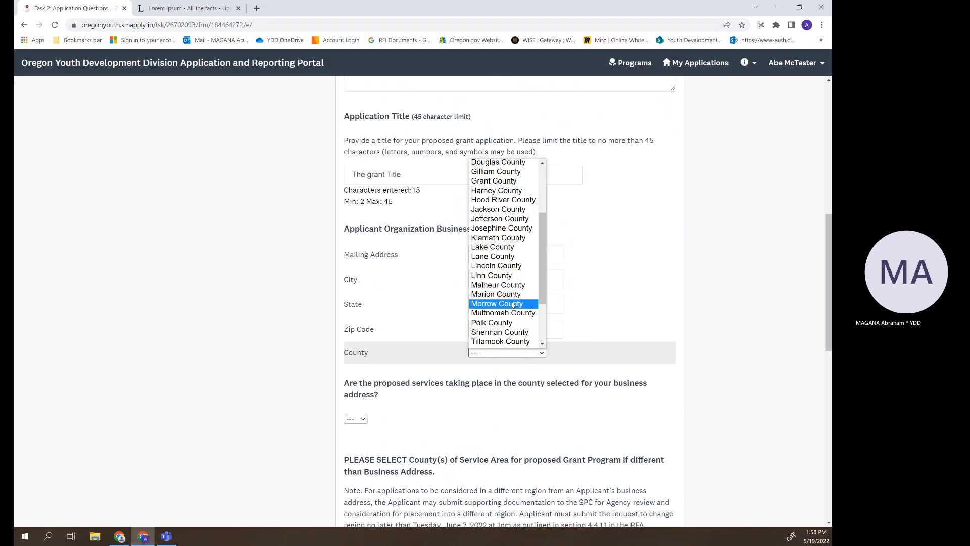
pyautogui.click(506, 303)
pyautogui.scroll(-2, 644, 297)
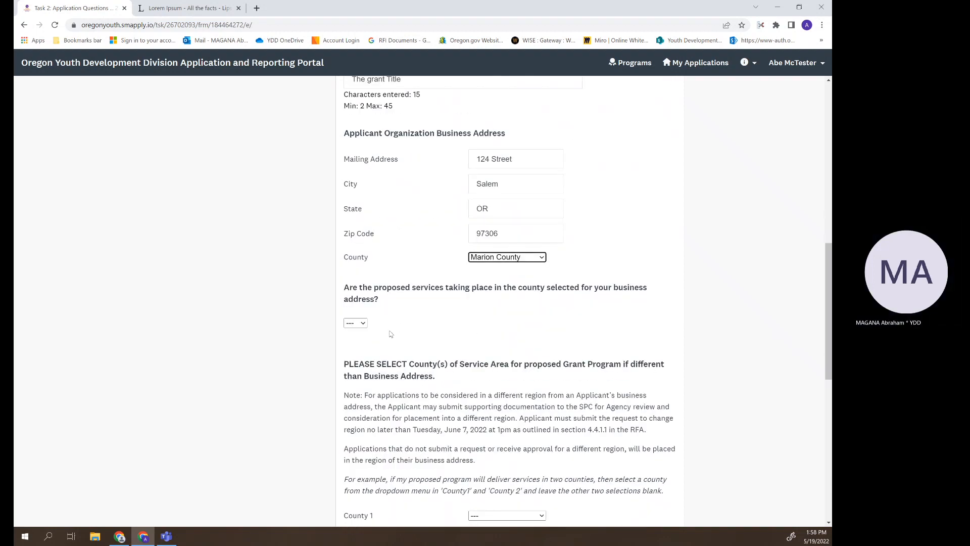
pyautogui.click(363, 322)
pyautogui.click(354, 342)
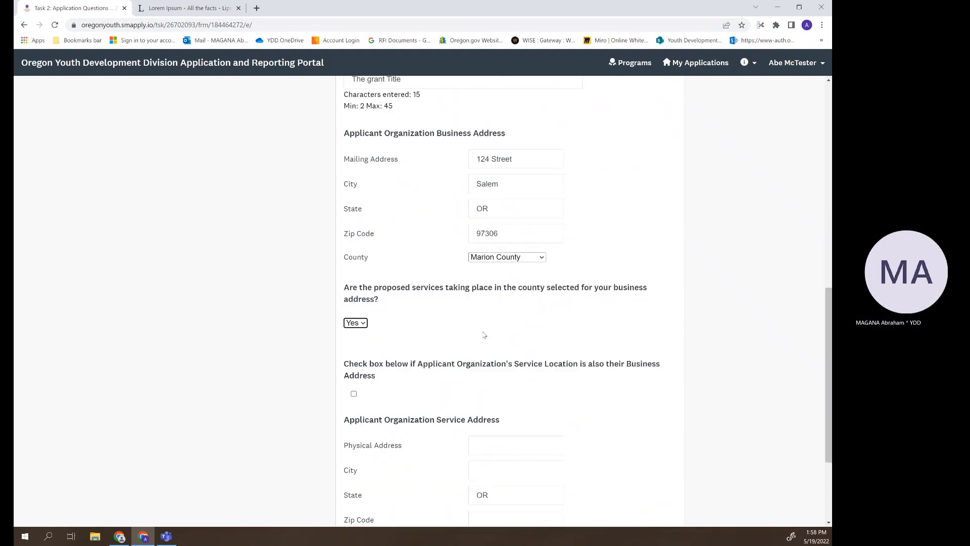
pyautogui.scroll(-2, 664, 323)
pyautogui.scroll(-1, 663, 322)
pyautogui.scroll(2, 664, 322)
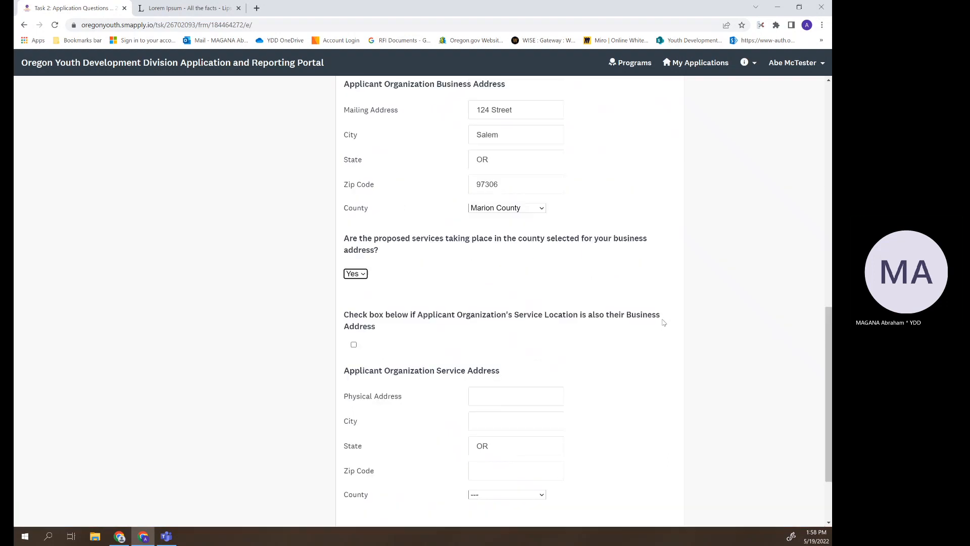
# - Copy the mailing address 124 Street and city Salem into the service Physical Address and City fields
pyautogui.tripleClick(504, 110)
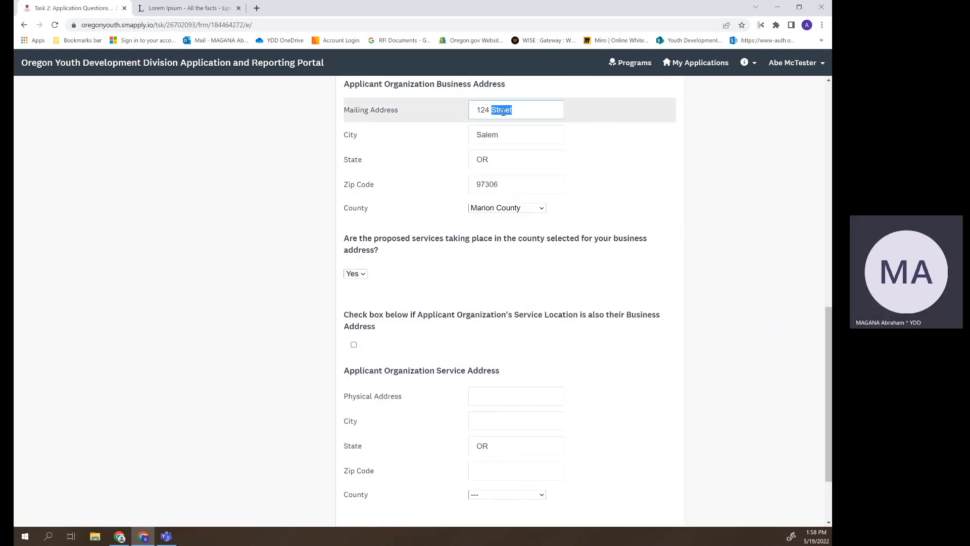
pyautogui.rightClick(503, 115)
pyautogui.click(530, 149)
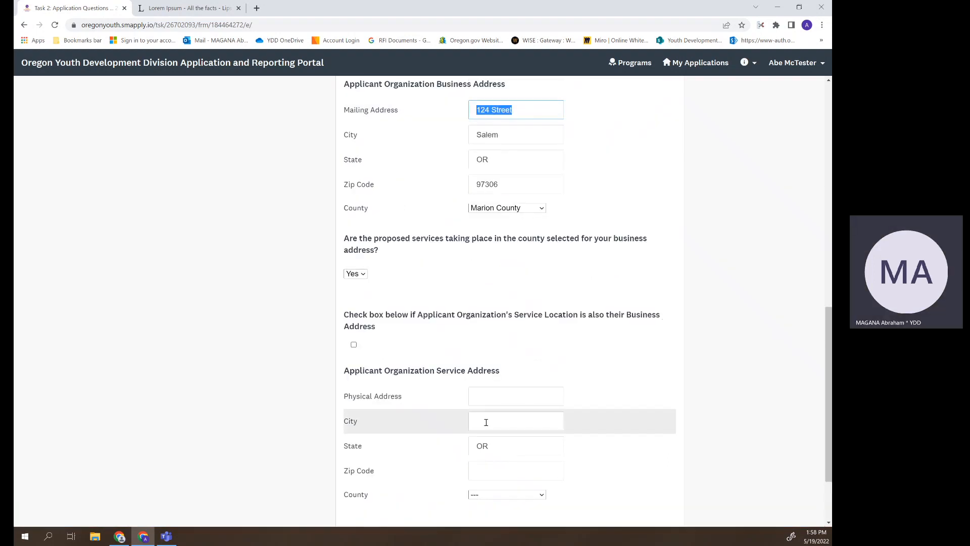
pyautogui.click(488, 398)
pyautogui.rightClick(488, 398)
pyautogui.click(527, 334)
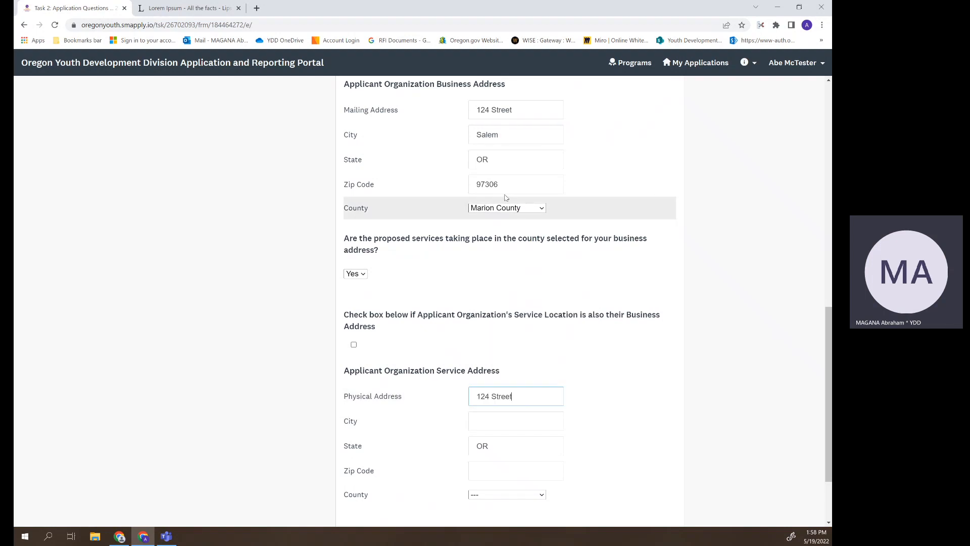
pyautogui.doubleClick(494, 137)
pyautogui.rightClick(494, 137)
pyautogui.click(521, 173)
pyautogui.click(497, 414)
pyautogui.rightClick(497, 415)
pyautogui.click(526, 348)
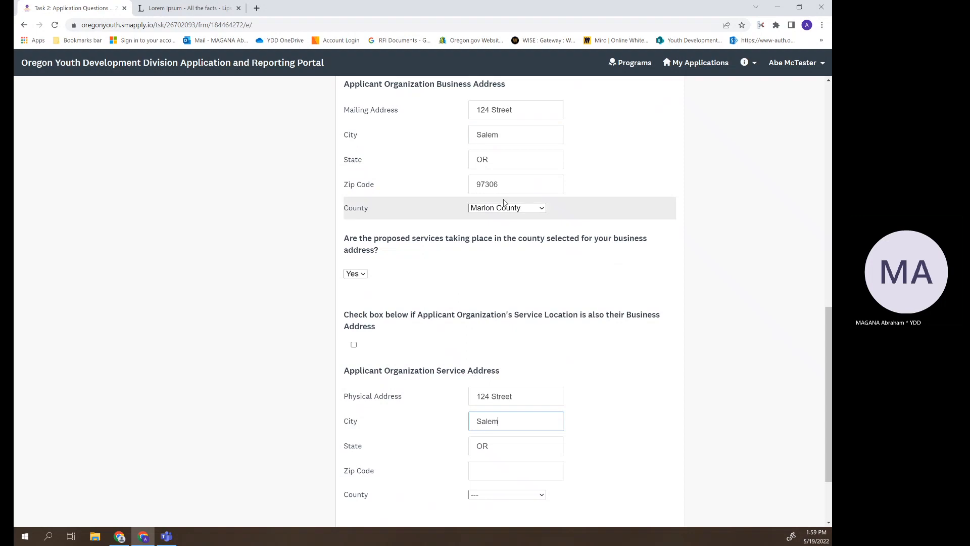
# - Copy zip 97306 into the service Zip Code, choose Marion County, and advance to the next page
pyautogui.doubleClick(488, 185)
pyautogui.rightClick(489, 187)
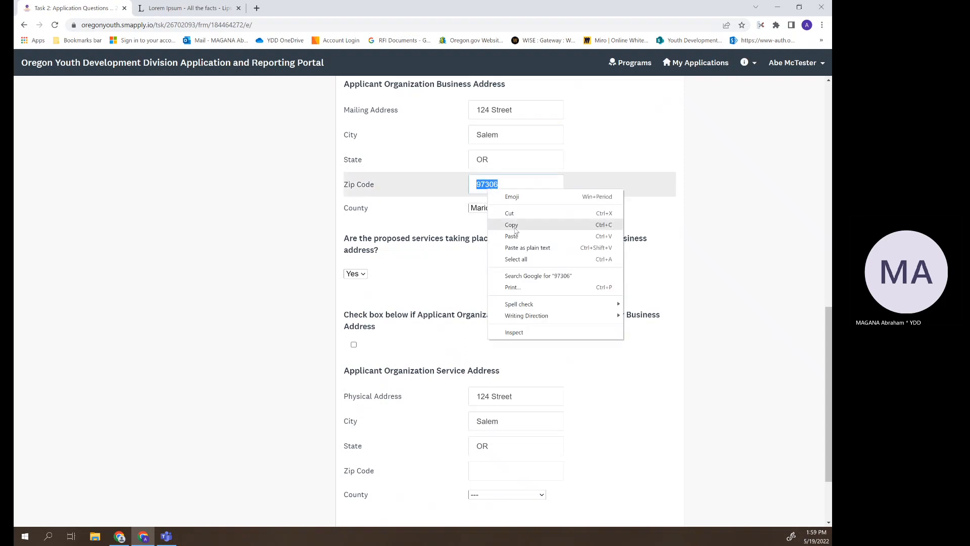
pyautogui.click(514, 226)
pyautogui.click(480, 474)
pyautogui.rightClick(483, 475)
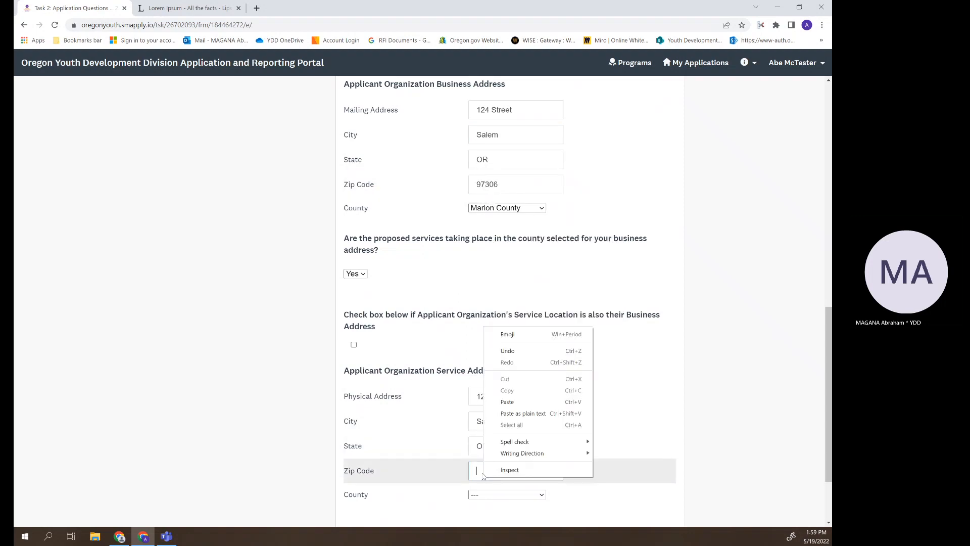
pyautogui.click(508, 402)
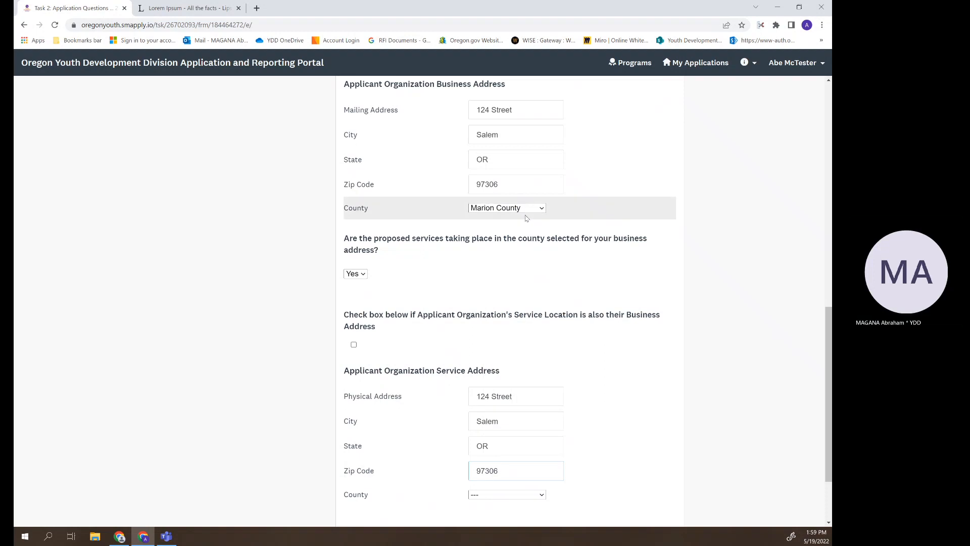
pyautogui.scroll(-2, 495, 464)
pyautogui.click(538, 399)
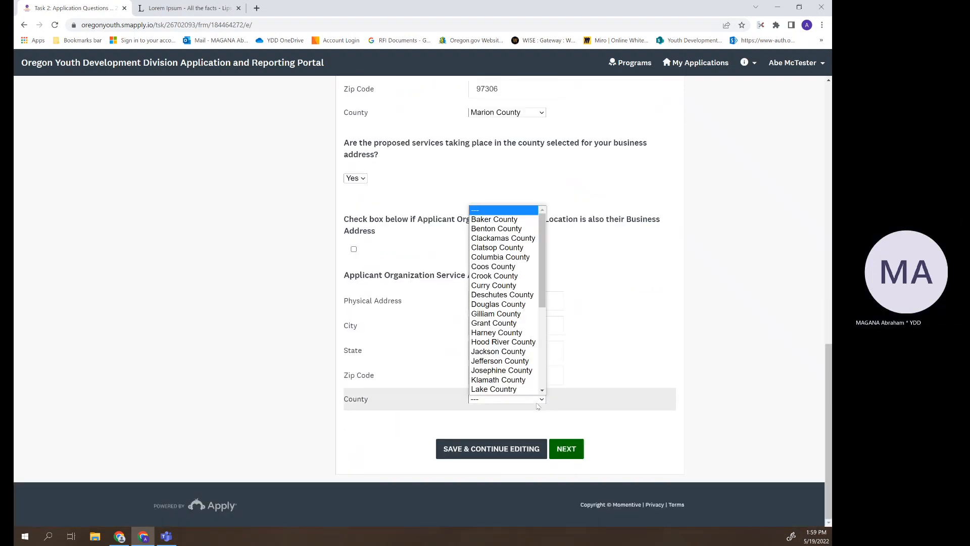
pyautogui.scroll(-2, 510, 328)
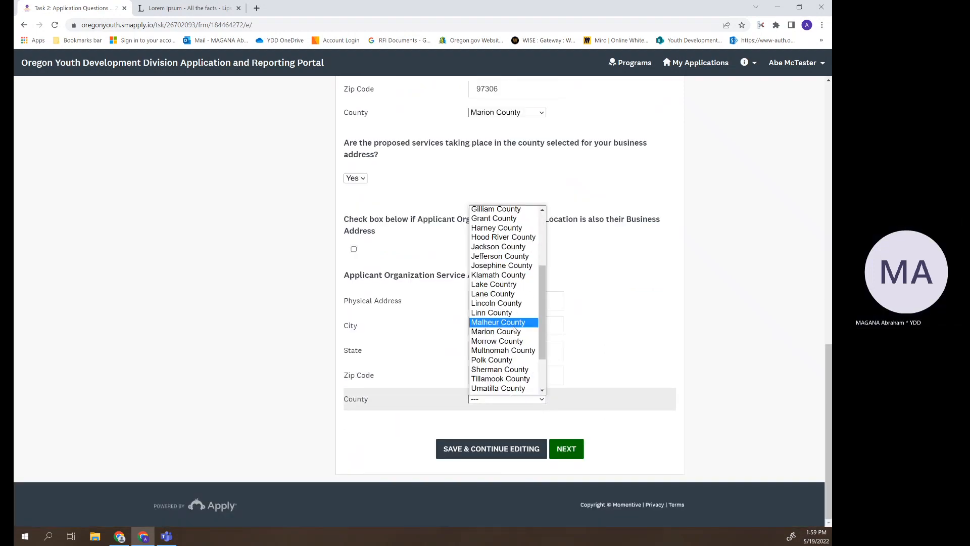
pyautogui.click(509, 334)
pyautogui.click(565, 449)
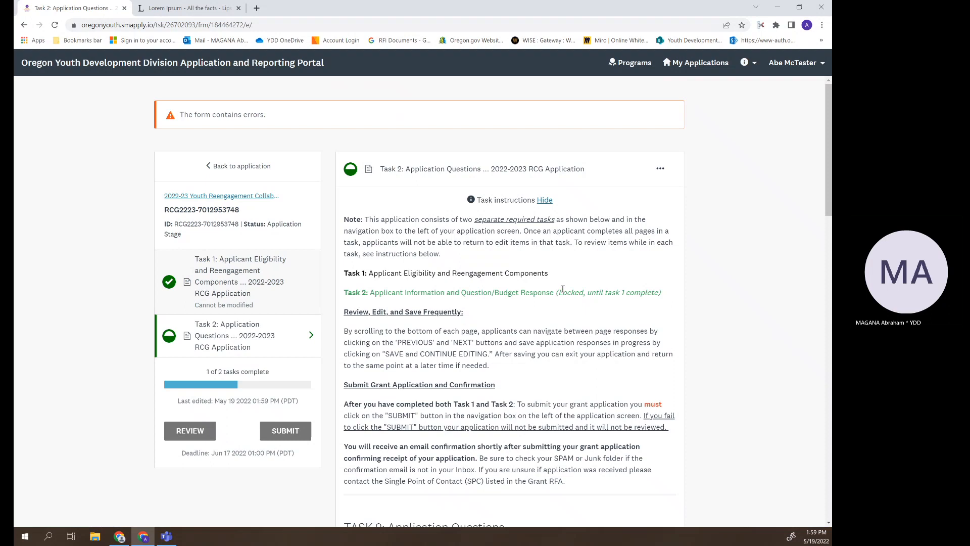
# - Hide the task instructions and enter a placeholder answer in the Business Registry box
pyautogui.click(544, 200)
pyautogui.scroll(-1, 525, 298)
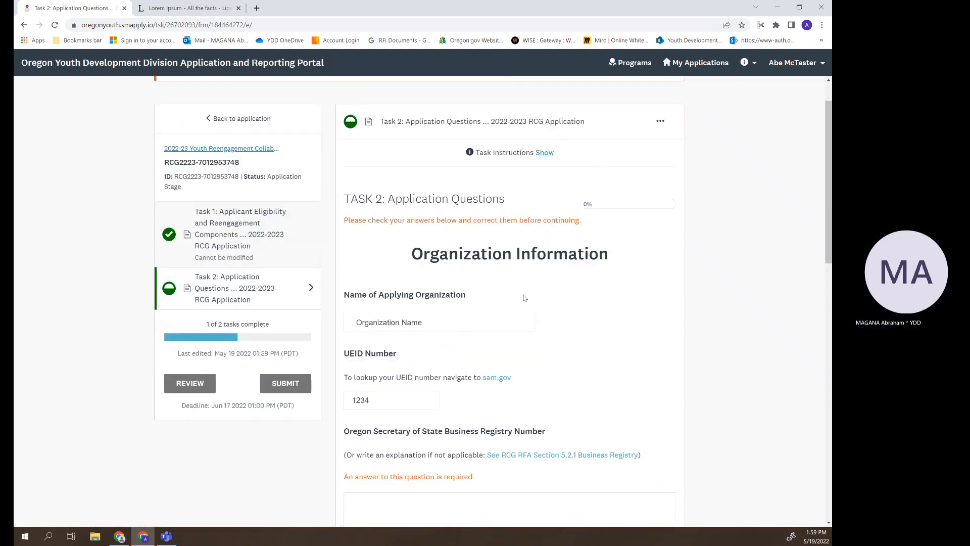
pyautogui.scroll(-4, 384, 312)
pyautogui.click(390, 327)
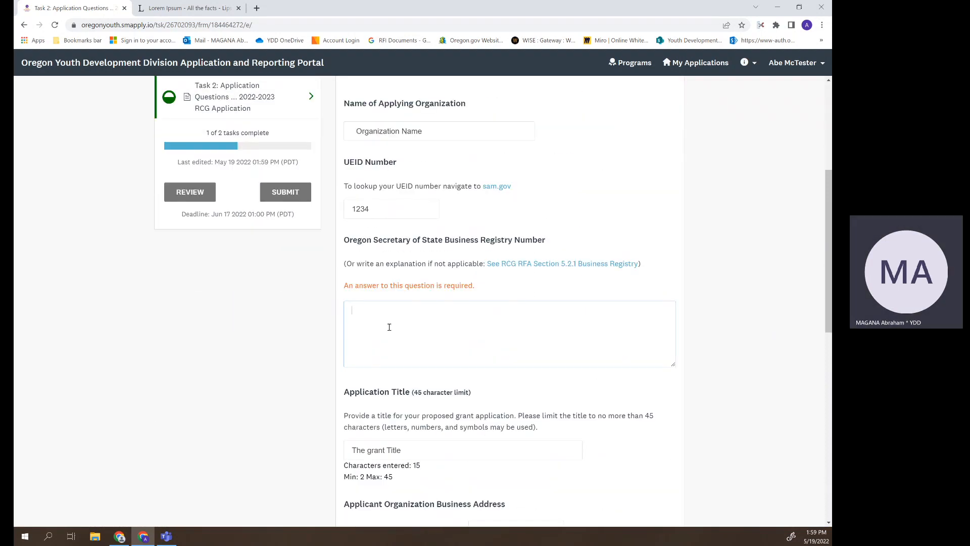
pyautogui.write('blah blah blah')
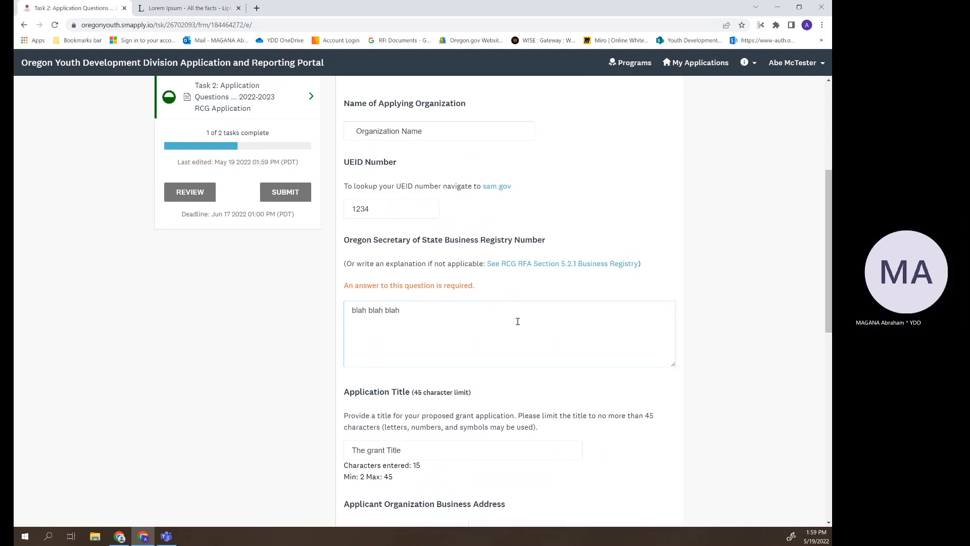
pyautogui.click(272, 305)
# - Replace the placeholder Business Registry answer with 'is not applicable'
pyautogui.scroll(-6, 526, 324)
pyautogui.scroll(5, 526, 324)
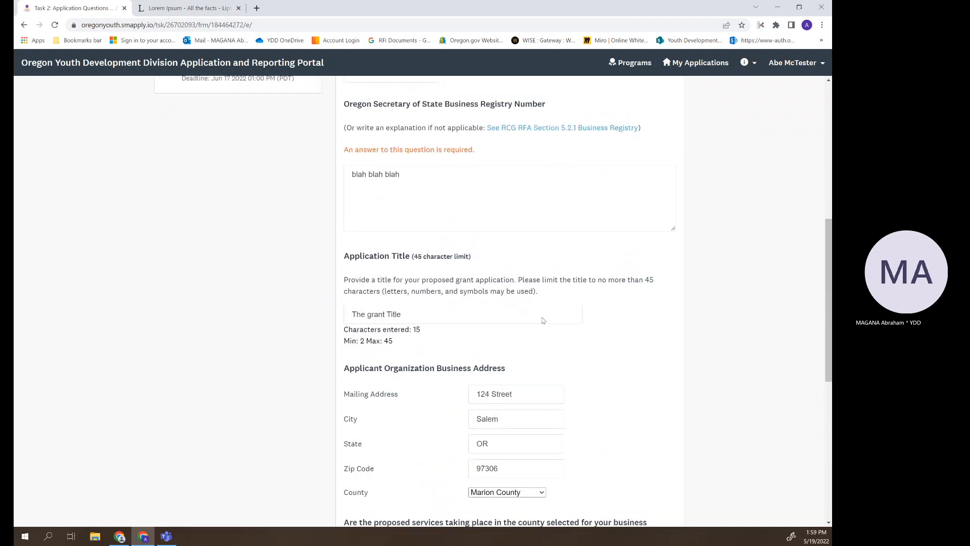
pyautogui.click(416, 215)
pyautogui.moveTo(415, 215); pyautogui.dragTo(310, 212)
pyautogui.press('BackSpace')
pyautogui.write('is not ')
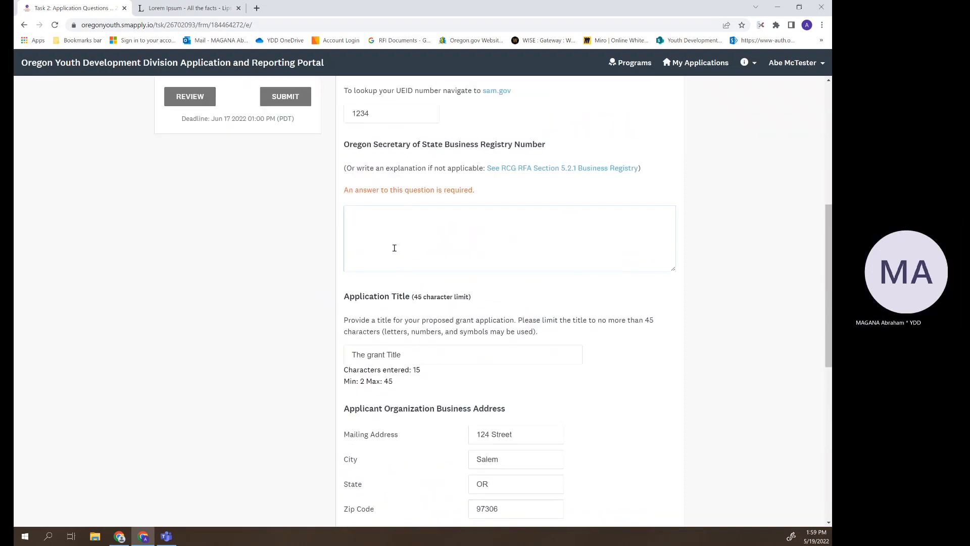
pyautogui.write('applicable')
pyautogui.scroll(-6, 394, 247)
pyautogui.scroll(5, 596, 310)
pyautogui.scroll(-3, 631, 319)
pyautogui.scroll(-4, 632, 320)
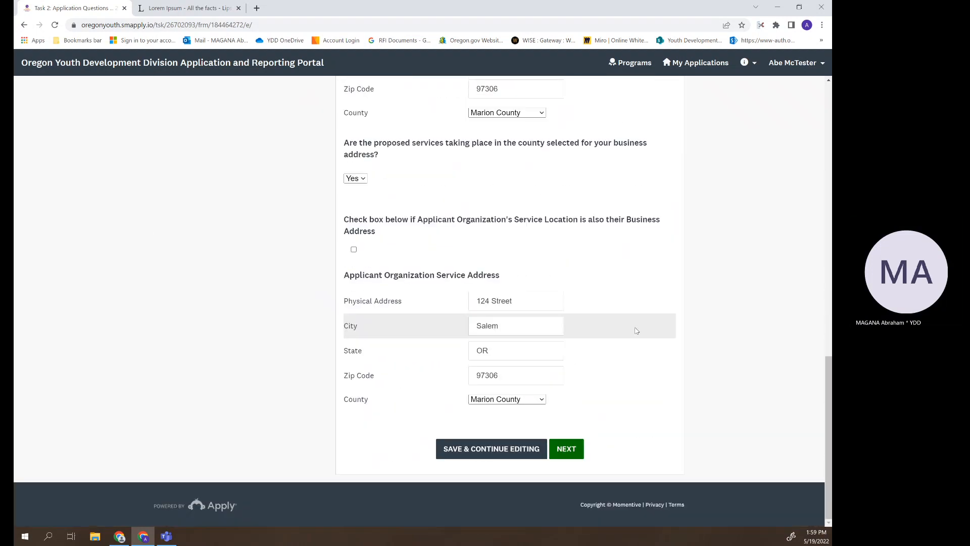
# - Advance to Program Personnel Information and enter the Executive Director's name and phone number
pyautogui.click(566, 449)
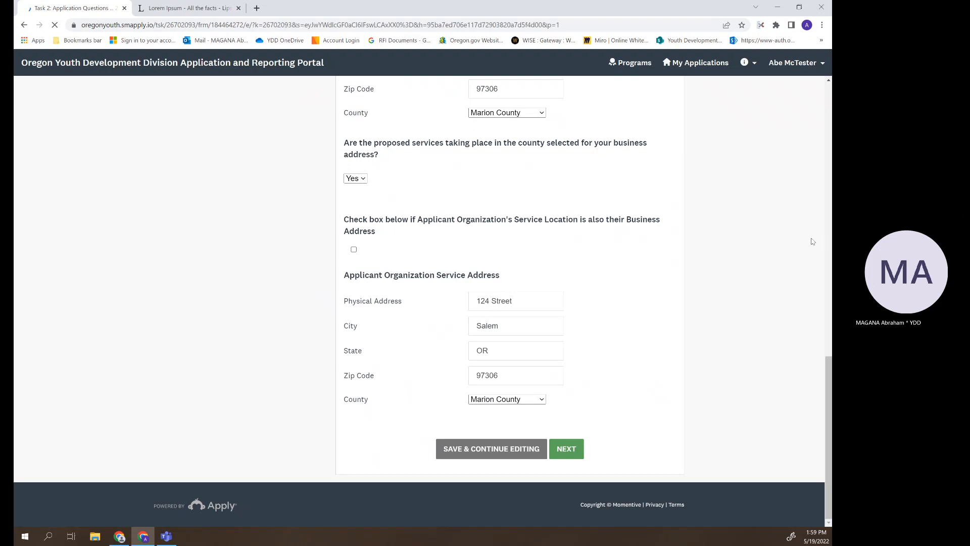
pyautogui.scroll(-1, 645, 245)
pyautogui.scroll(1, 645, 245)
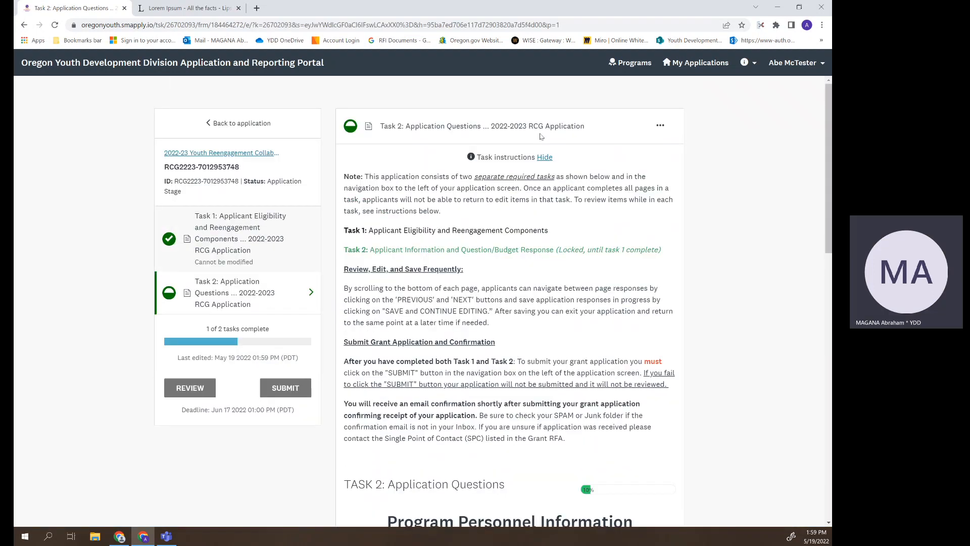
pyautogui.click(546, 157)
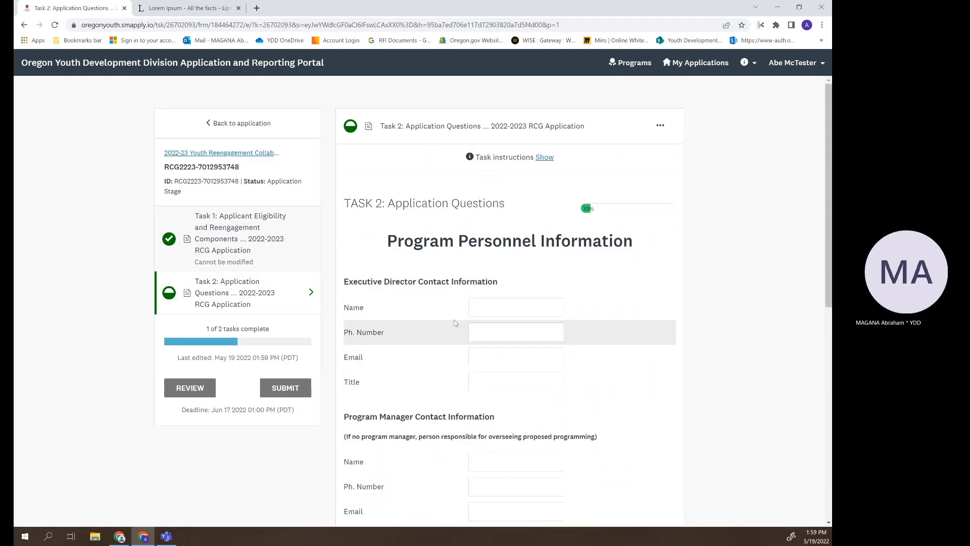
pyautogui.click(498, 310)
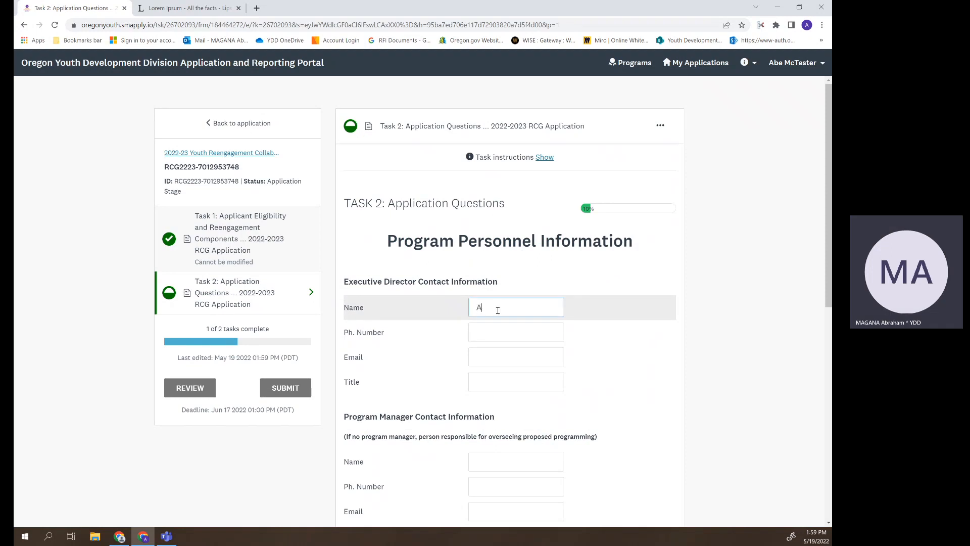
pyautogui.write('Abe Mctester')
pyautogui.click(487, 333)
pyautogui.write('123-456-')
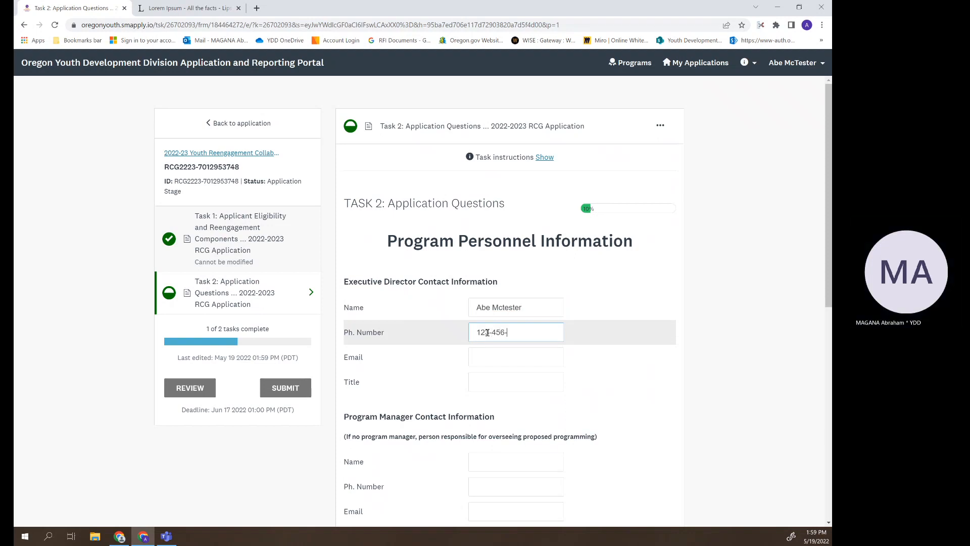
pyautogui.write('8899')
pyautogui.click(512, 354)
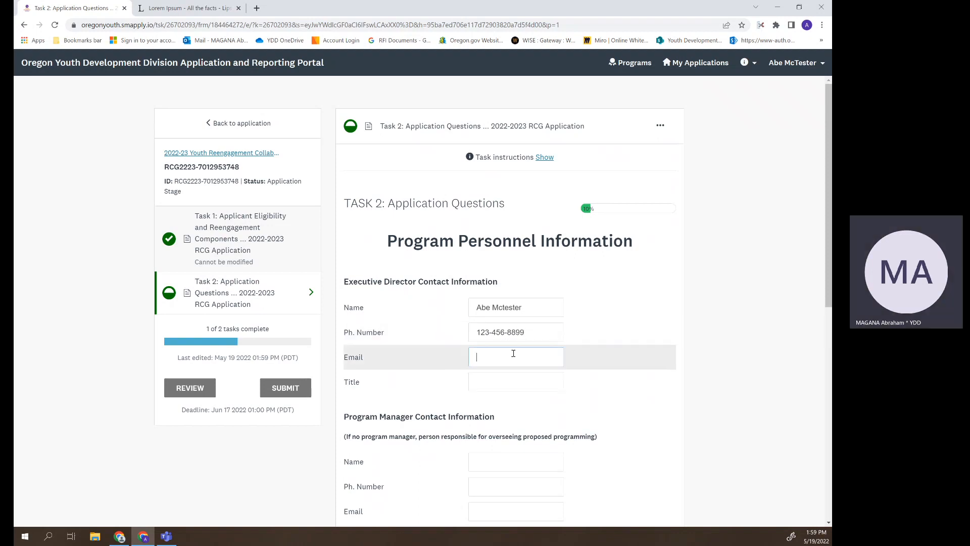
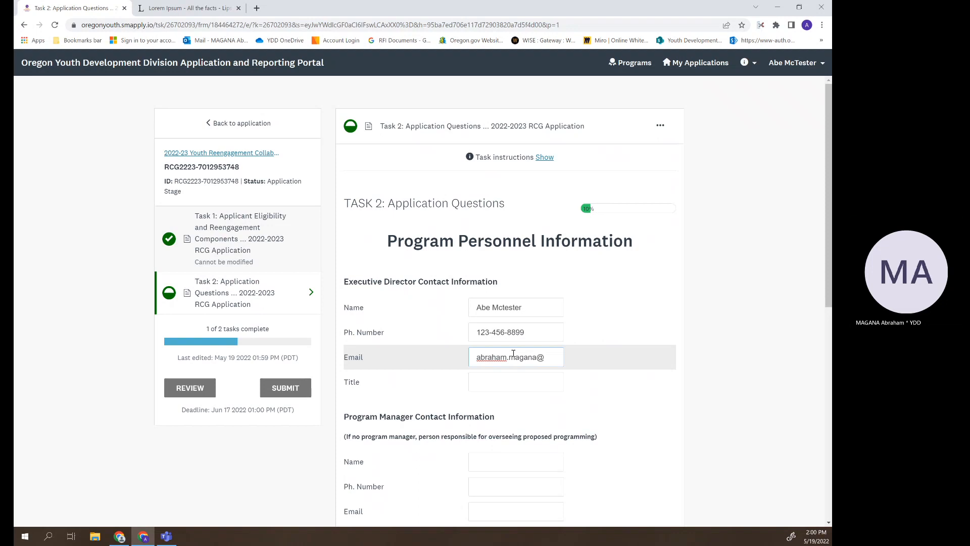
pyautogui.click(514, 375)
pyautogui.write('por')
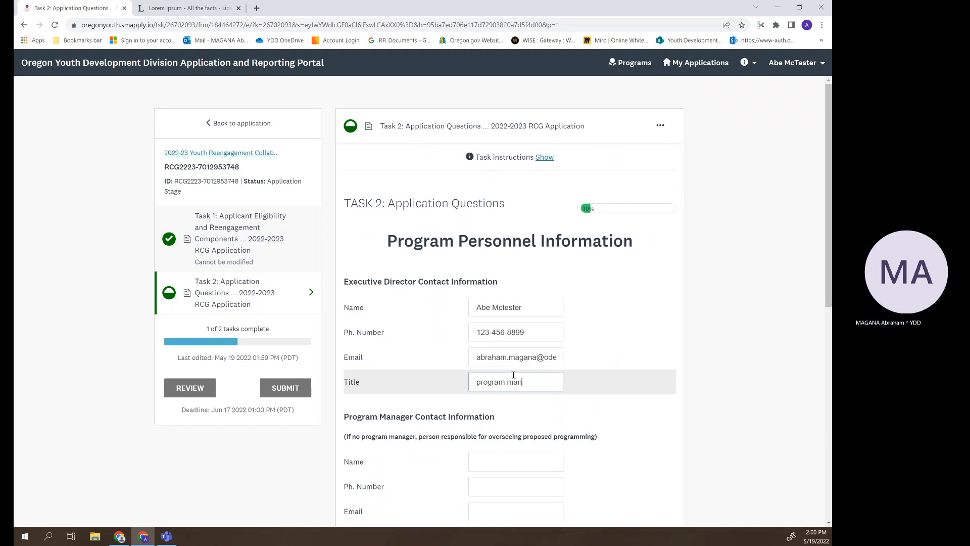
pyautogui.write('gram manager')
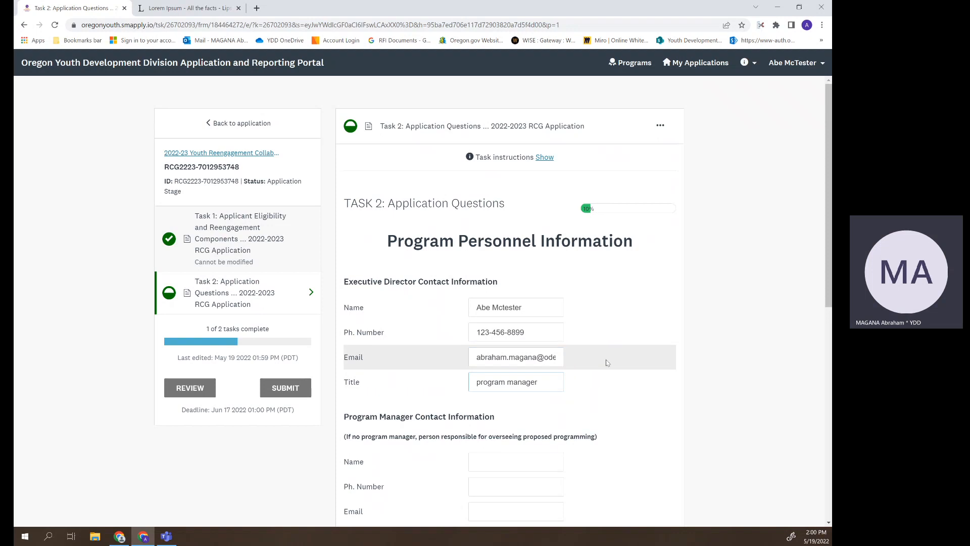
# - Copy the Executive Director's name into the Program Manager, Fiscal Manager and Primary Contact Name fields
pyautogui.scroll(-3, 602, 349)
pyautogui.tripleClick(495, 169)
pyautogui.rightClick(495, 168)
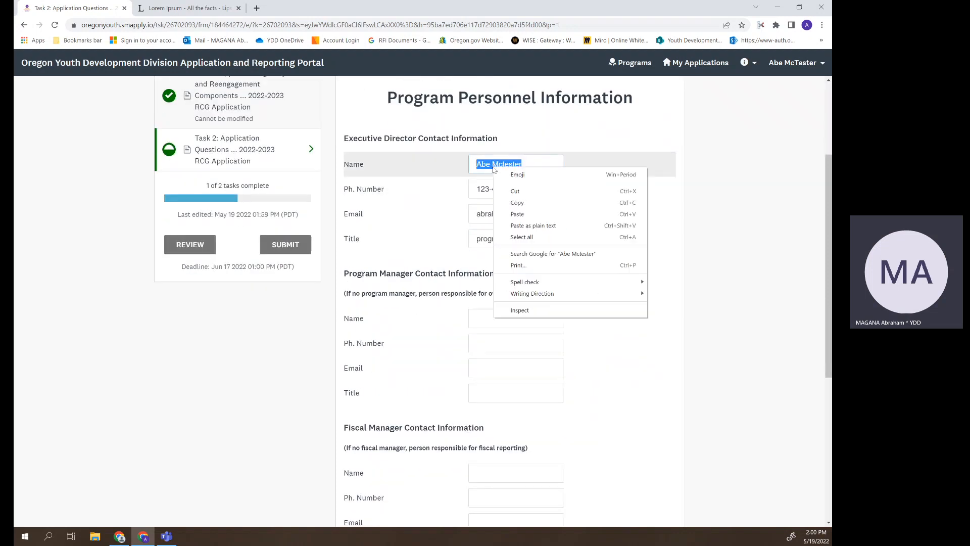
pyautogui.click(510, 204)
pyautogui.scroll(-2, 508, 202)
pyautogui.rightClick(504, 228)
pyautogui.click(520, 292)
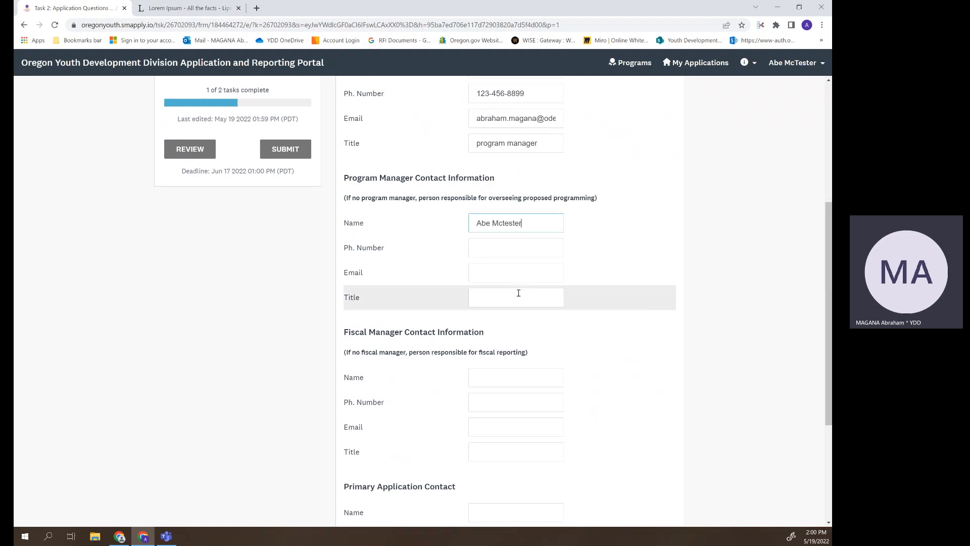
pyautogui.scroll(-3, 445, 265)
pyautogui.rightClick(477, 237)
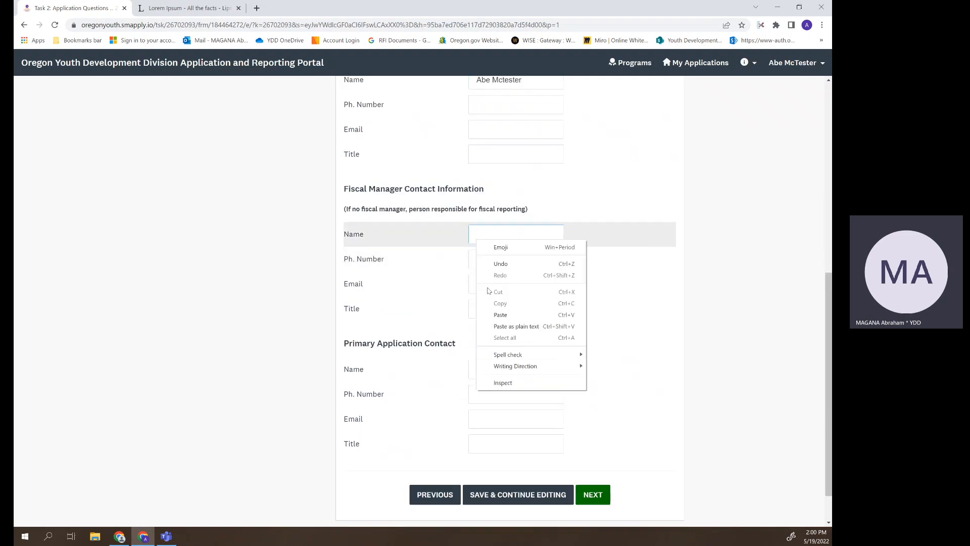
pyautogui.click(492, 314)
pyautogui.scroll(-1, 454, 306)
pyautogui.scroll(-1, 453, 305)
pyautogui.rightClick(499, 324)
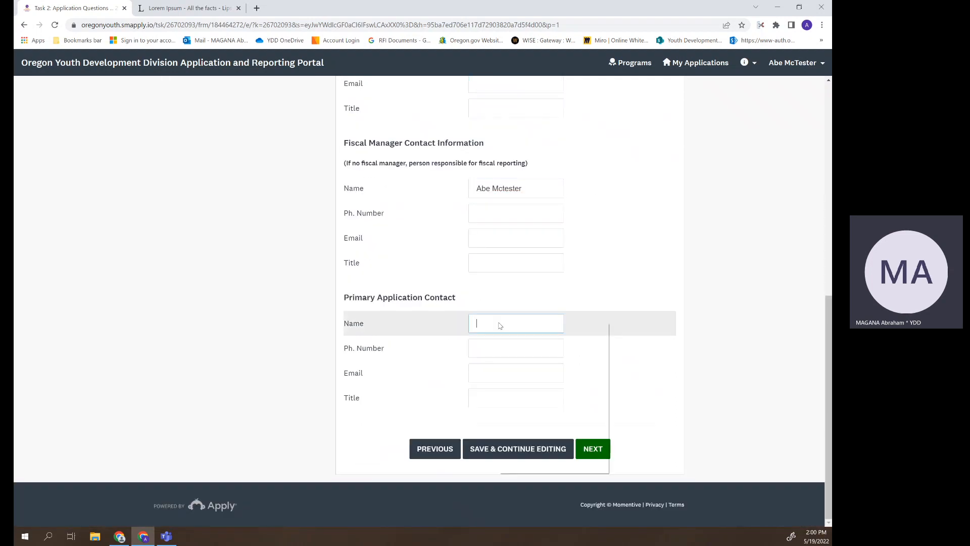
pyautogui.click(524, 398)
pyautogui.scroll(6, 671, 294)
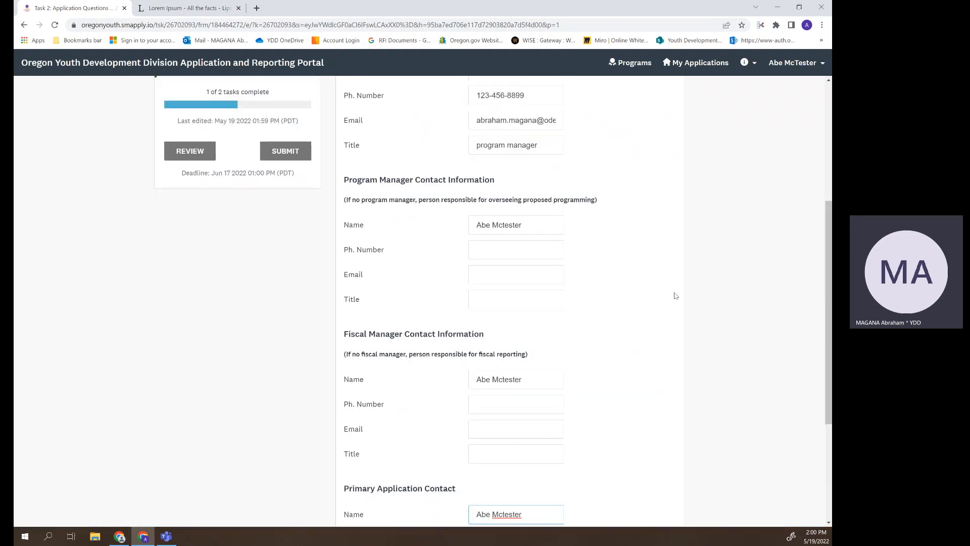
# - Copy the director's phone number into the Program Manager, Fiscal Manager and Primary Contact phone fields
pyautogui.tripleClick(500, 191)
pyautogui.rightClick(498, 193)
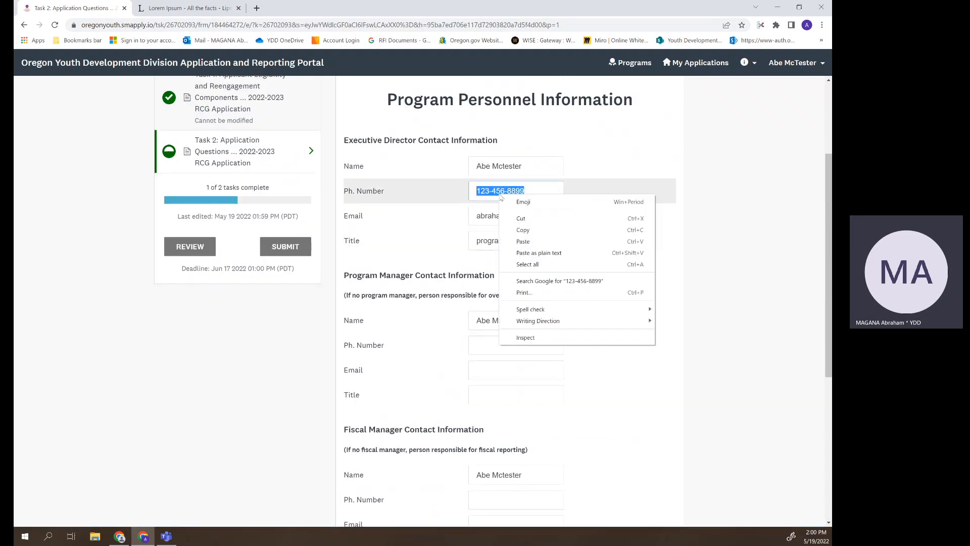
pyautogui.click(533, 235)
pyautogui.scroll(-4, 533, 234)
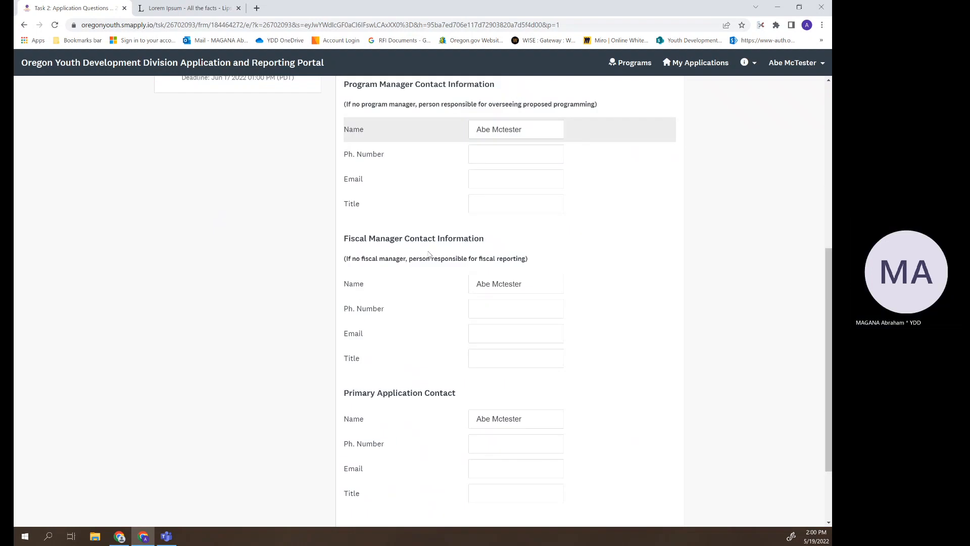
pyautogui.click(475, 158)
pyautogui.rightClick(476, 158)
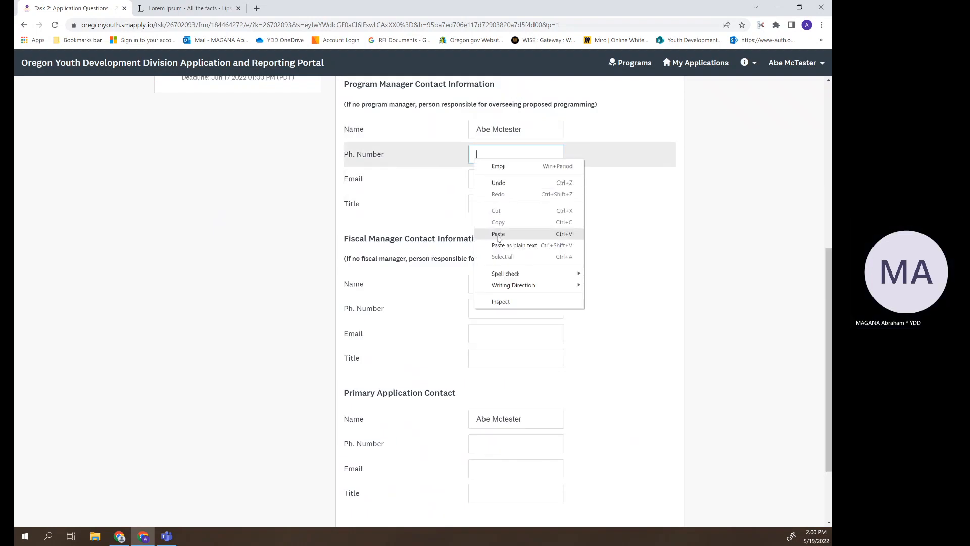
pyautogui.click(498, 232)
pyautogui.rightClick(488, 303)
pyautogui.click(506, 382)
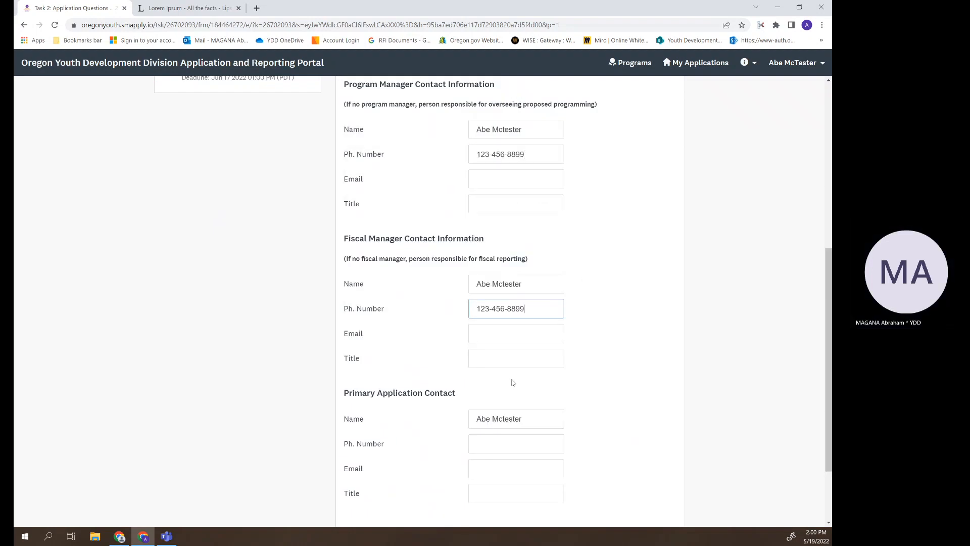
pyautogui.scroll(-2, 514, 383)
pyautogui.rightClick(500, 353)
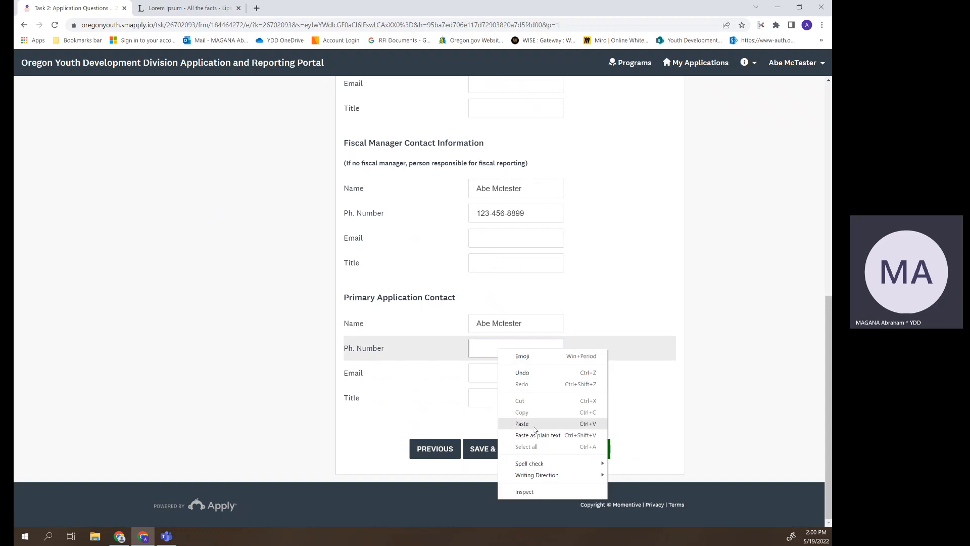
pyautogui.click(511, 425)
pyautogui.scroll(5, 706, 338)
# - Copy the director's email into the Program Manager and Primary Contact Email fields
pyautogui.tripleClick(493, 216)
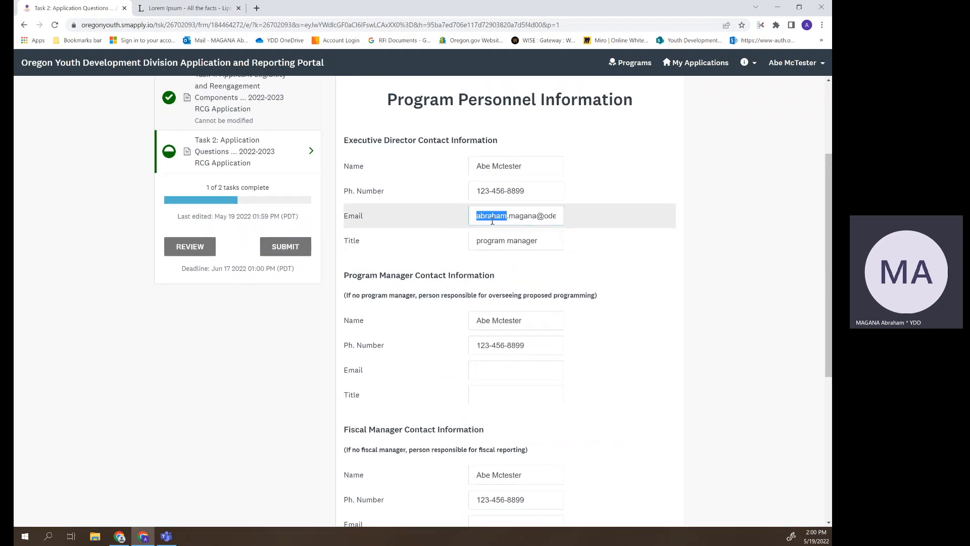
pyautogui.rightClick(493, 217)
pyautogui.click(510, 282)
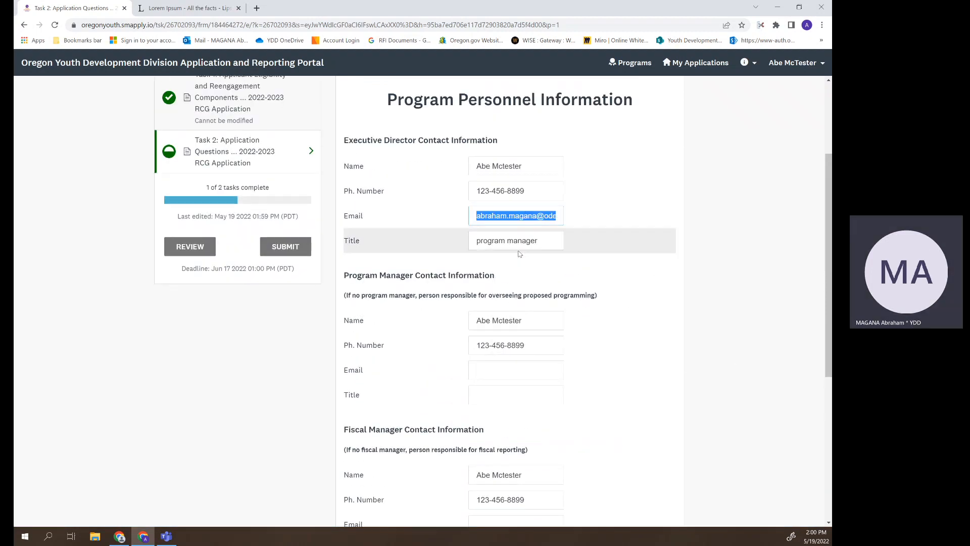
pyautogui.scroll(-2, 626, 278)
pyautogui.click(505, 277)
pyautogui.rightClick(504, 278)
pyautogui.click(536, 352)
pyautogui.scroll(-3, 663, 263)
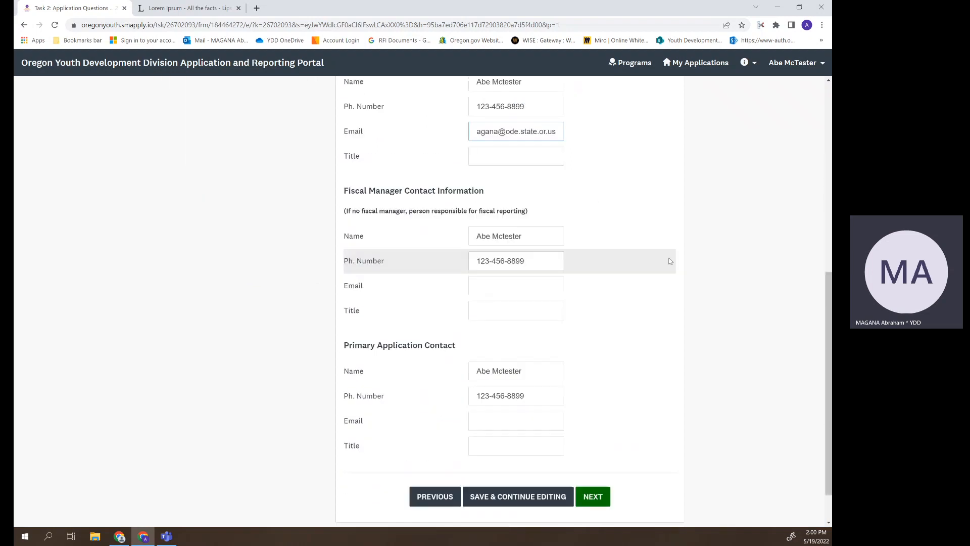
pyautogui.click(498, 416)
pyautogui.rightClick(488, 422)
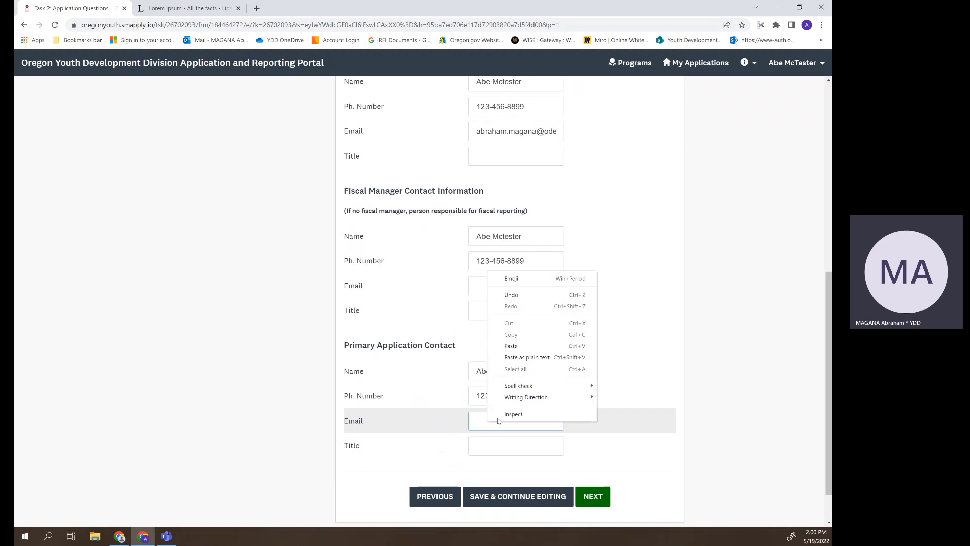
pyautogui.click(523, 343)
pyautogui.scroll(5, 617, 327)
pyautogui.scroll(-6, 627, 318)
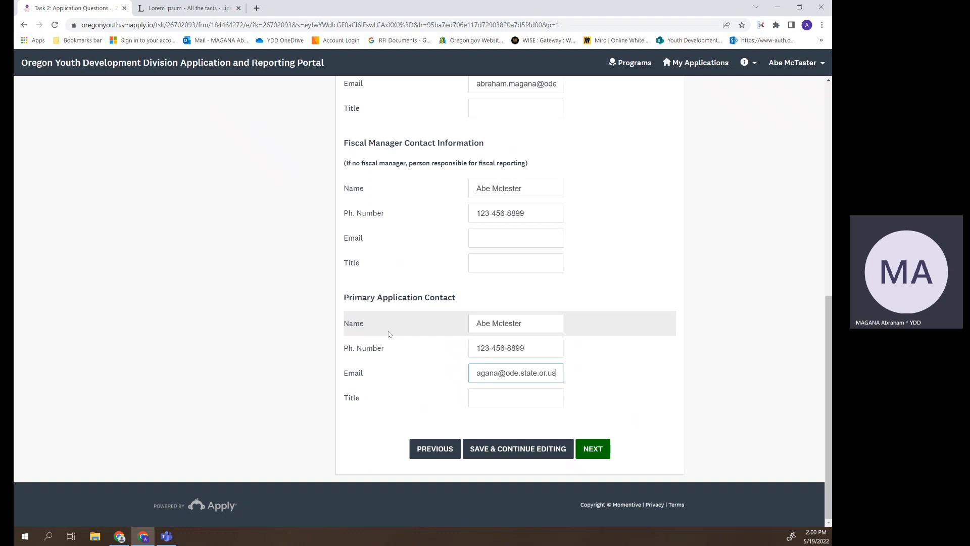
# - Copy 'program manager' from the Executive Director Title into the Program Manager Title
pyautogui.scroll(5, 389, 334)
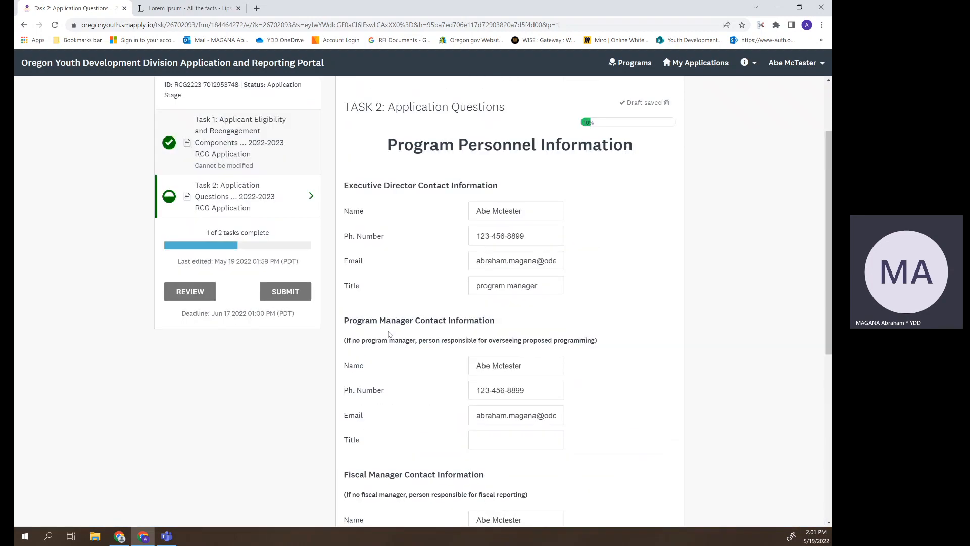
pyautogui.scroll(-2, 390, 334)
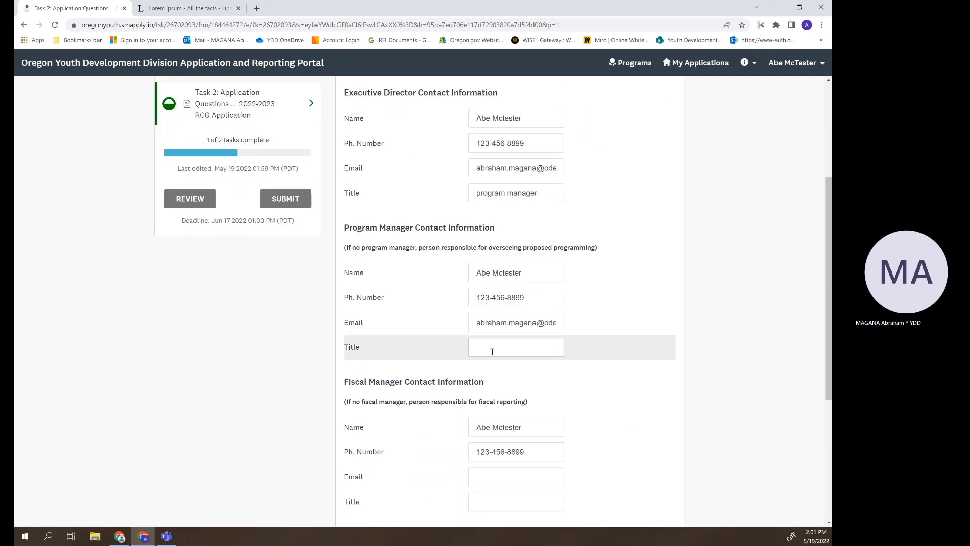
pyautogui.click(492, 352)
pyautogui.tripleClick(512, 193)
pyautogui.rightClick(512, 193)
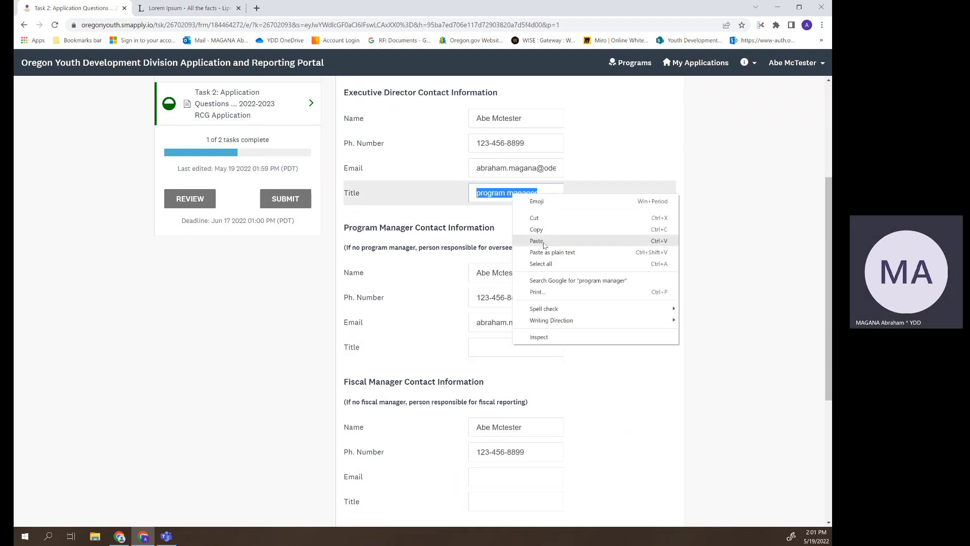
pyautogui.click(537, 230)
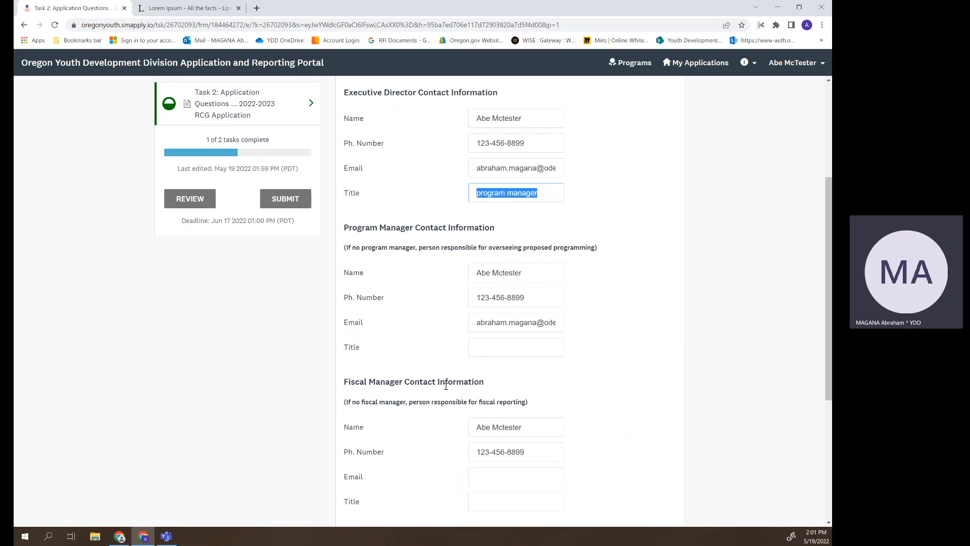
pyautogui.click(476, 347)
pyautogui.rightClick(486, 351)
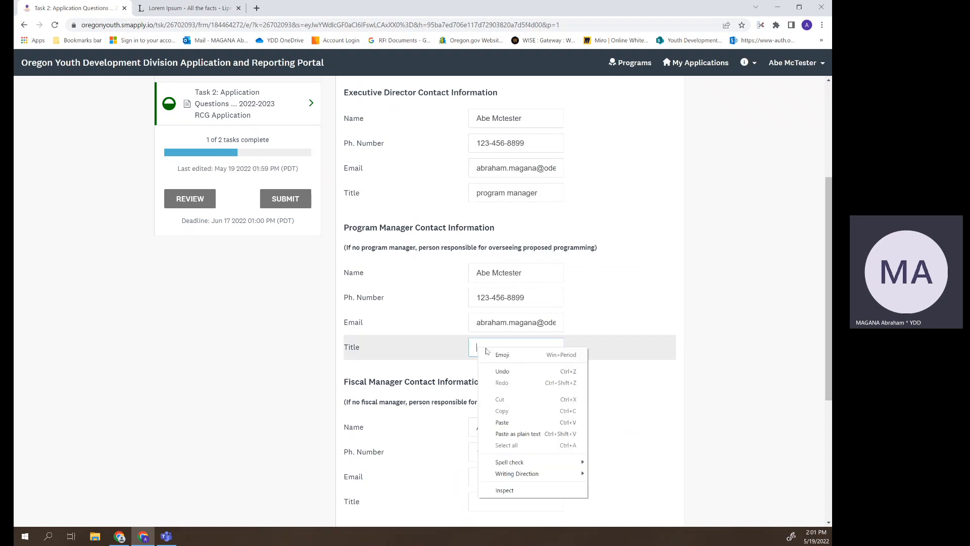
pyautogui.click(520, 423)
# - Paste 'program manager' into the Fiscal Manager and Primary Application Contact Title fields
pyautogui.scroll(-4, 737, 397)
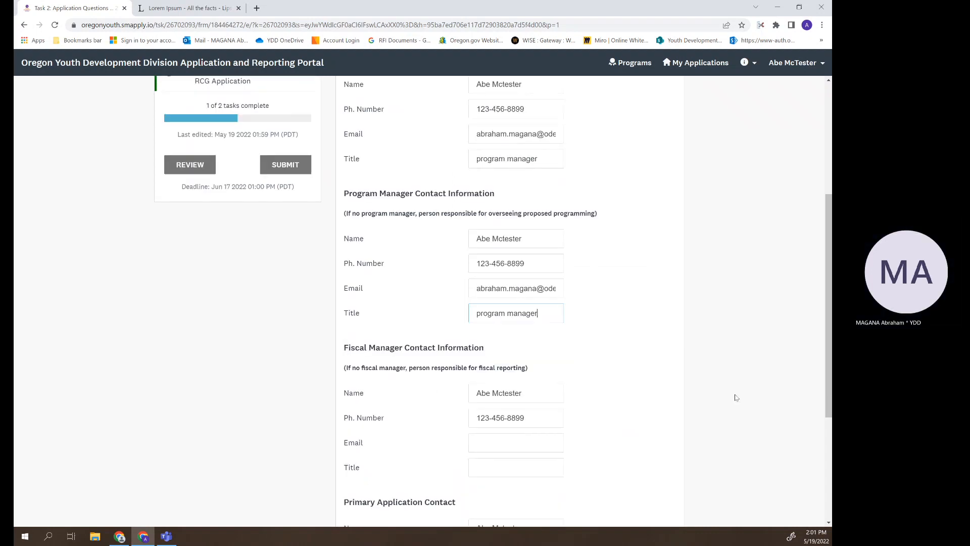
pyautogui.click(487, 308)
pyautogui.rightClick(488, 308)
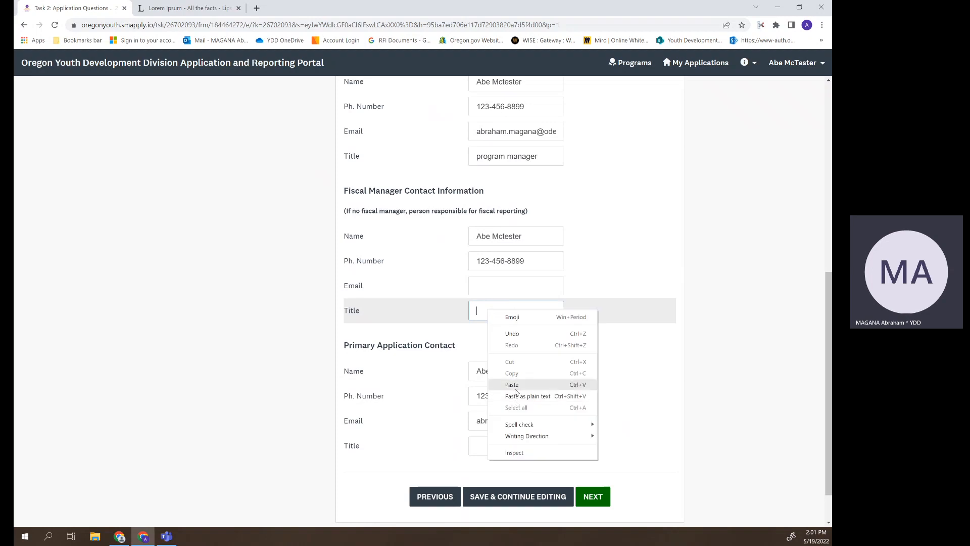
pyautogui.click(505, 381)
pyautogui.click(528, 446)
pyautogui.rightClick(525, 446)
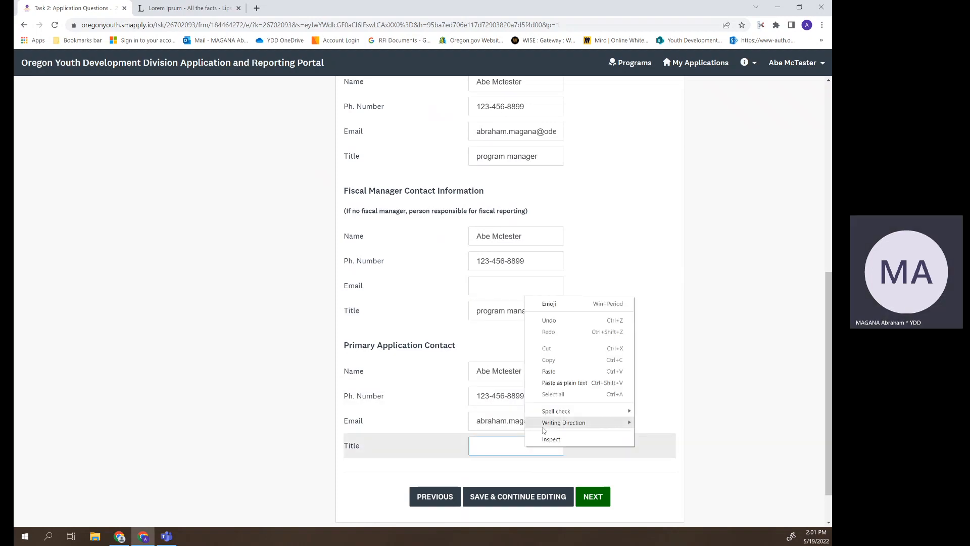
pyautogui.click(548, 373)
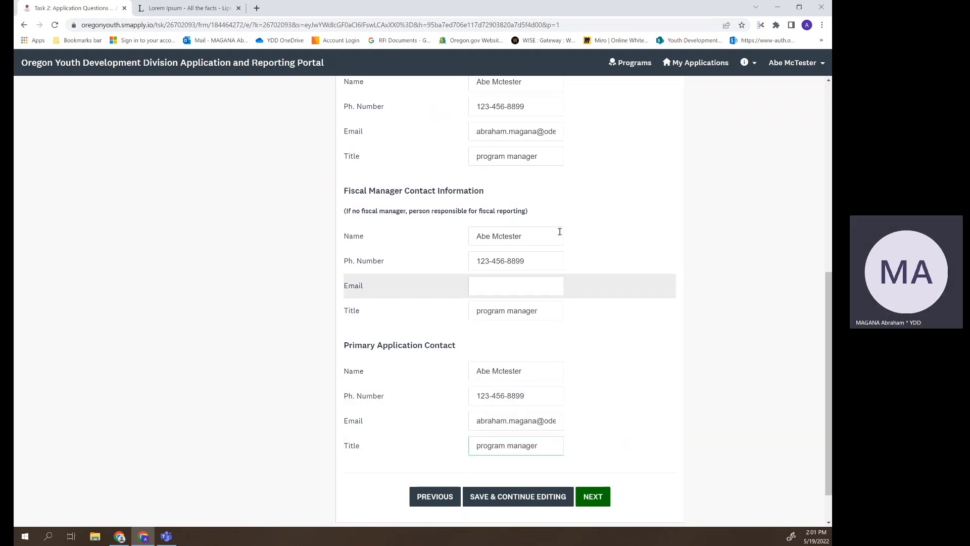
# - Copy the existing email address for use in the Fiscal Manager Email field
pyautogui.tripleClick(514, 133)
pyautogui.rightClick(515, 135)
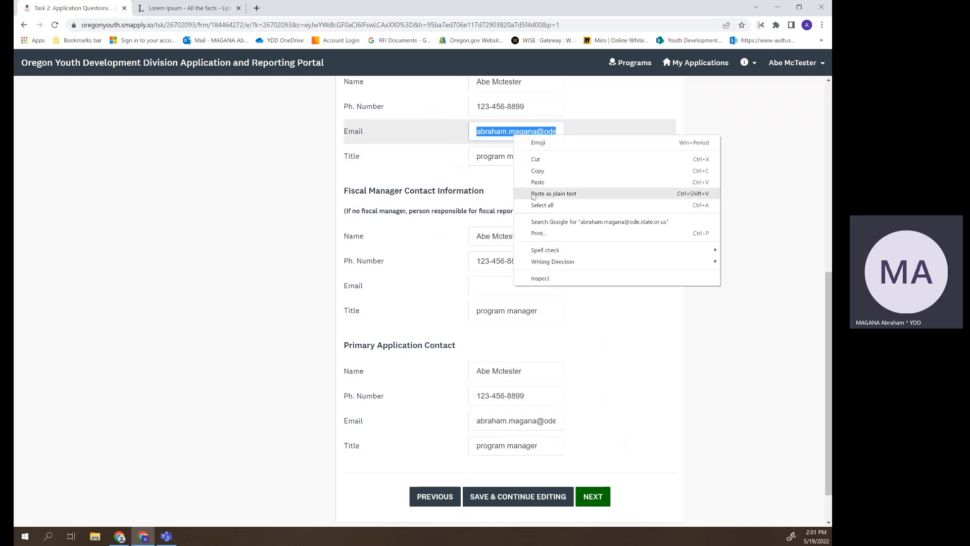
pyautogui.click(537, 171)
pyautogui.rightClick(509, 283)
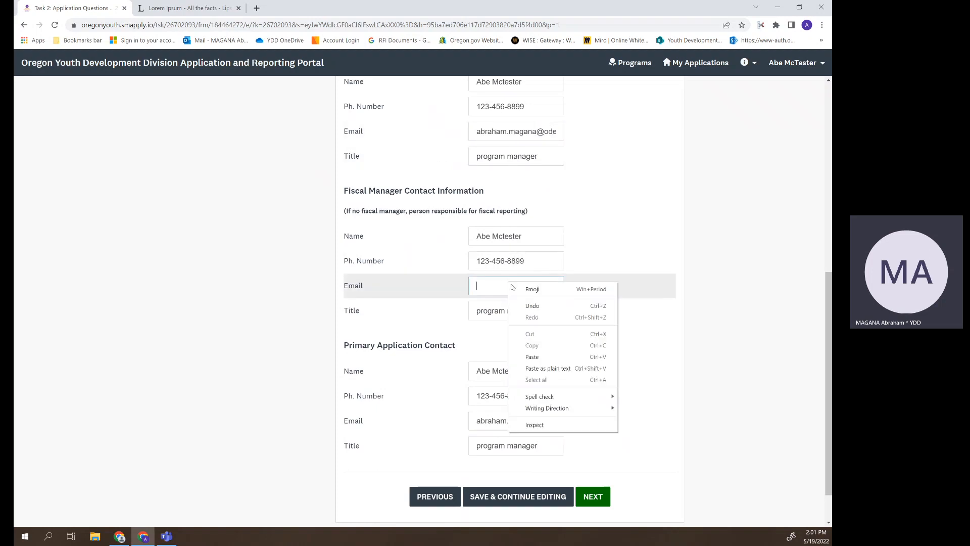
pyautogui.scroll(2, 670, 344)
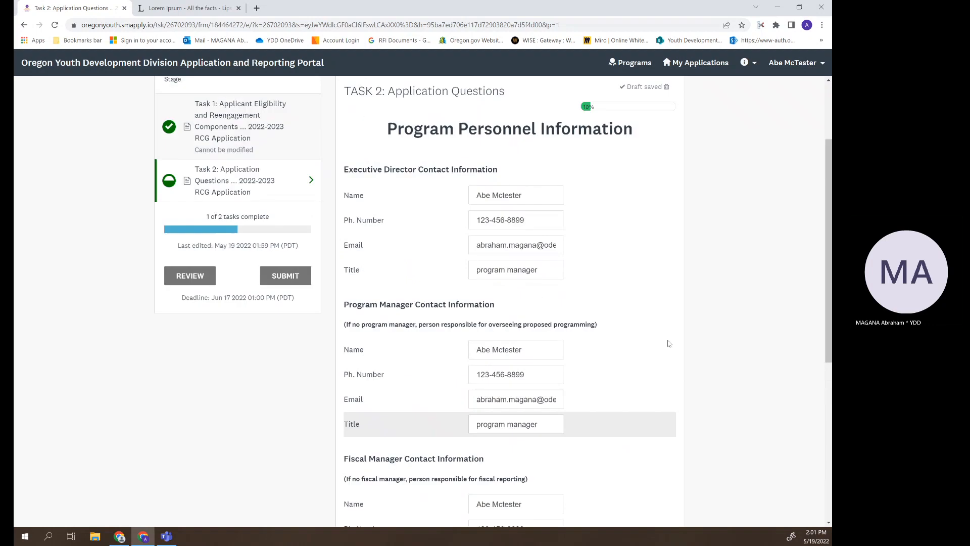
pyautogui.scroll(-6, 669, 344)
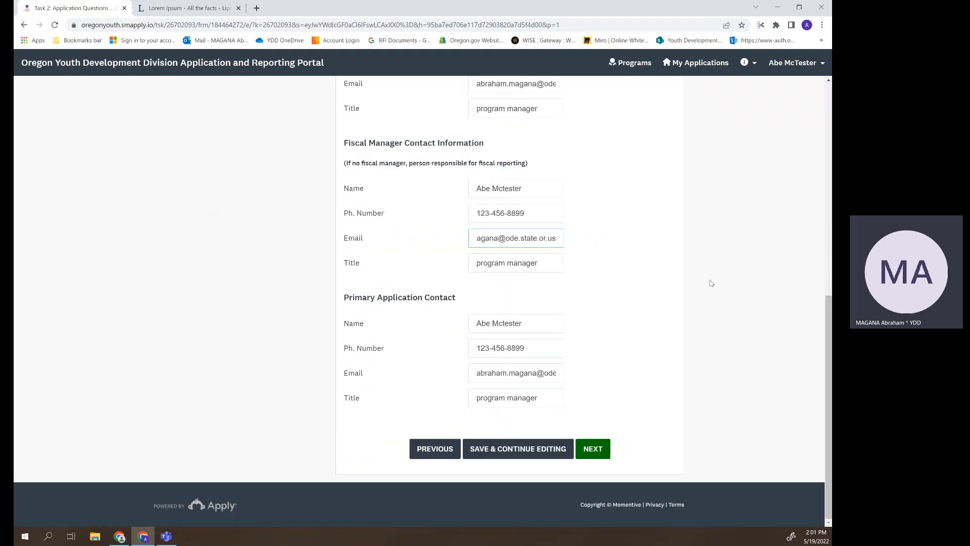
# - Save the contacts page to reach Evaluation Item 1, and copy the first lipsum.com paragraph
pyautogui.click(591, 450)
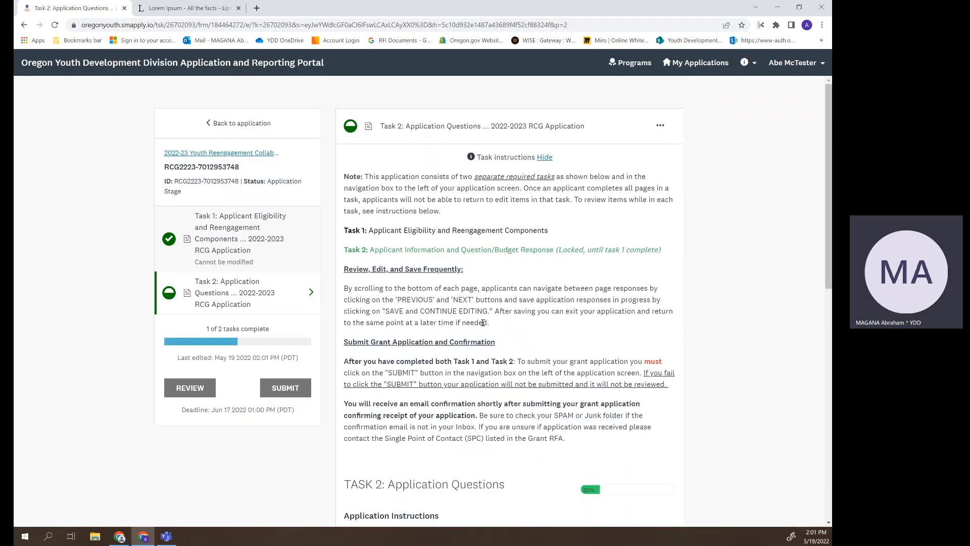
pyautogui.scroll(-10, 555, 150)
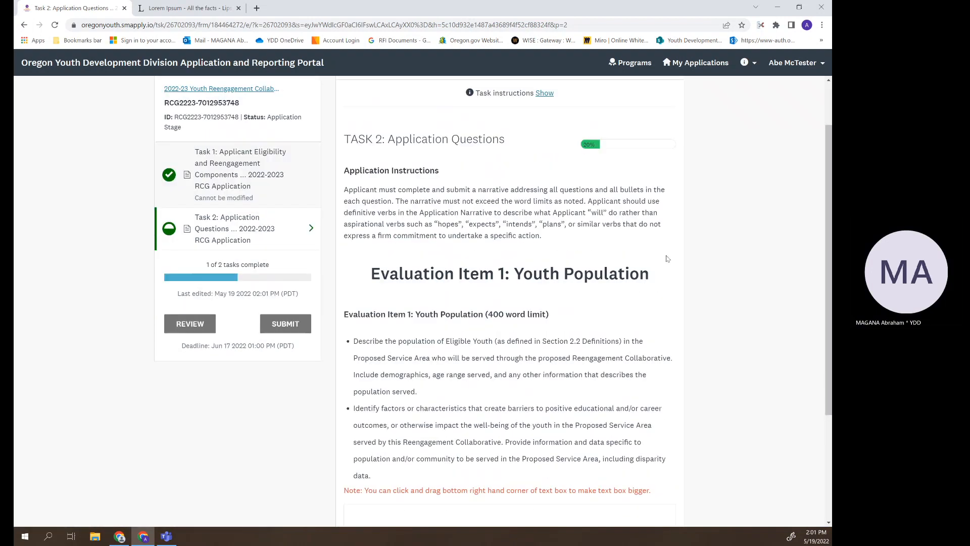
pyautogui.click(206, 5)
pyautogui.rightClick(260, 92)
pyautogui.click(281, 97)
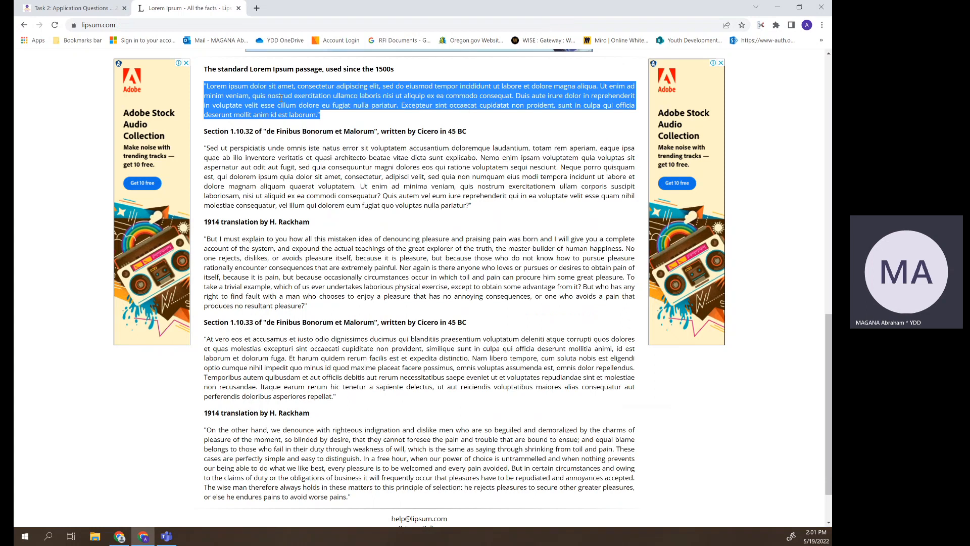
pyautogui.click(71, 7)
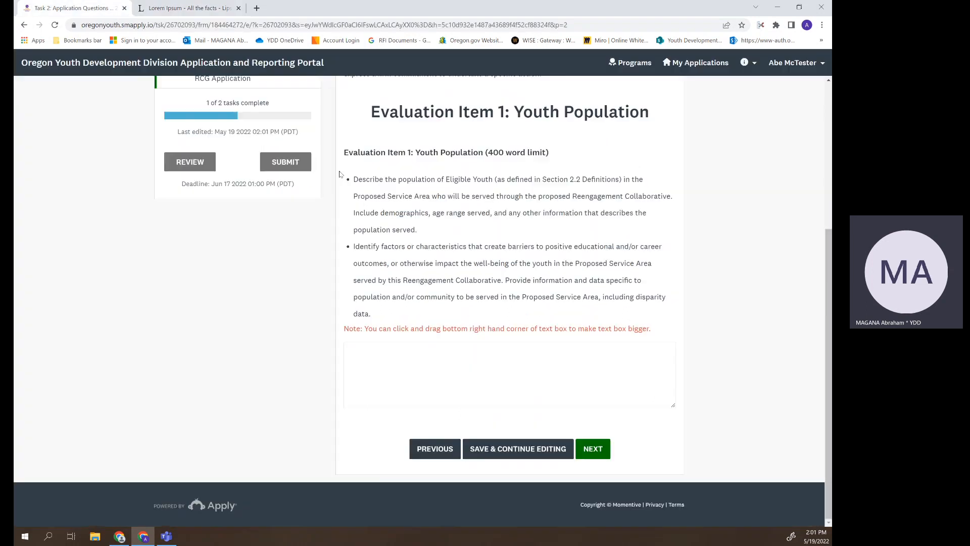
# - Paste the Lorem Ipsum paragraph as the Evaluation Item 1 answer and save the page
pyautogui.rightClick(378, 359)
pyautogui.click(402, 433)
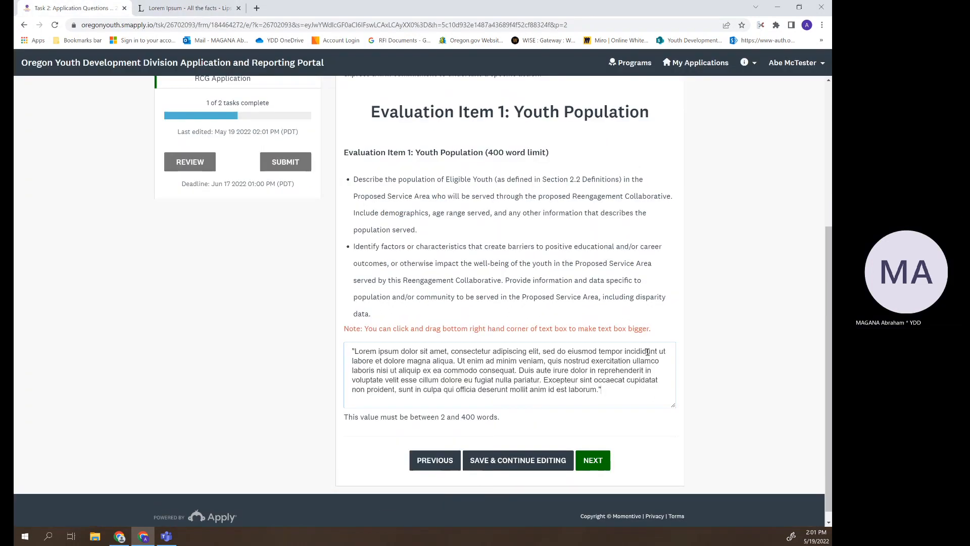
pyautogui.click(606, 458)
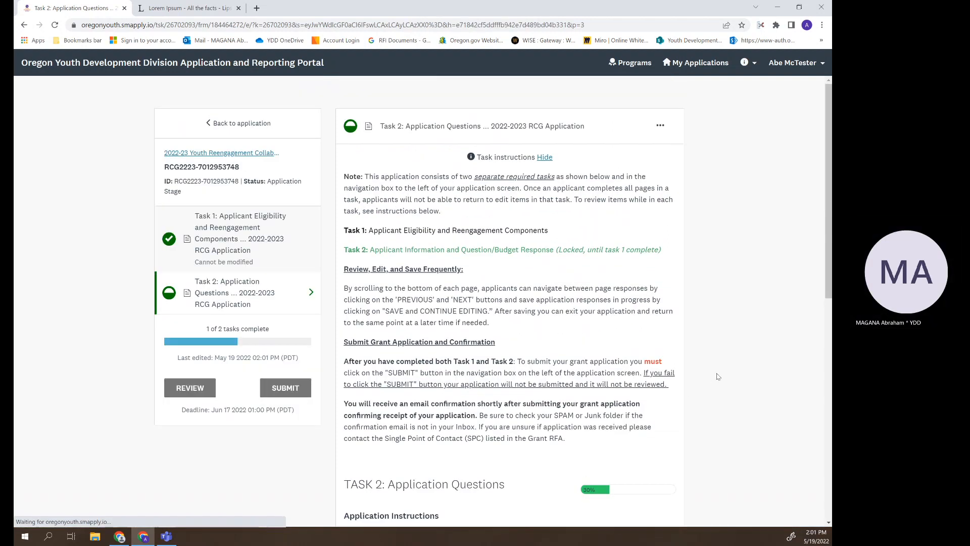
# - Paste the paragraph into the enlarged Evaluation Item 2 Service Area answer and save the page
pyautogui.scroll(2, 708, 349)
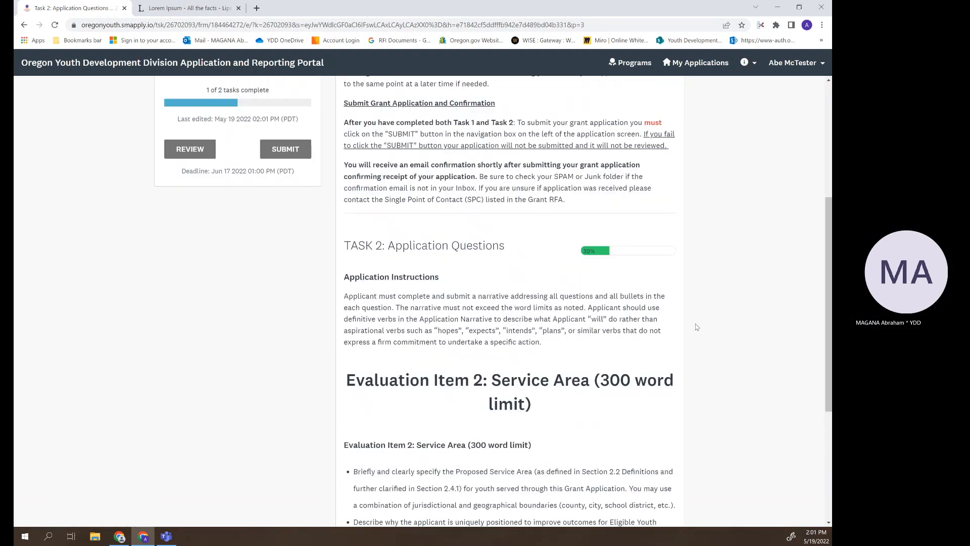
pyautogui.scroll(3, 697, 329)
pyautogui.scroll(-7, 697, 329)
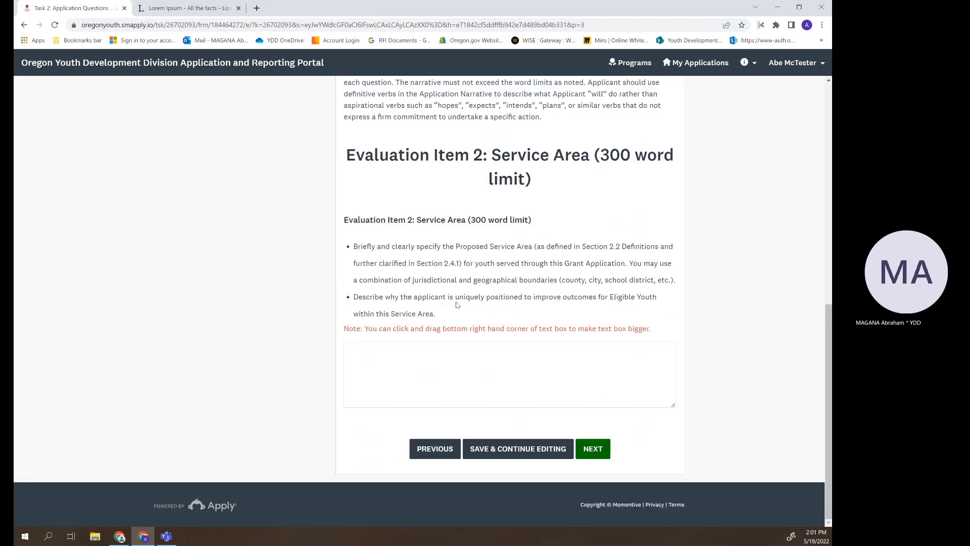
pyautogui.click(408, 344)
pyautogui.rightClick(400, 354)
pyautogui.click(443, 431)
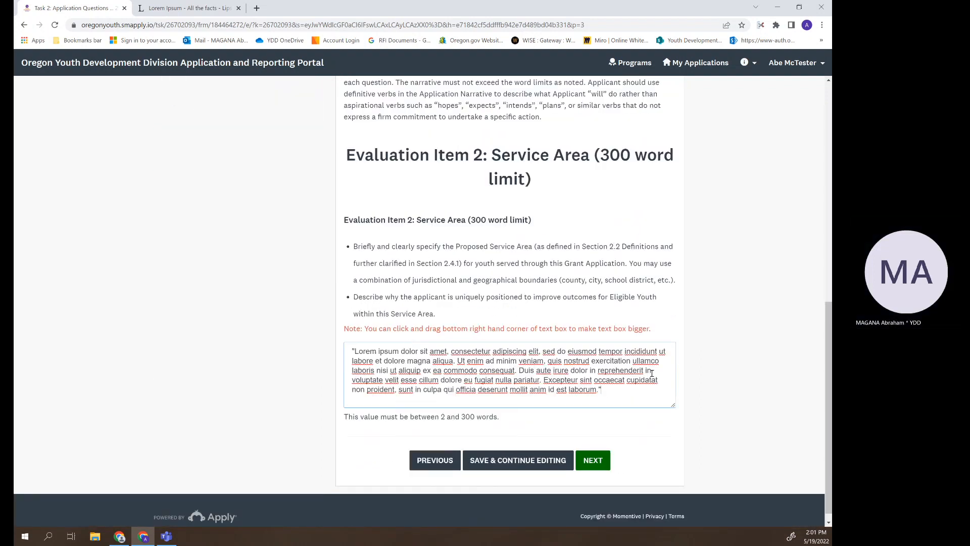
pyautogui.scroll(-1, 786, 363)
pyautogui.moveTo(672, 393); pyautogui.dragTo(674, 513)
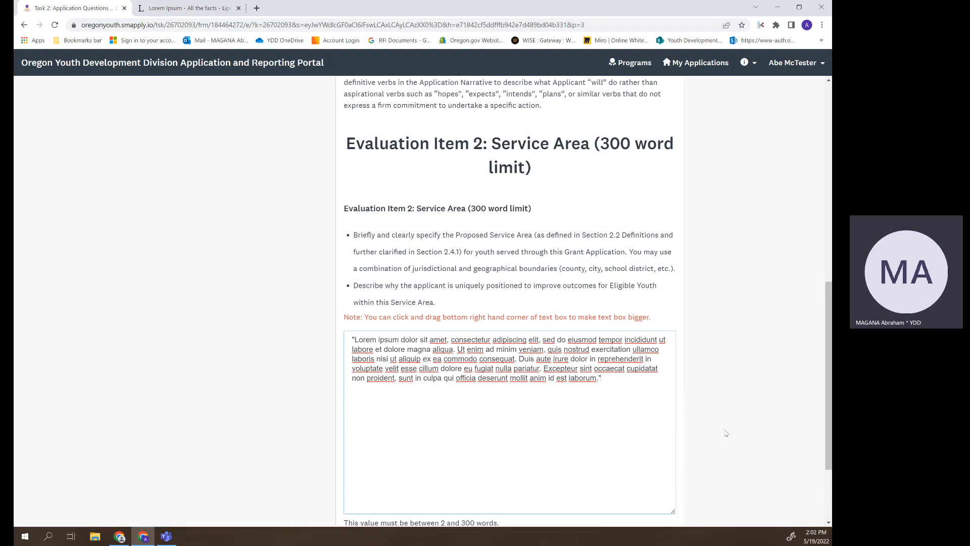
pyautogui.scroll(-2, 727, 430)
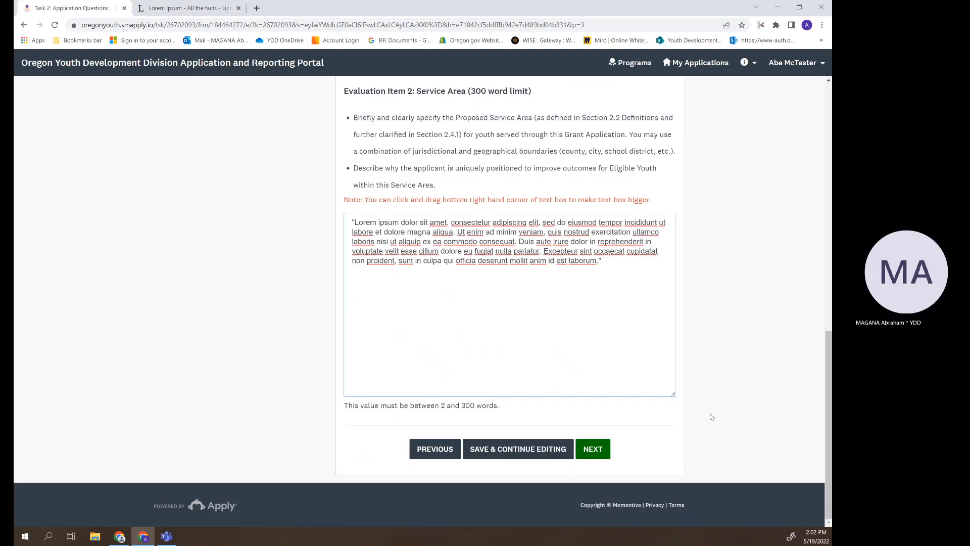
pyautogui.click(596, 452)
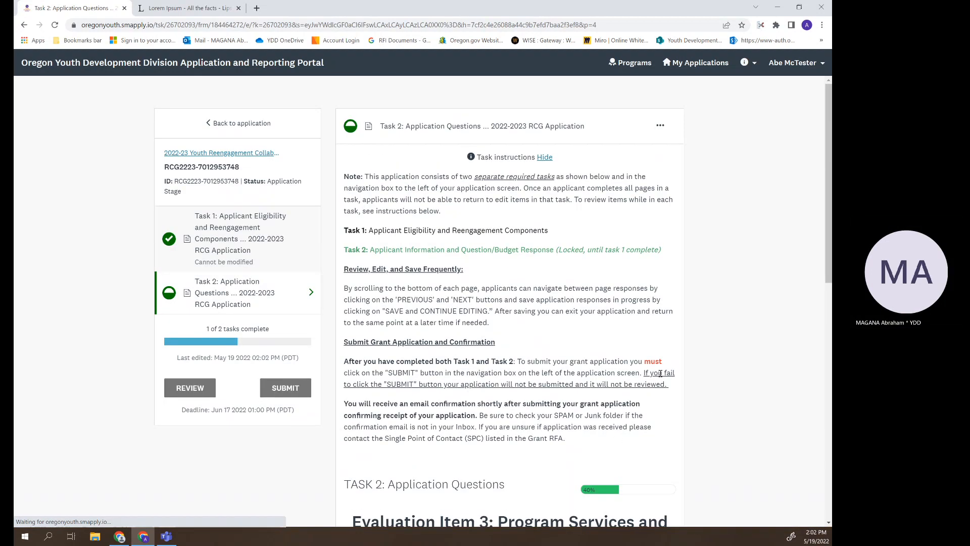
# - Paste the Lorem Ipsum paragraph as the Evaluation Item 3 and 4 answers, saving each page
pyautogui.scroll(-5, 733, 354)
pyautogui.scroll(-3, 763, 354)
pyautogui.rightClick(423, 416)
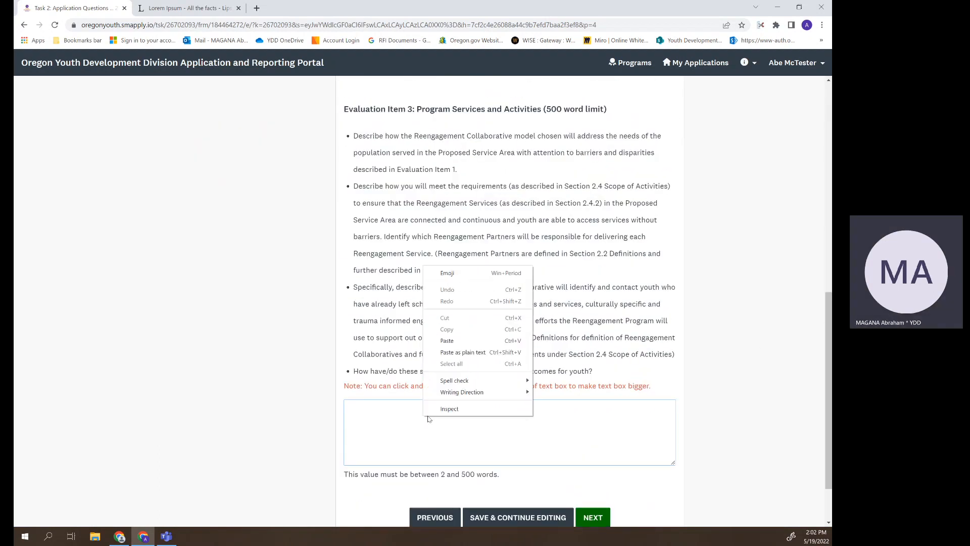
pyautogui.click(455, 341)
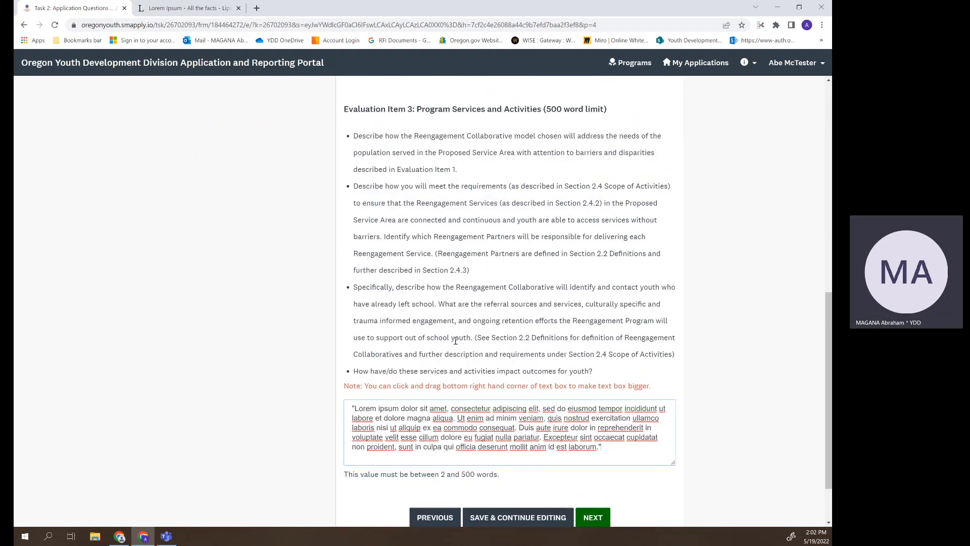
pyautogui.click(594, 517)
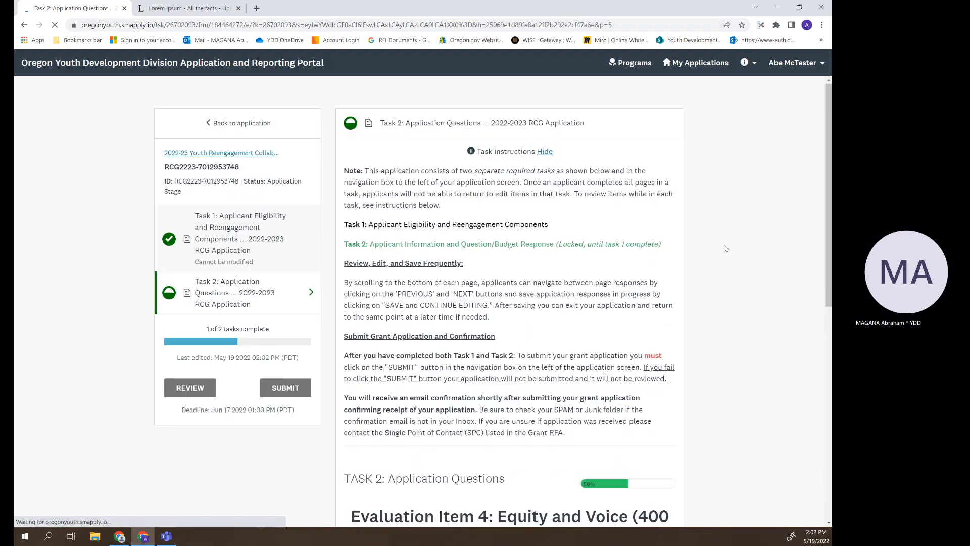
pyautogui.scroll(-9, 730, 260)
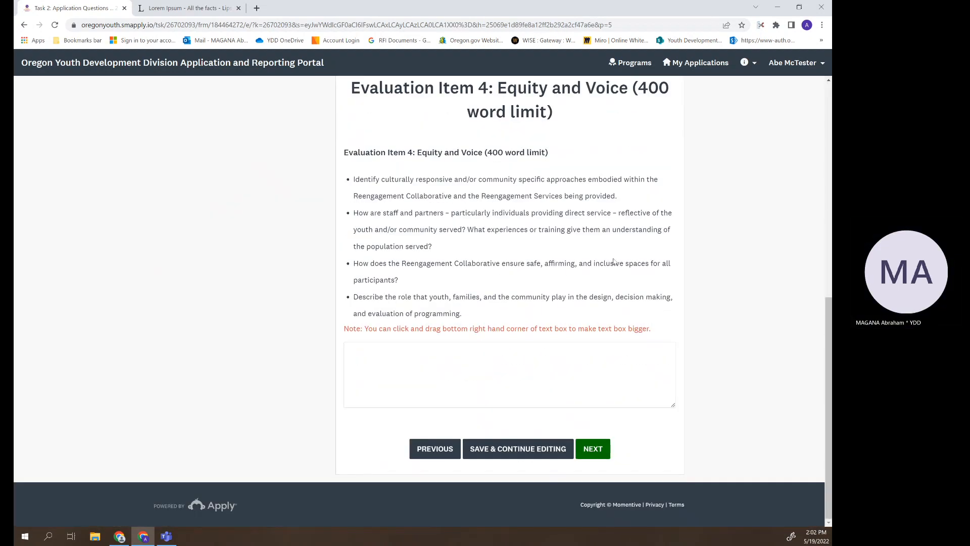
pyautogui.rightClick(482, 359)
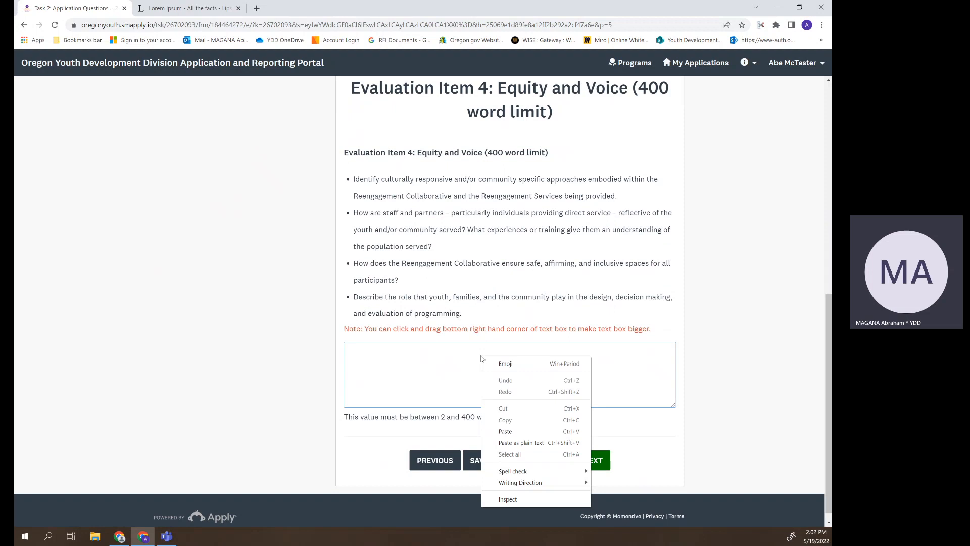
pyautogui.click(505, 431)
pyautogui.click(600, 466)
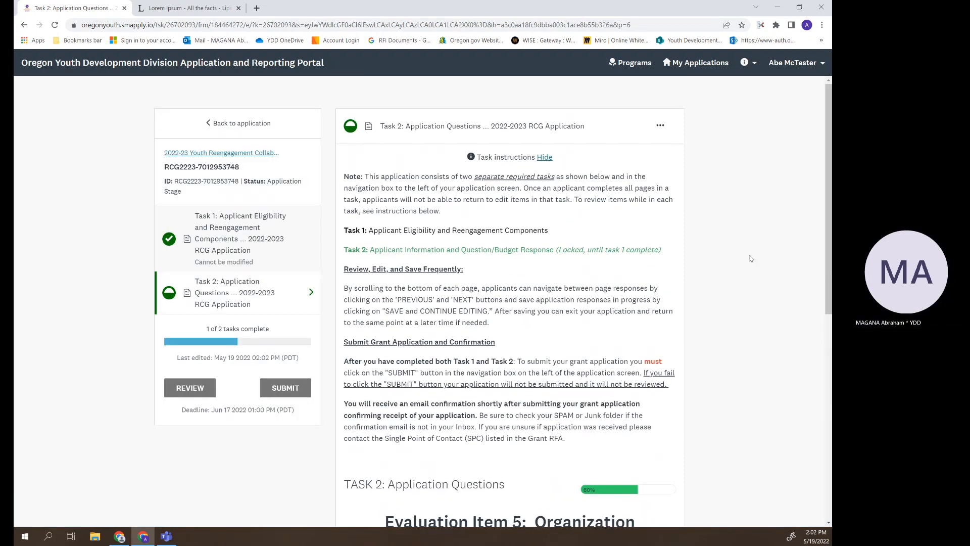
# - Answer Evaluation Item 5 with the paragraph, then paste it as plain text into Item 6
pyautogui.click(482, 365)
pyautogui.rightClick(482, 365)
pyautogui.click(511, 438)
pyautogui.click(598, 468)
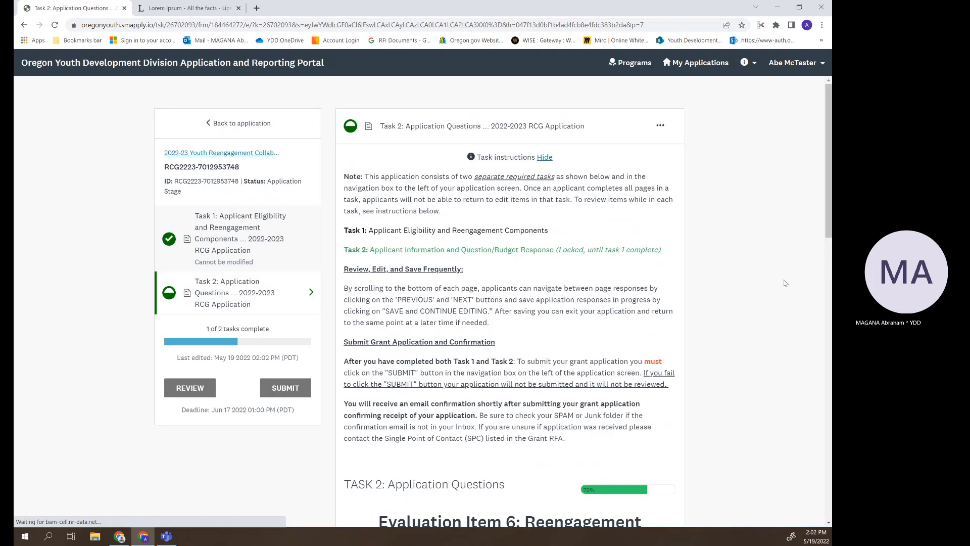
pyautogui.scroll(-1, 777, 283)
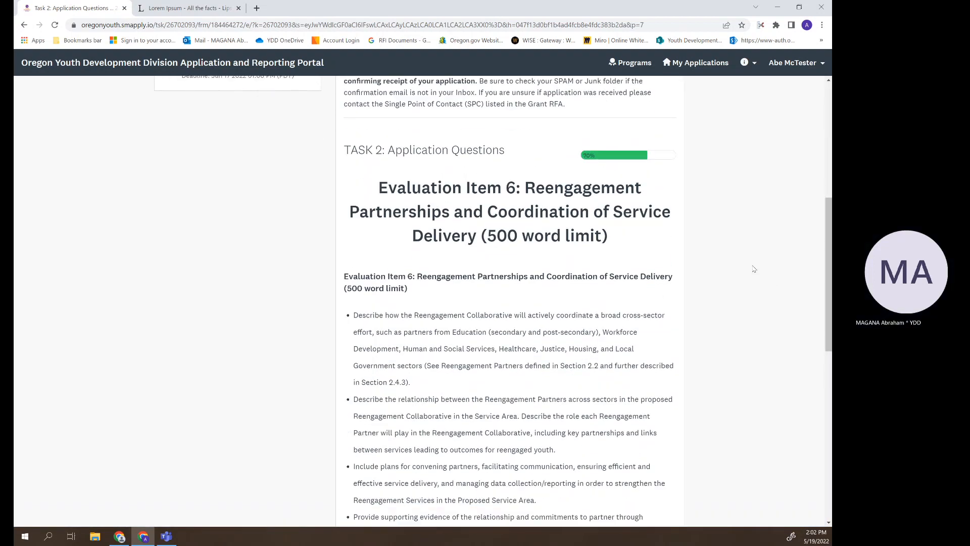
pyautogui.scroll(-8, 754, 269)
pyautogui.rightClick(437, 218)
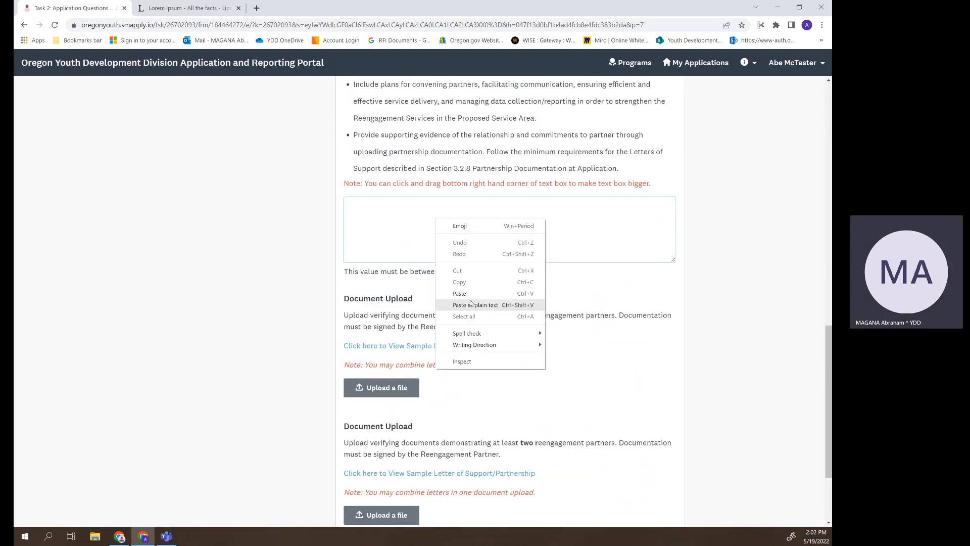
pyautogui.click(485, 302)
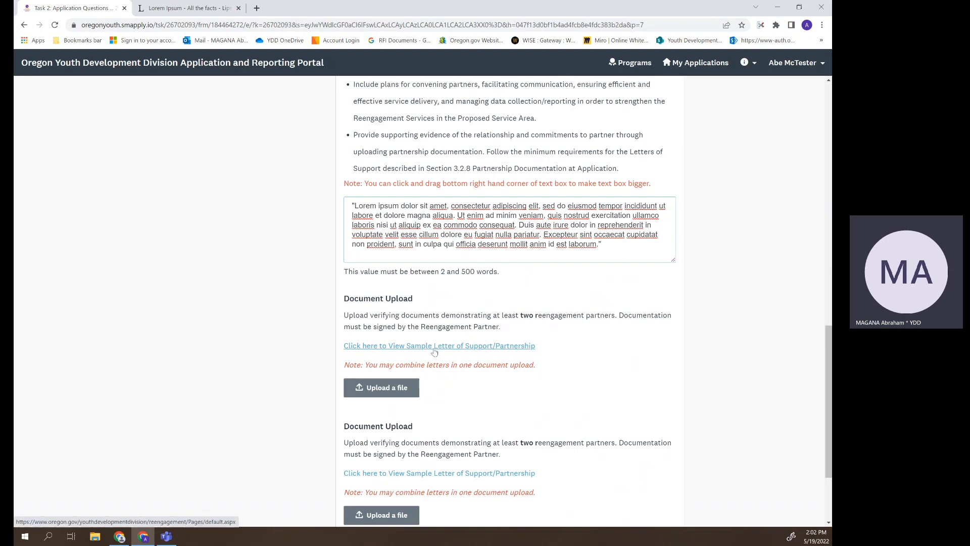
# - View the Attachment A sample grant agreement PDF at window width, then return to the application
pyautogui.click(459, 346)
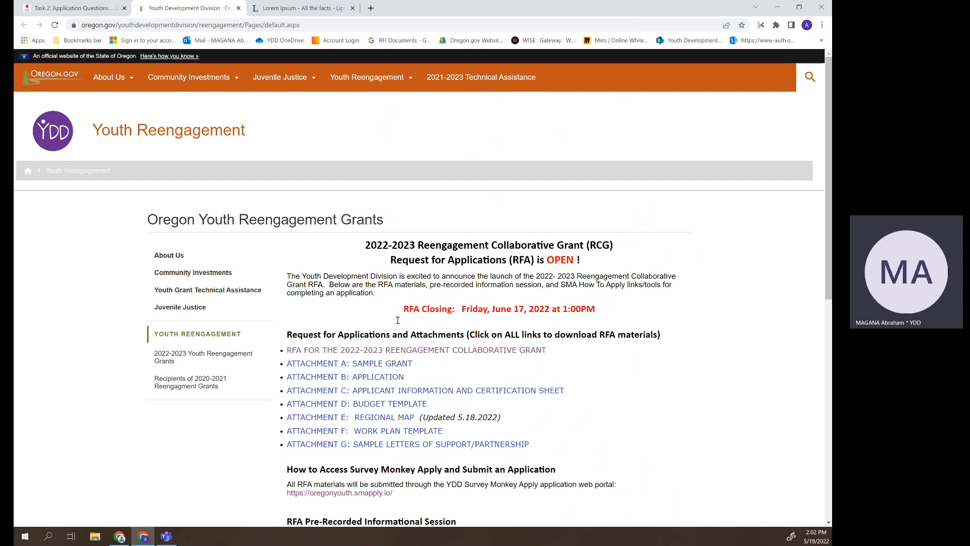
pyautogui.click(378, 368)
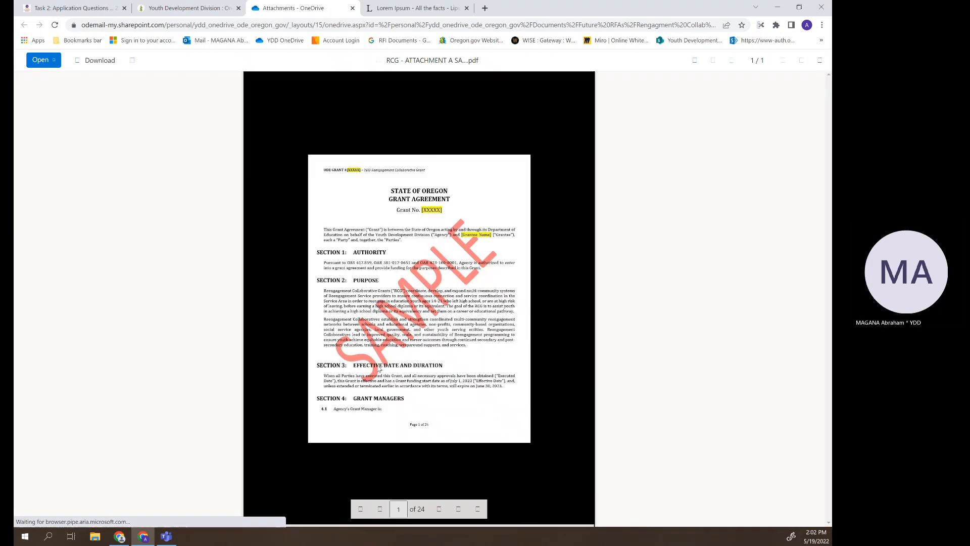
pyautogui.click(439, 509)
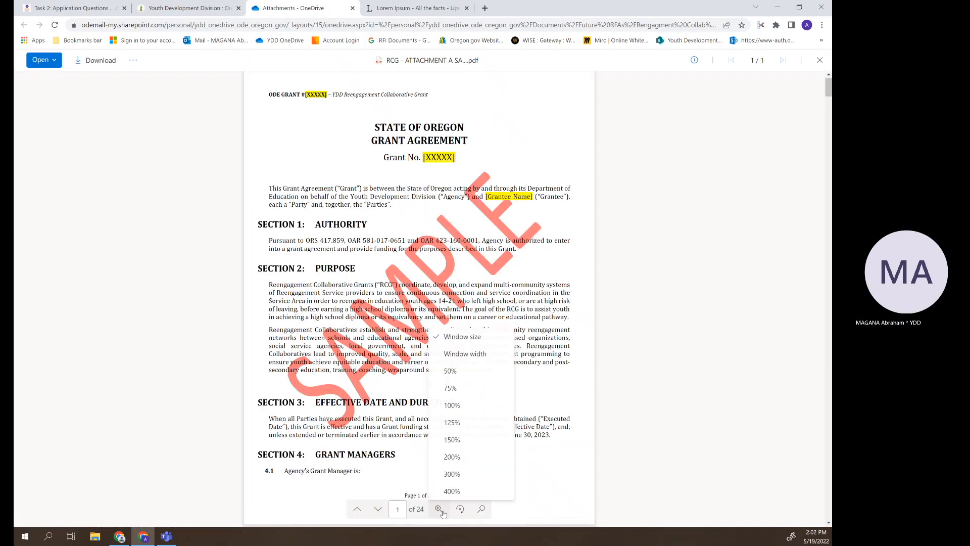
pyautogui.click(465, 353)
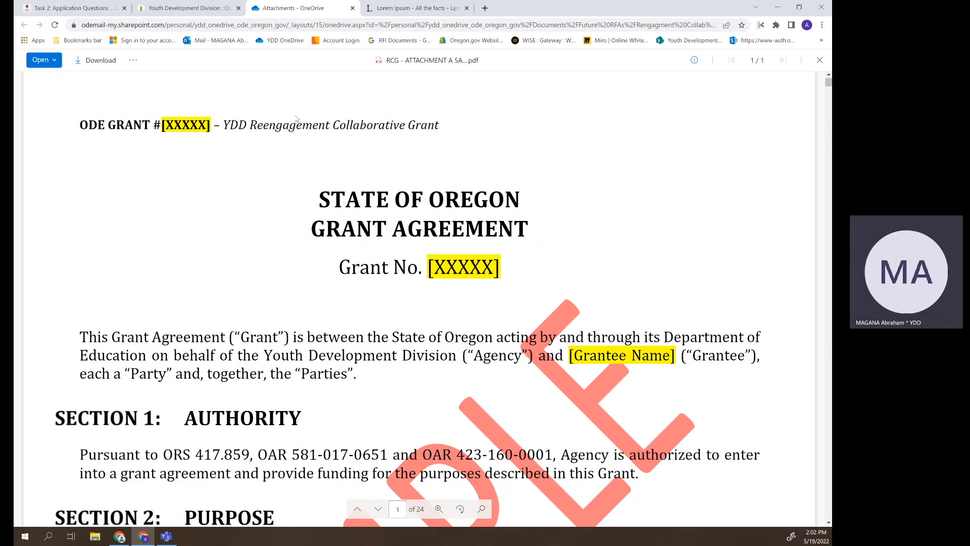
pyautogui.click(212, 7)
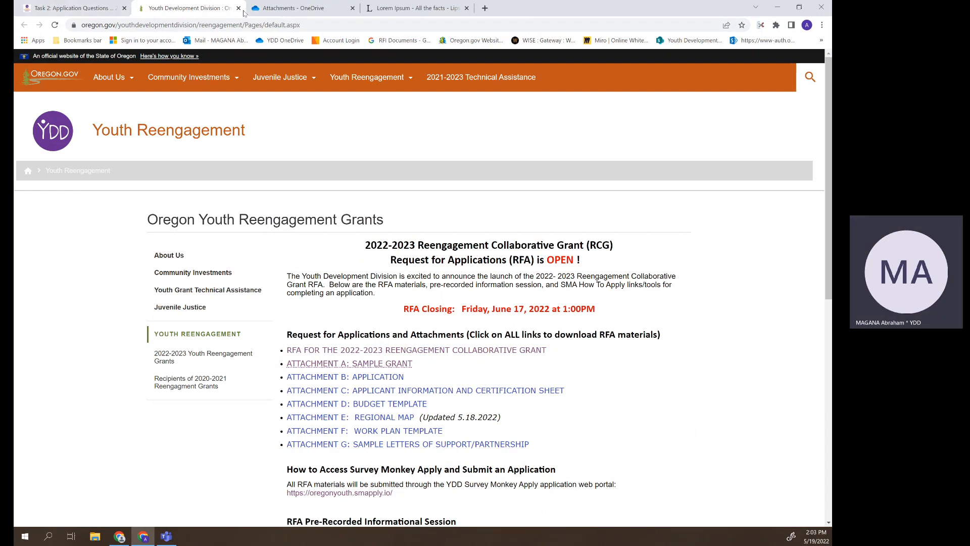
pyautogui.hotkey('ctrl', 'shift', 'Tab')
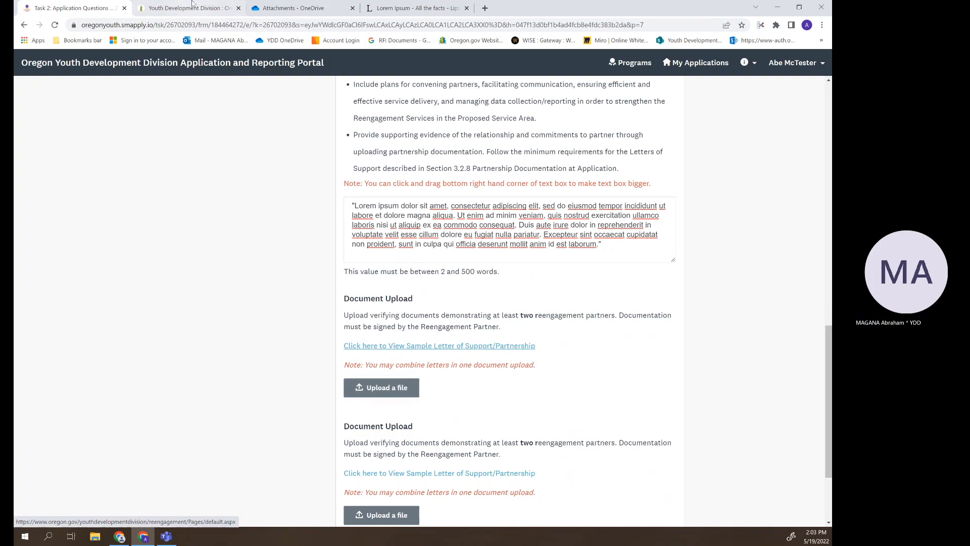
# - Open and download the Attachment G sample letters of support PDF
pyautogui.click(172, 5)
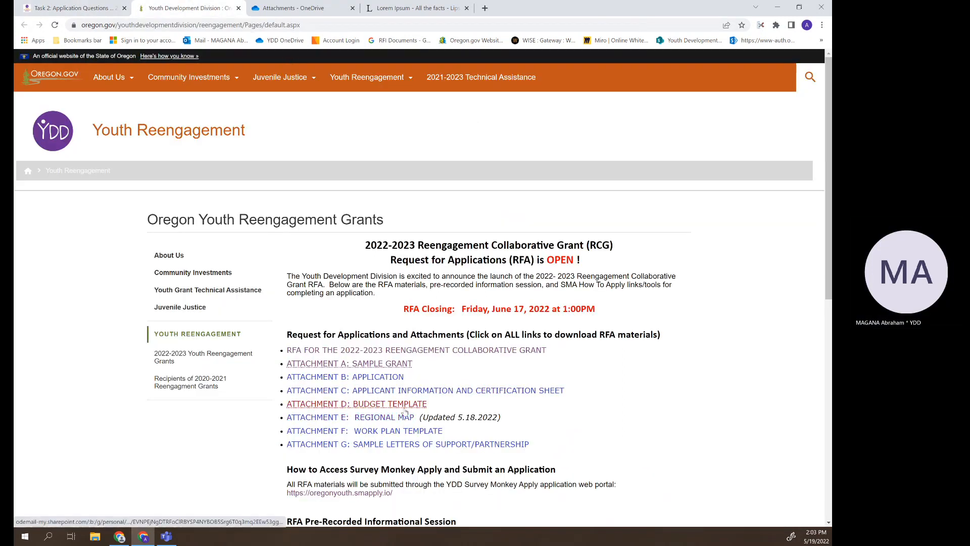
pyautogui.click(414, 444)
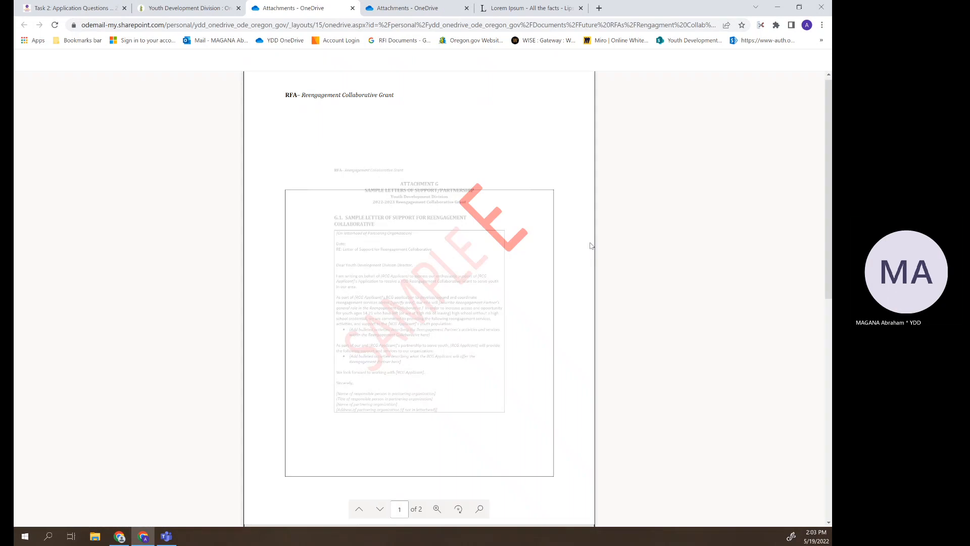
pyautogui.scroll(-3, 507, 292)
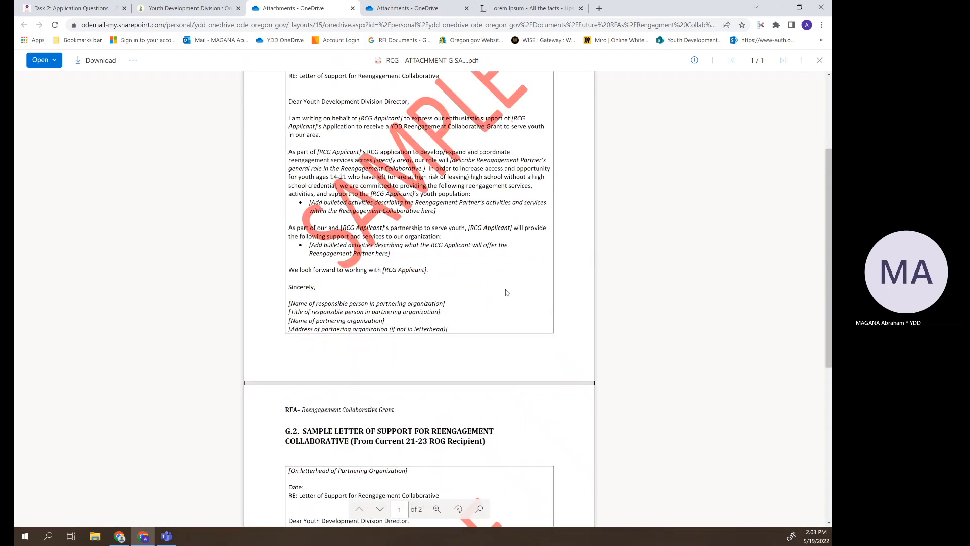
pyautogui.scroll(3, 507, 293)
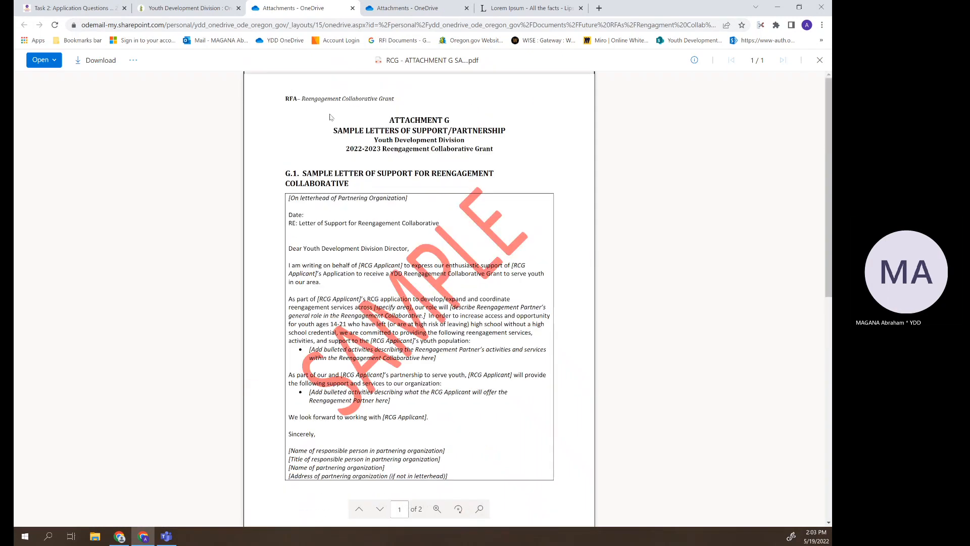
pyautogui.click(98, 65)
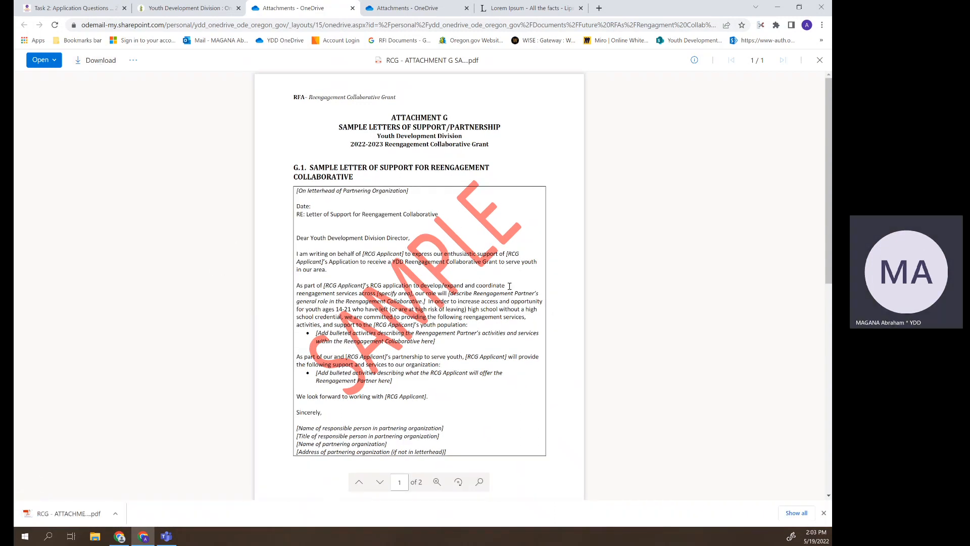
pyautogui.click(53, 8)
# - Upload the RCG Attachment G PDF from Downloads as partnership documentation and save the page
pyautogui.click(384, 390)
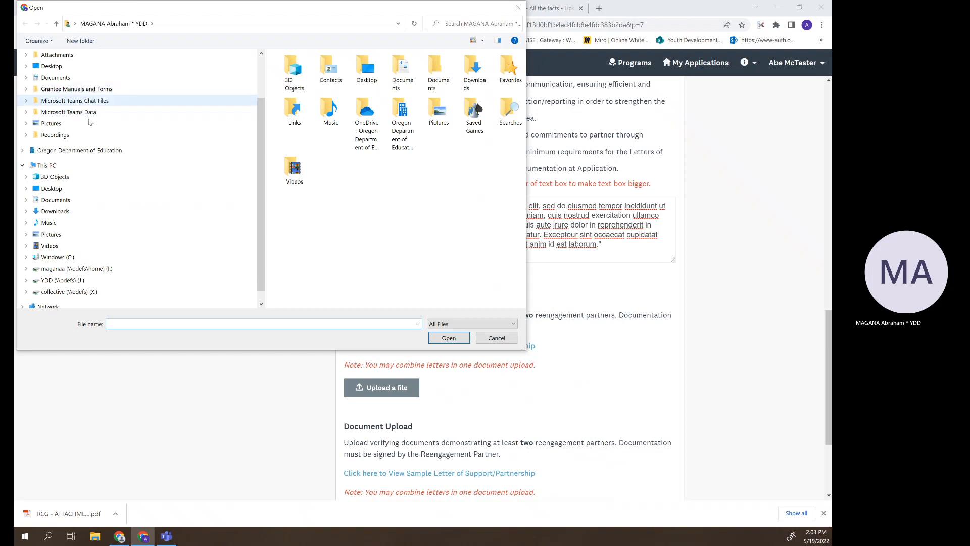
pyautogui.click(94, 212)
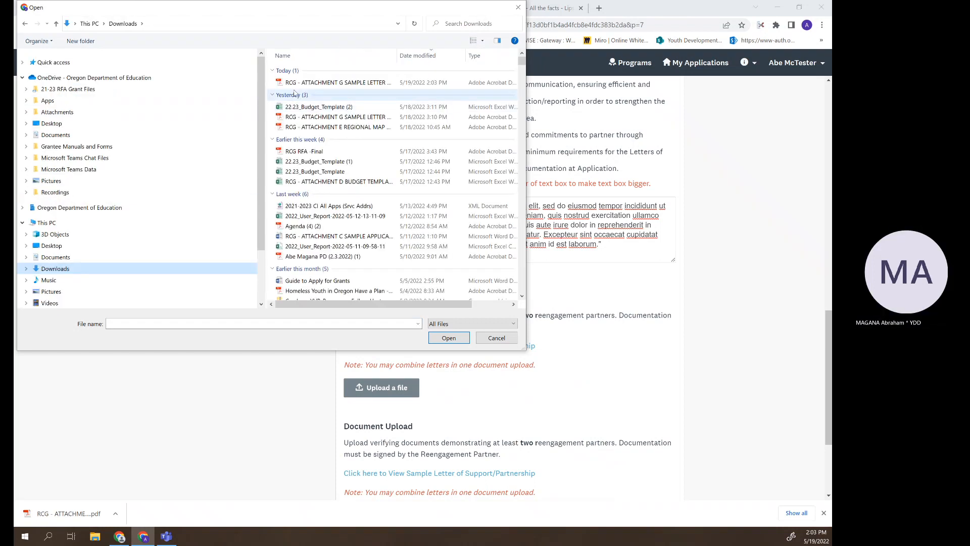
pyautogui.click(303, 106)
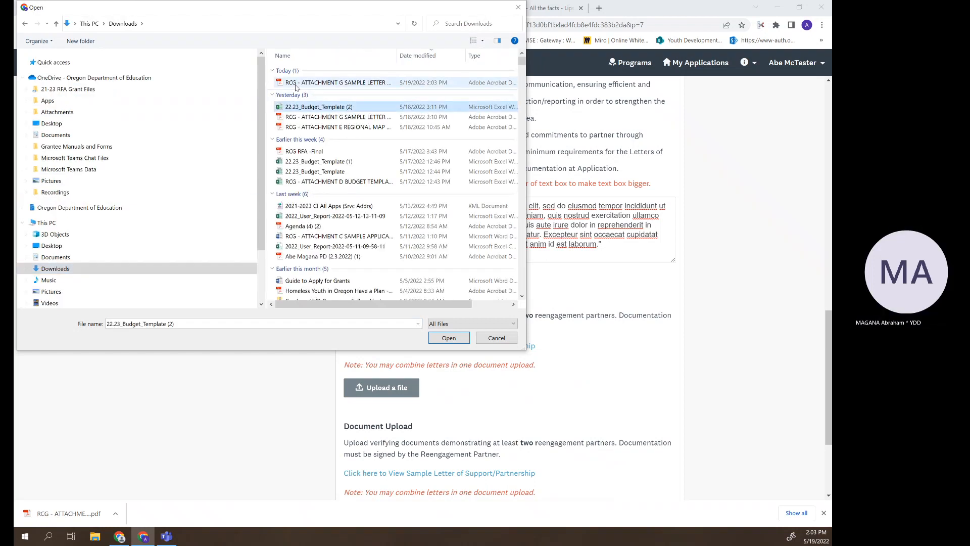
pyautogui.click(348, 82)
pyautogui.click(449, 337)
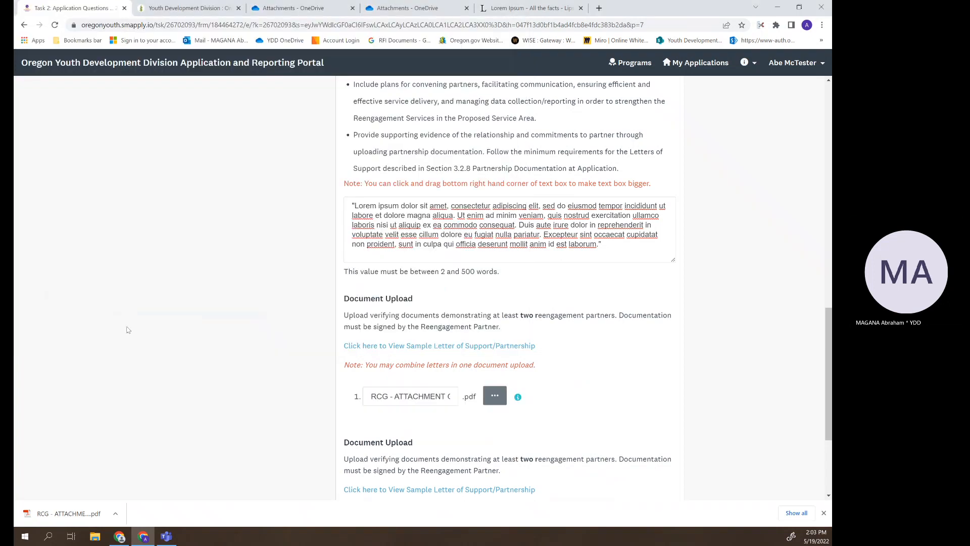
pyautogui.scroll(-3, 707, 350)
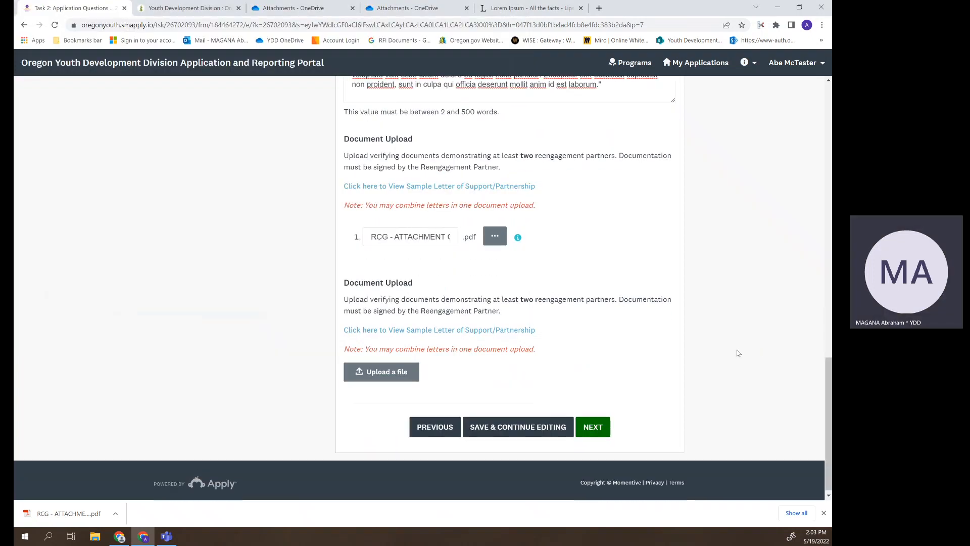
pyautogui.click(595, 425)
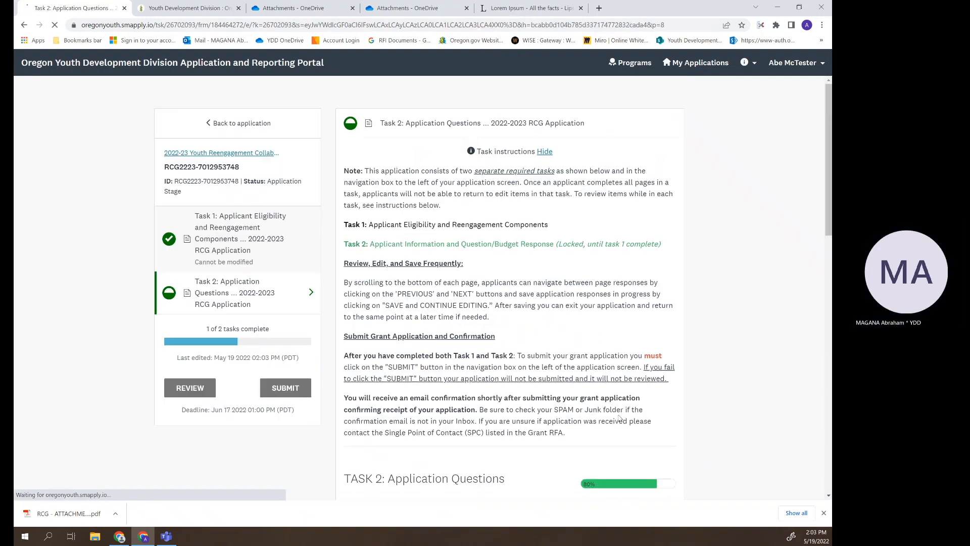
# - Close the Attachment G and Attachment A PDF windows
pyautogui.scroll(-12, 637, 301)
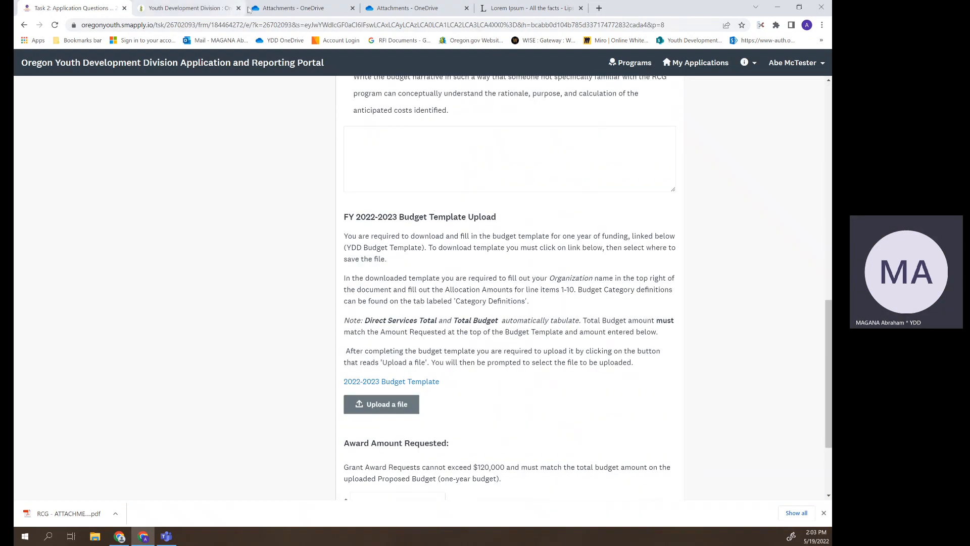
pyautogui.moveTo(250, 9); pyautogui.dragTo(223, 206)
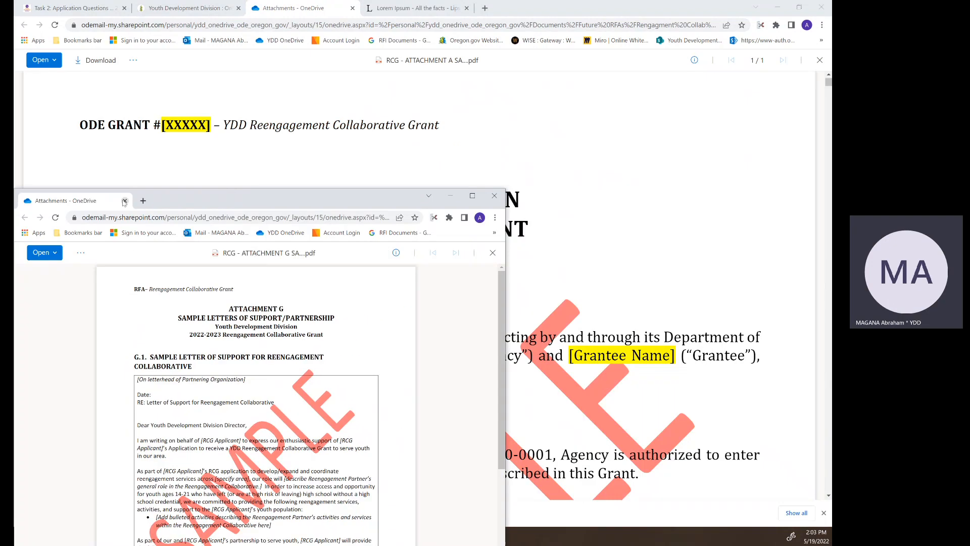
pyautogui.click(124, 201)
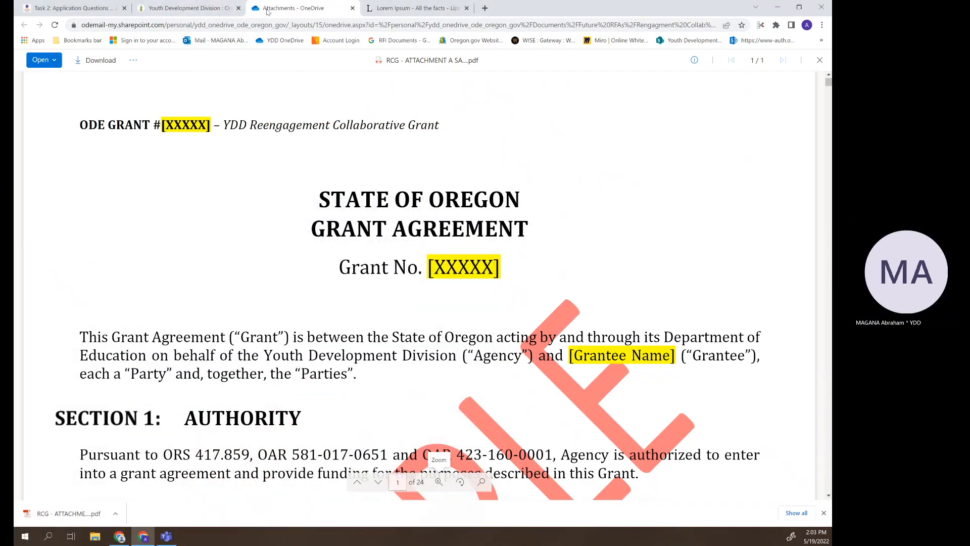
pyautogui.moveTo(254, 10); pyautogui.dragTo(217, 140)
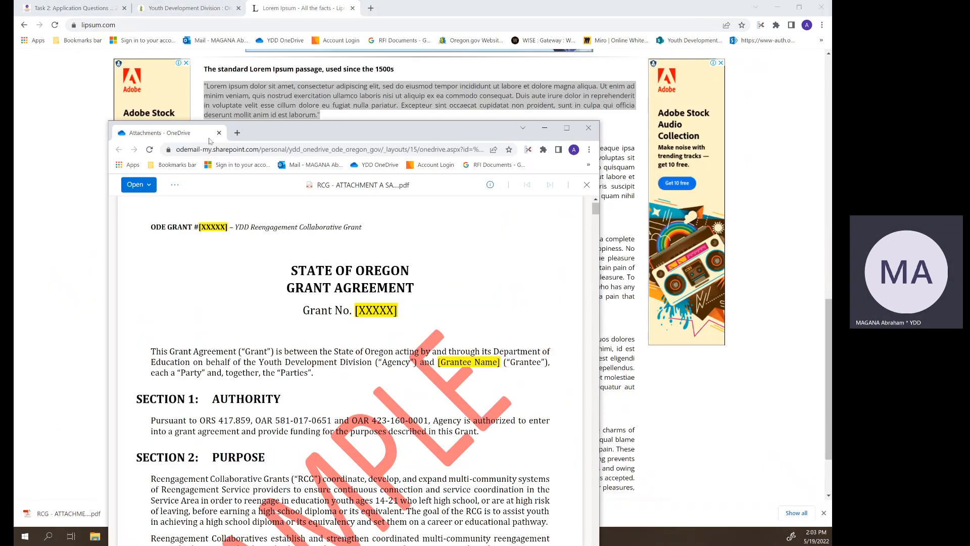
pyautogui.click(219, 132)
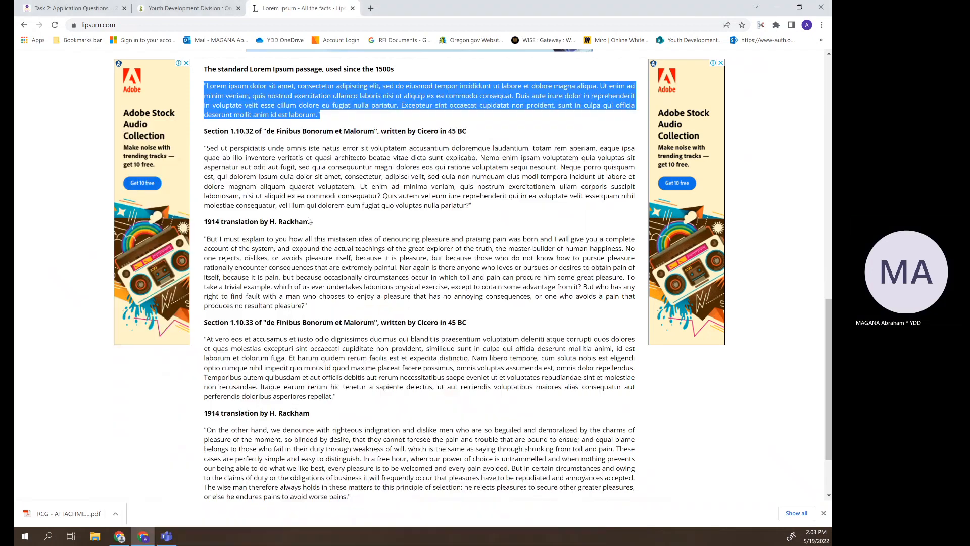
# - Paste the Lorem Ipsum paragraph into the budget narrative and download the 2022-2023 Budget Template
pyautogui.rightClick(264, 86)
pyautogui.click(282, 95)
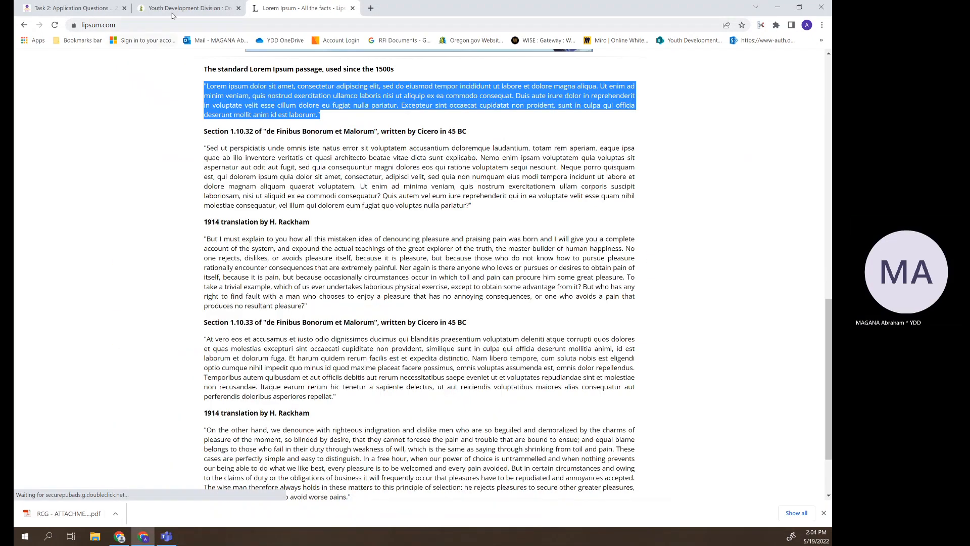
pyautogui.click(173, 14)
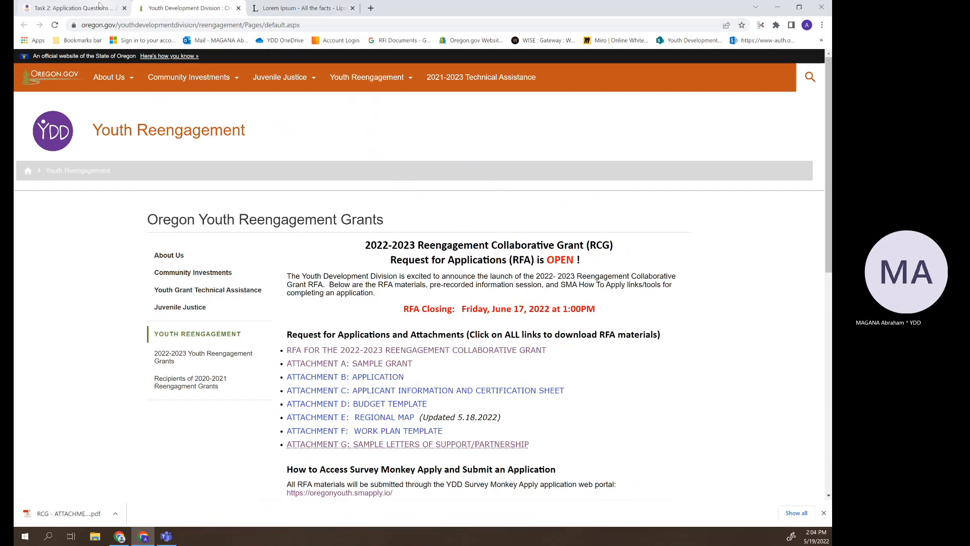
pyautogui.click(238, 8)
pyautogui.scroll(2, 374, 283)
pyautogui.rightClick(392, 251)
pyautogui.click(418, 322)
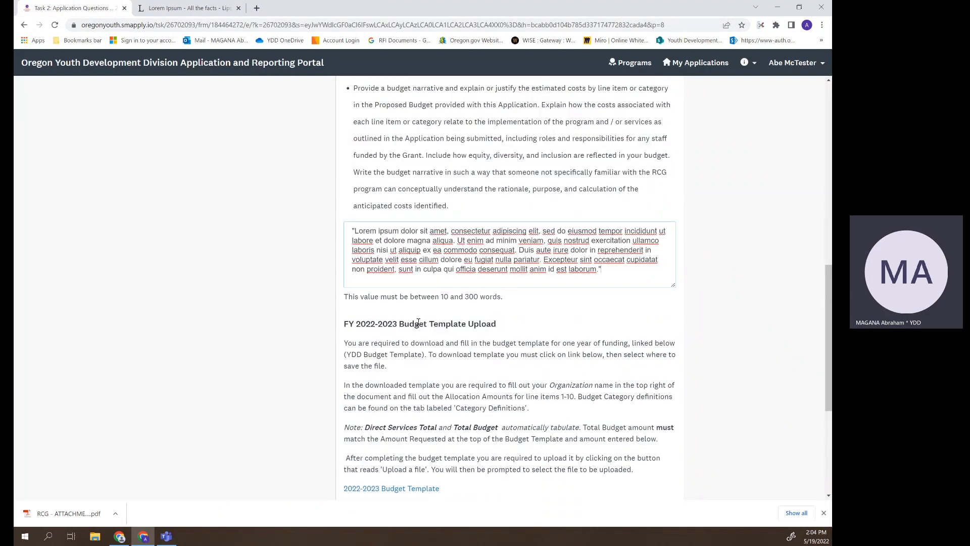
pyautogui.scroll(-5, 255, 304)
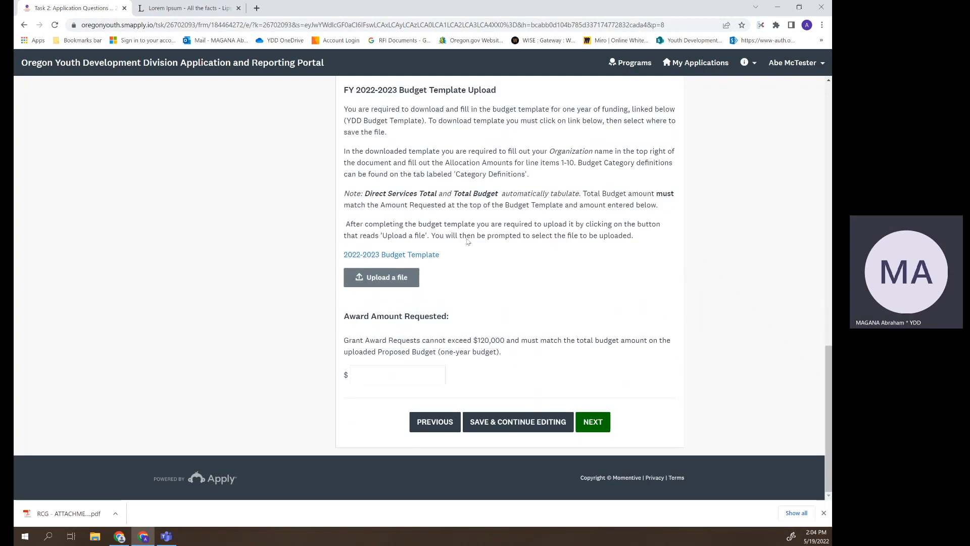
pyautogui.click(426, 255)
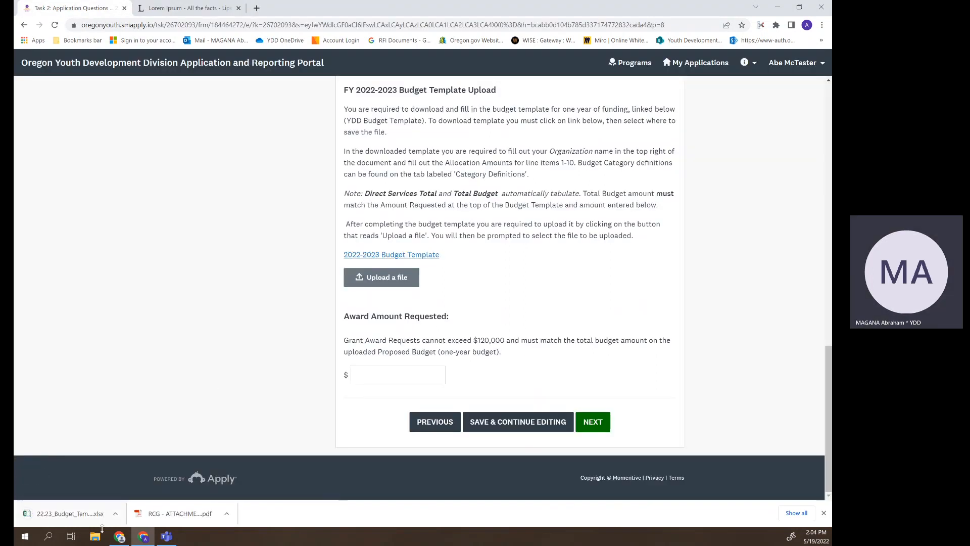
# - Open the budget template in Excel, enable editing, and review the Allocation Amount cells and Category Definitions sheet
pyautogui.click(71, 514)
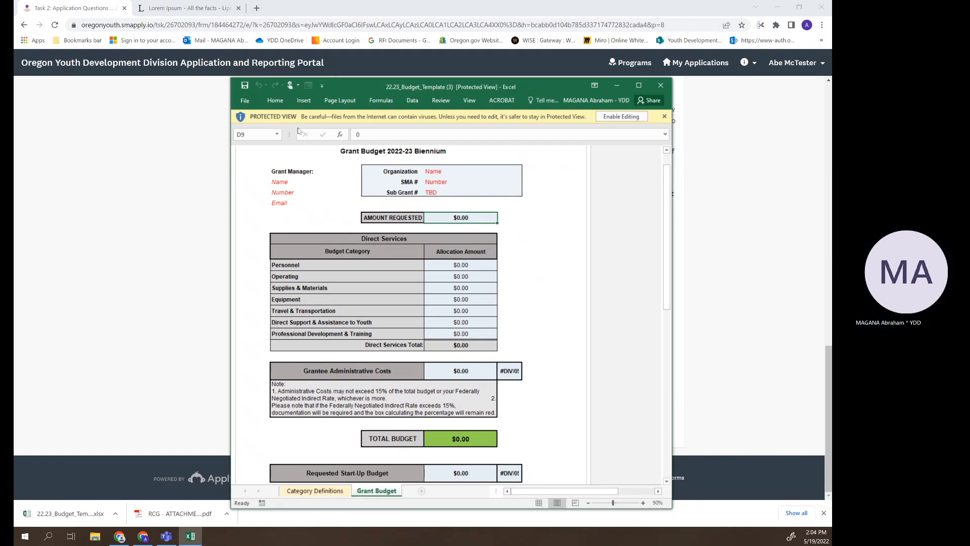
pyautogui.click(614, 117)
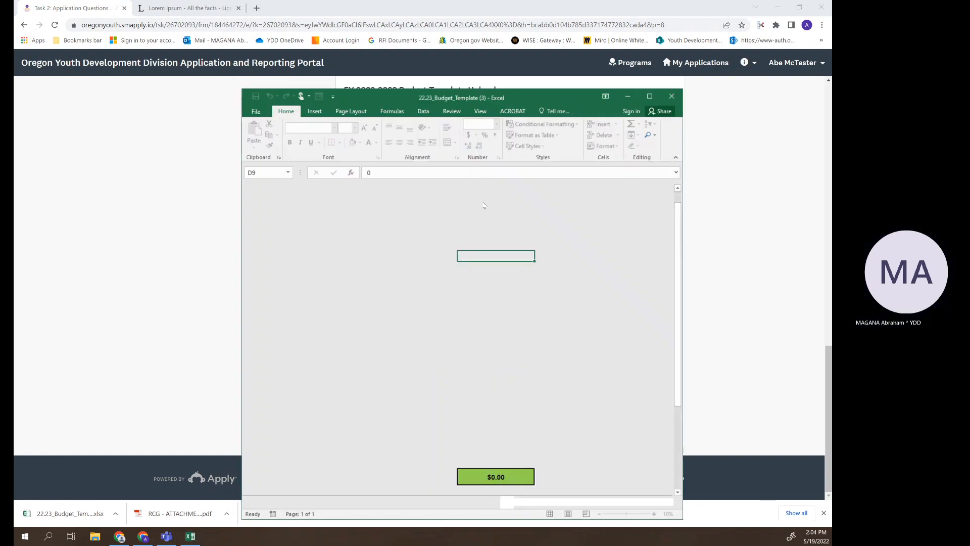
pyautogui.moveTo(429, 103); pyautogui.dragTo(403, 52)
pyautogui.click(449, 254)
pyautogui.click(455, 275)
pyautogui.click(466, 298)
pyautogui.click(301, 451)
pyautogui.scroll(-2, 466, 258)
pyautogui.scroll(2, 466, 258)
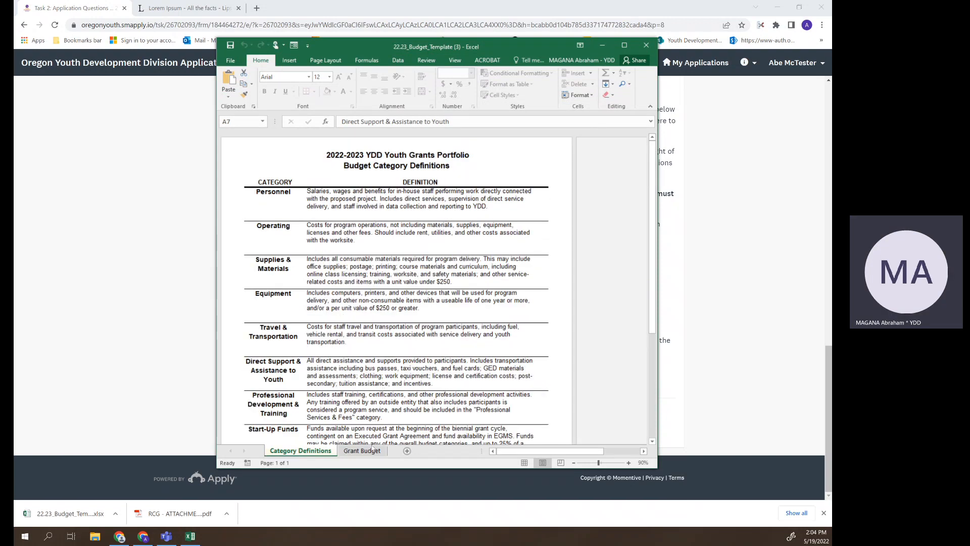
pyautogui.click(362, 451)
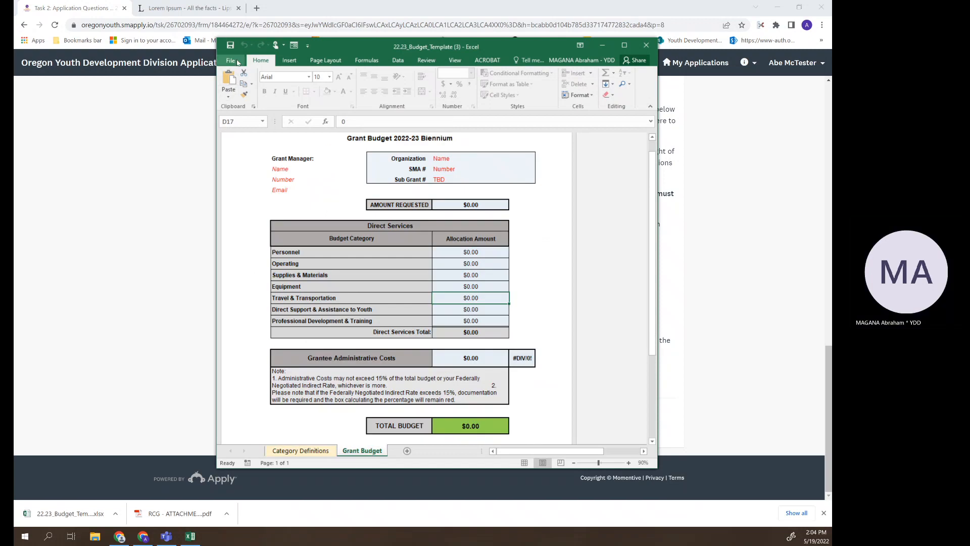
# - Save the workbook to Downloads as 22.23_Budget_Template (3), replacing the existing file
pyautogui.click(230, 60)
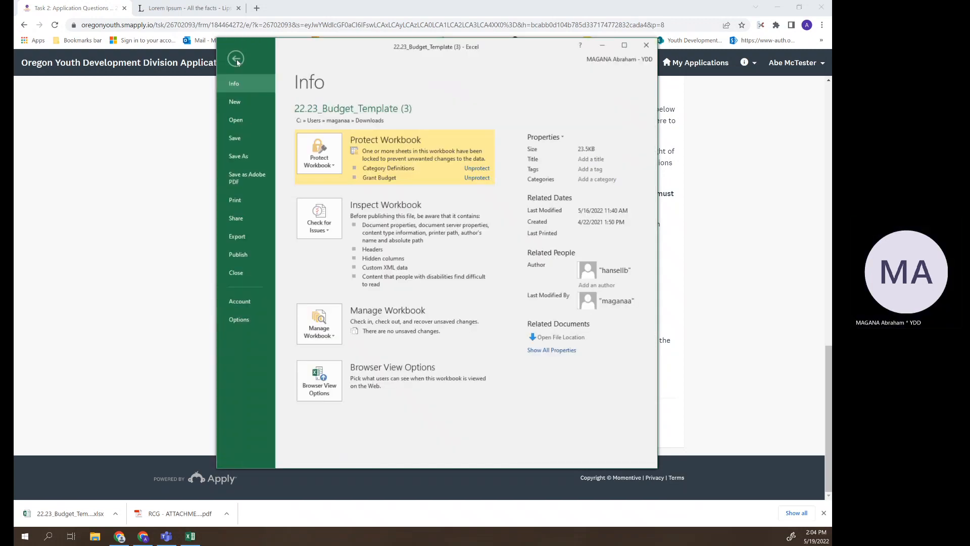
pyautogui.click(240, 154)
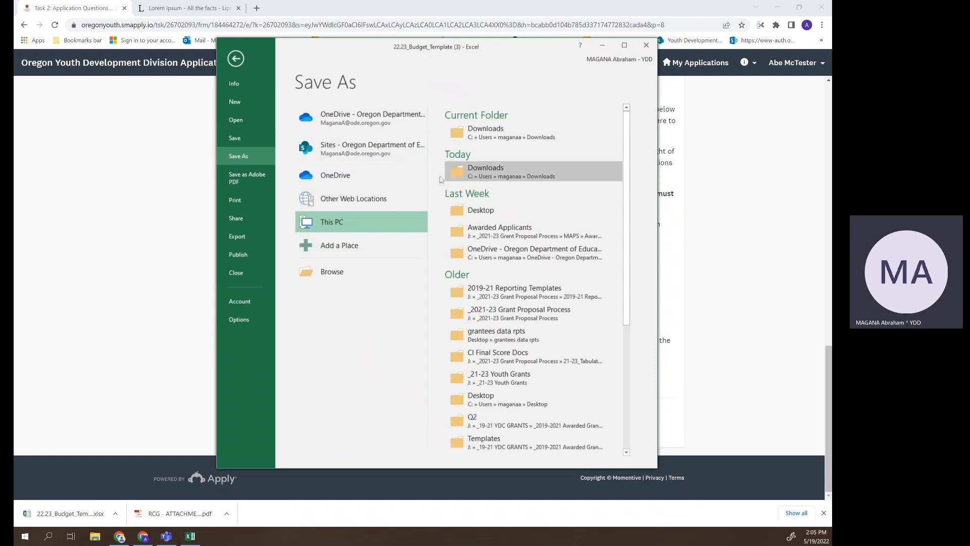
pyautogui.click(505, 133)
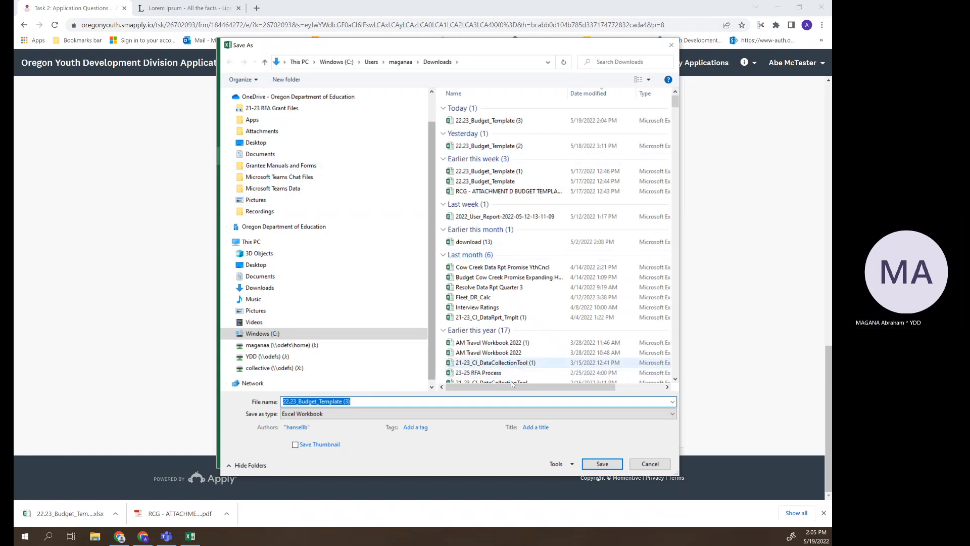
pyautogui.click(592, 461)
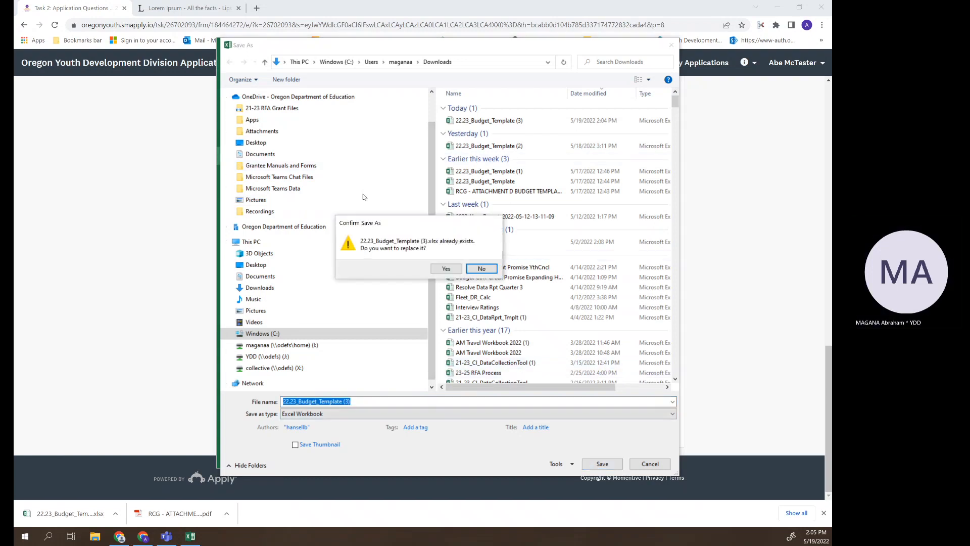
pyautogui.click(434, 267)
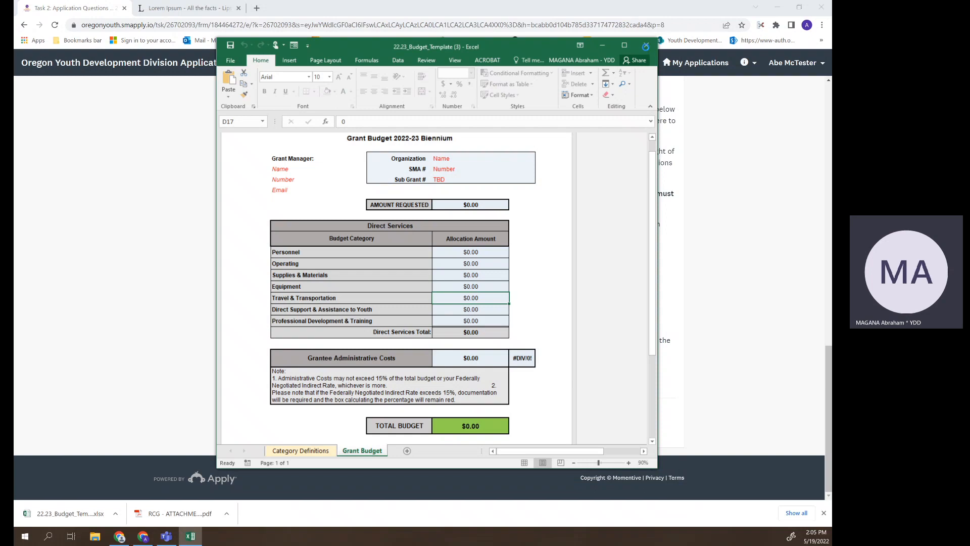
# - Close Excel and upload 22.23_Budget_Template (3) to the application's budget field
pyautogui.click(647, 46)
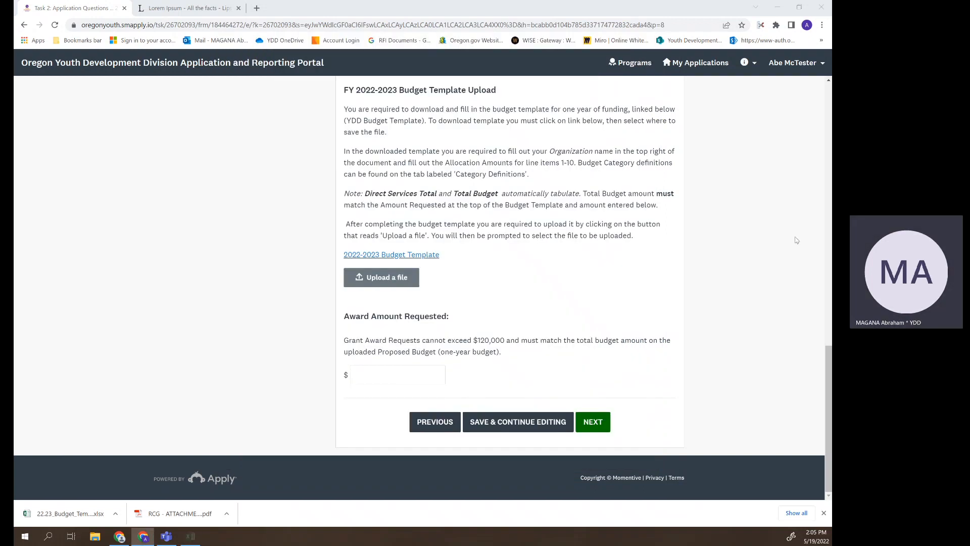
pyautogui.click(387, 286)
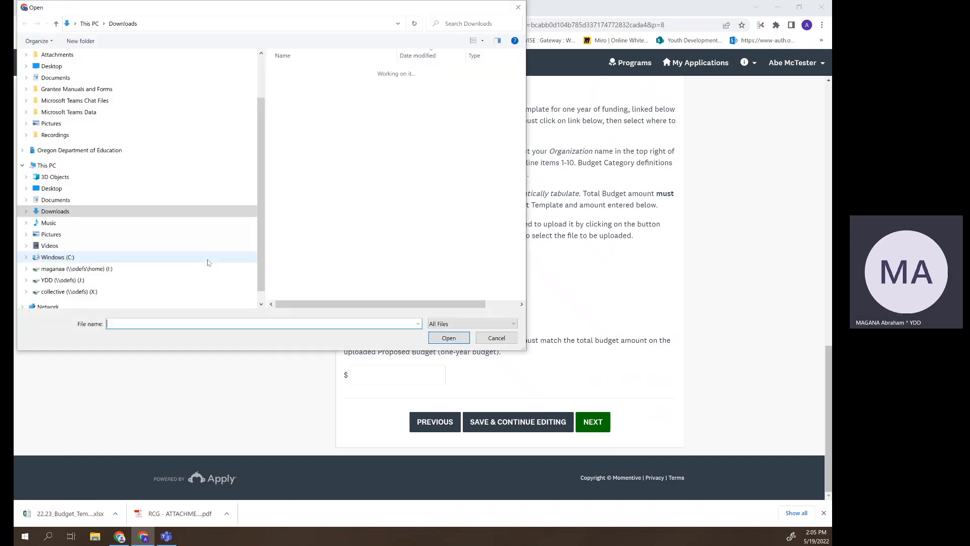
pyautogui.click(318, 82)
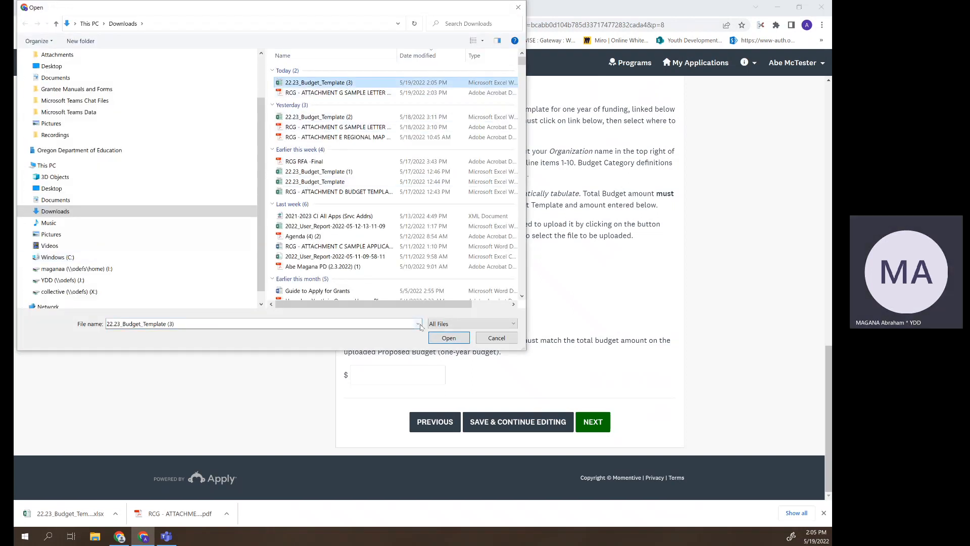
pyautogui.click(444, 339)
# - Enter 100000 as the Award Amount Requested and save the page
pyautogui.click(396, 386)
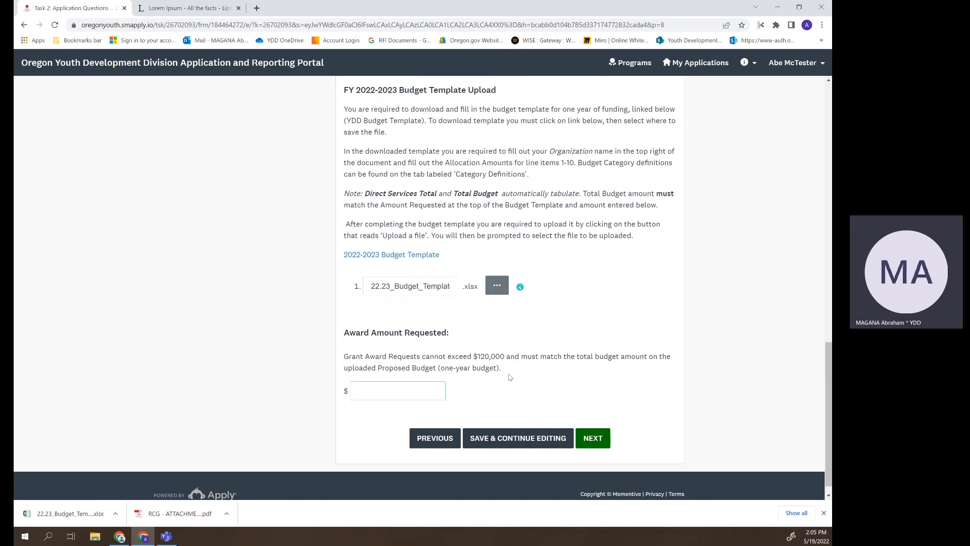
pyautogui.write('100000')
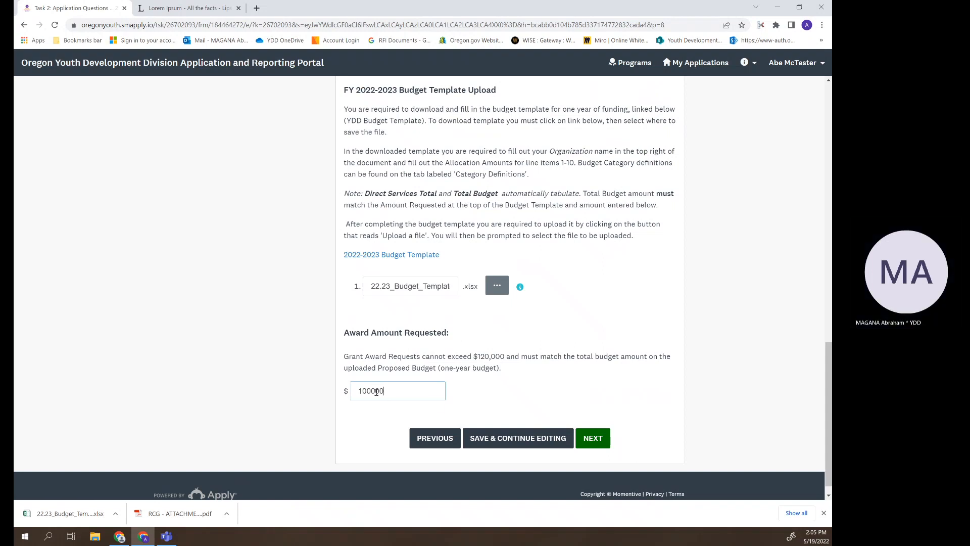
pyautogui.click(591, 438)
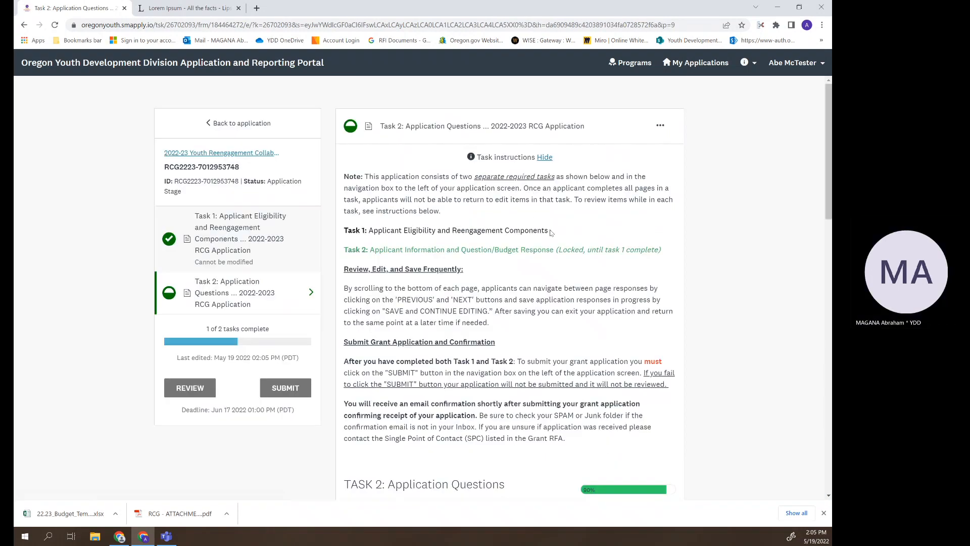
# - Paste the lorem ipsum paragraph into Executive Summary, trimming it to end at "consequat."
pyautogui.click(545, 157)
pyautogui.scroll(-3, 545, 159)
pyautogui.rightClick(450, 199)
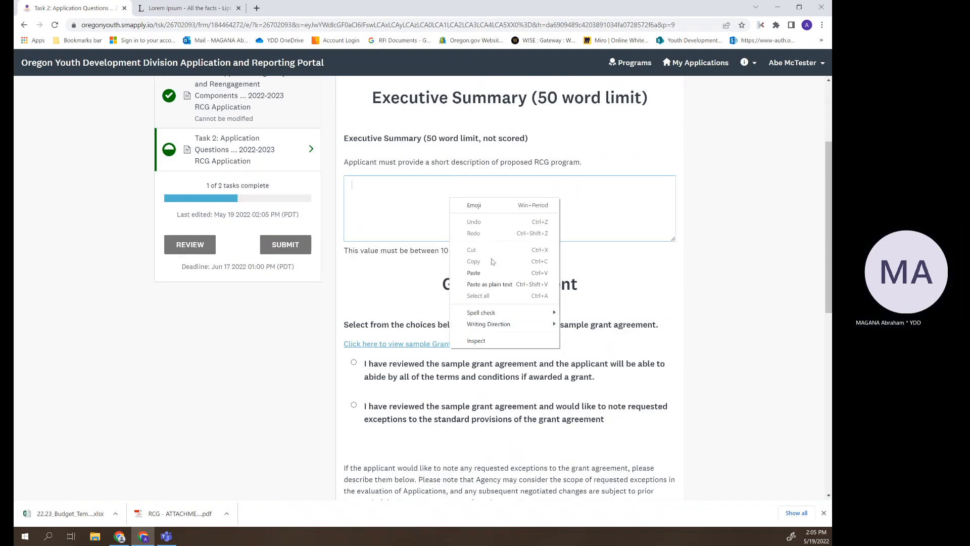
pyautogui.click(474, 273)
pyautogui.moveTo(606, 225); pyautogui.dragTo(516, 204)
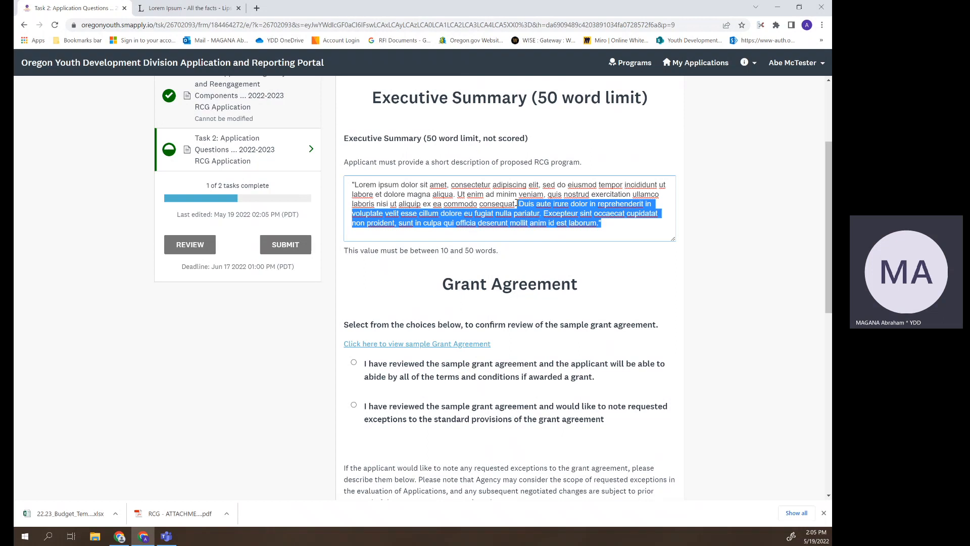
pyautogui.press('BackSpace')
# - Review the 24-page sample grant agreement PDF, then close it to return to the form
pyautogui.scroll(-2, 519, 219)
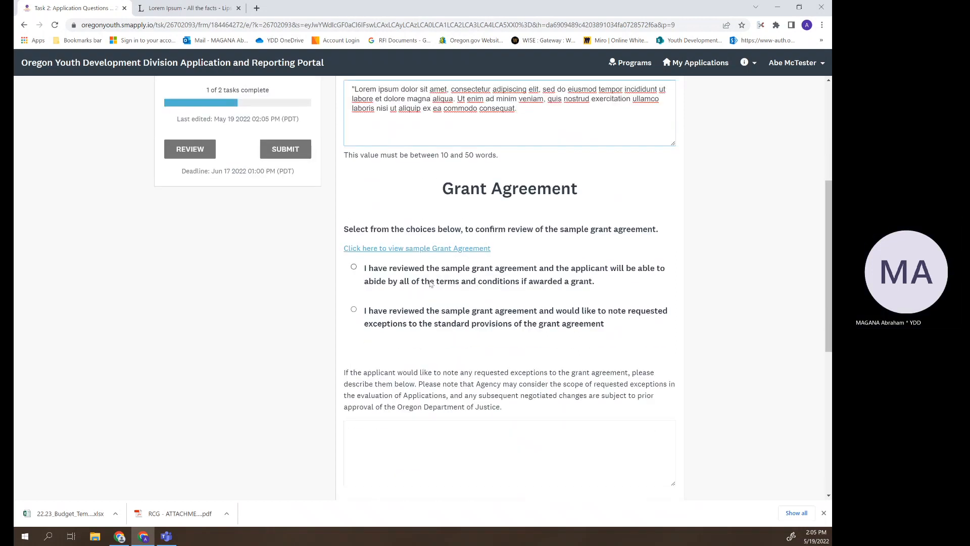
pyautogui.click(439, 250)
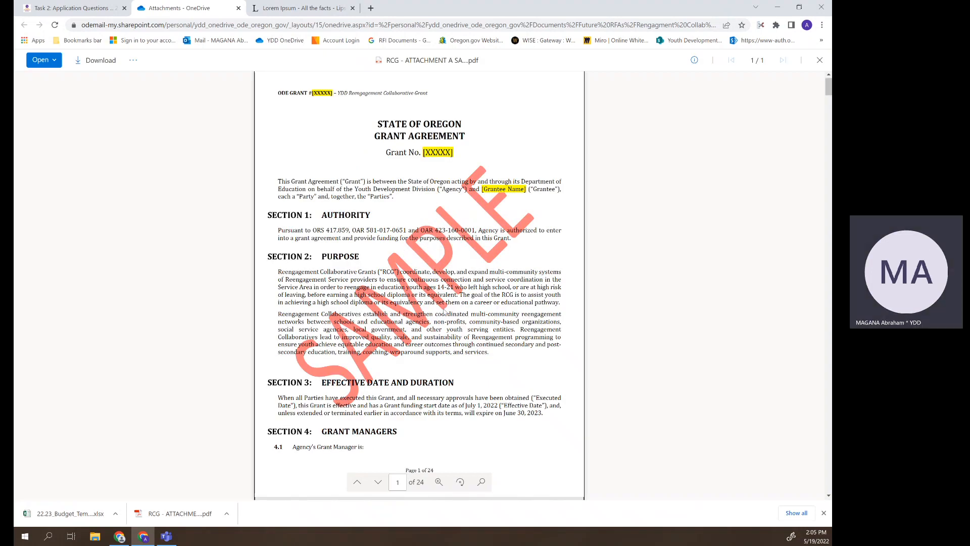
pyautogui.scroll(-1, 445, 311)
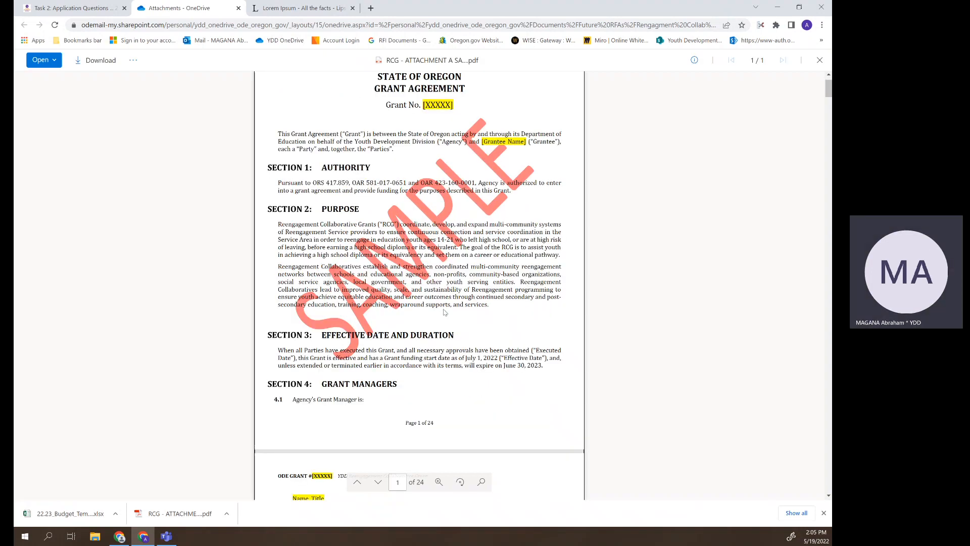
pyautogui.scroll(-15, 444, 311)
pyautogui.scroll(2, 444, 312)
pyautogui.hotkey('ctrl', 'w')
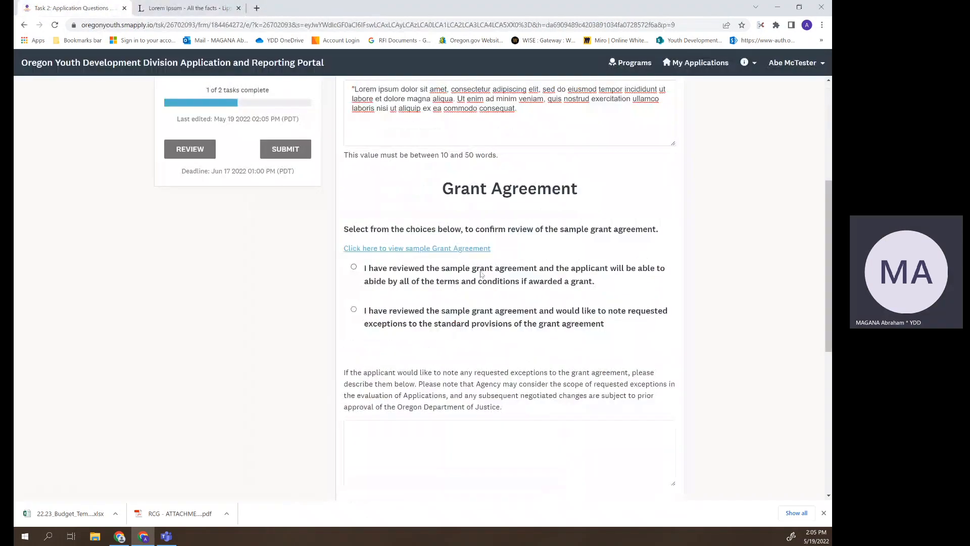
# - Accept the grant agreement terms and enter "none" for exceptions
pyautogui.click(353, 267)
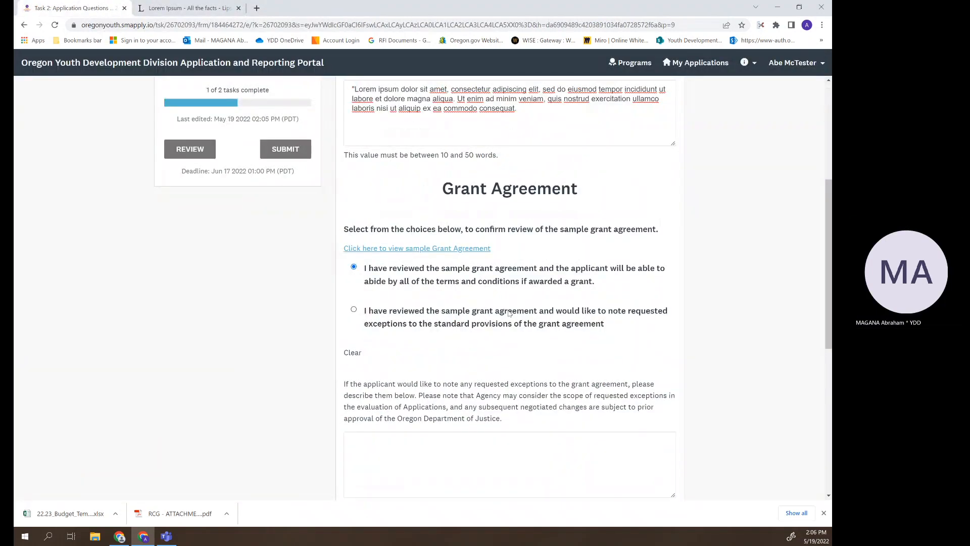
pyautogui.scroll(-5, 525, 396)
pyautogui.scroll(2, 525, 395)
pyautogui.scroll(-1, 525, 396)
pyautogui.scroll(-1, 526, 396)
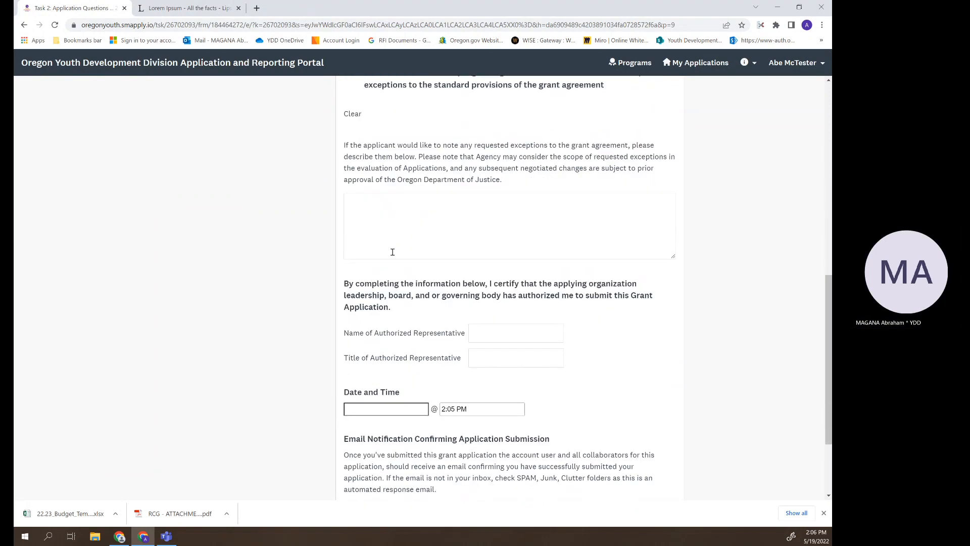
pyautogui.click(496, 223)
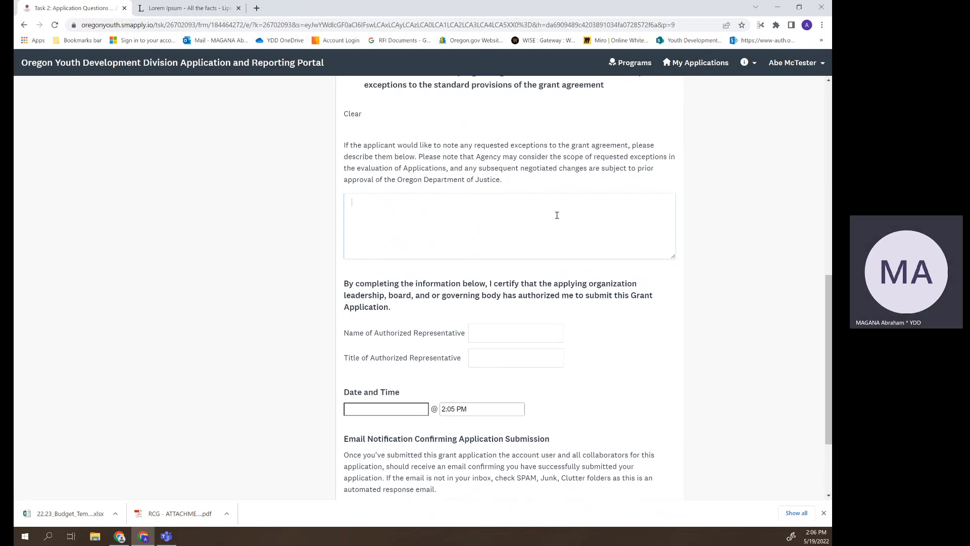
pyautogui.write('none')
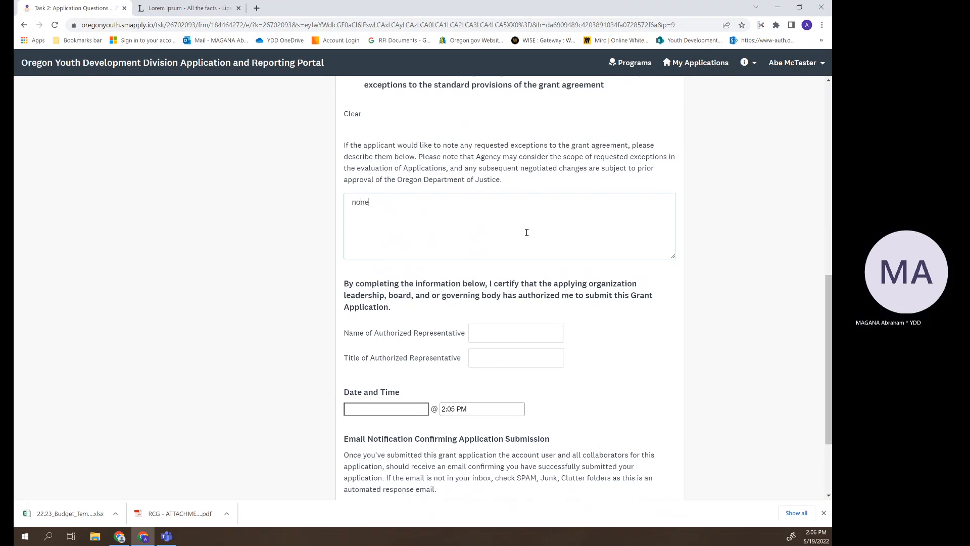
# - Fill in the representative's name, title "program manager", date May 19 2022, and mark Task 2 complete
pyautogui.click(528, 326)
pyautogui.write('Abe M')
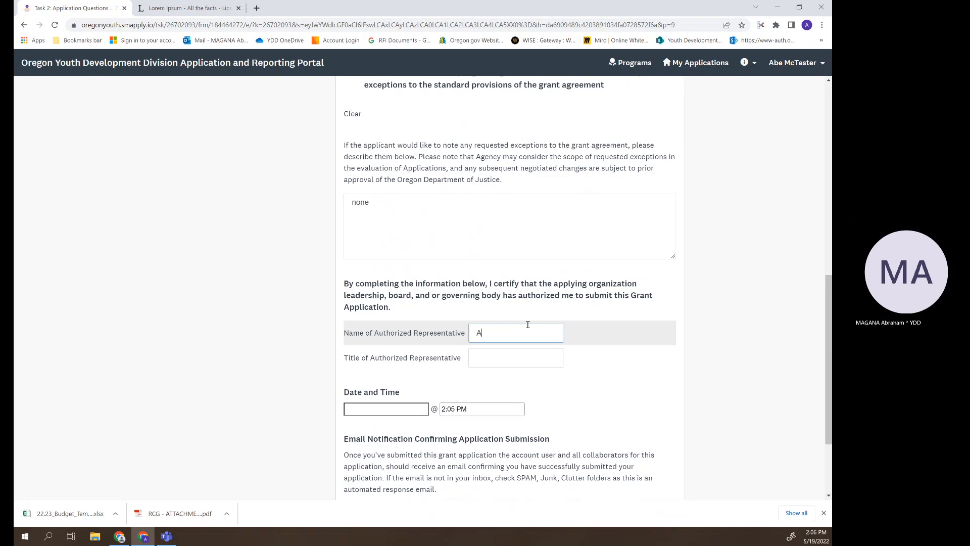
pyautogui.press('BackSpace')
pyautogui.write('Mctester')
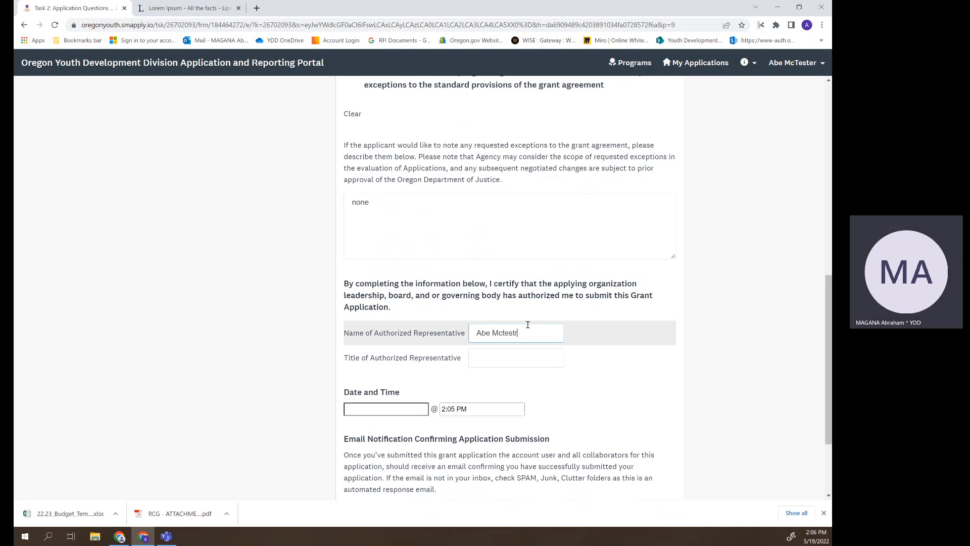
pyautogui.click(512, 358)
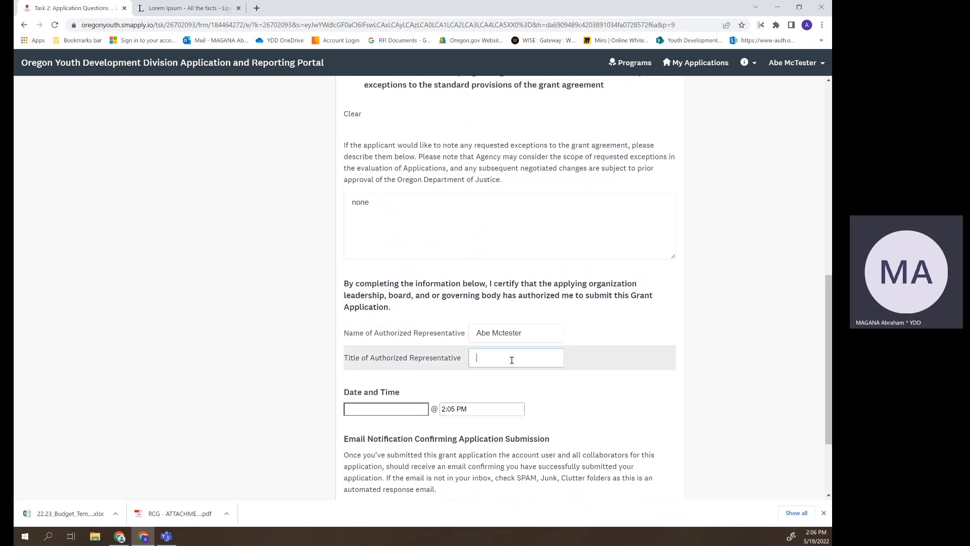
pyautogui.write('program manager')
pyautogui.click(407, 412)
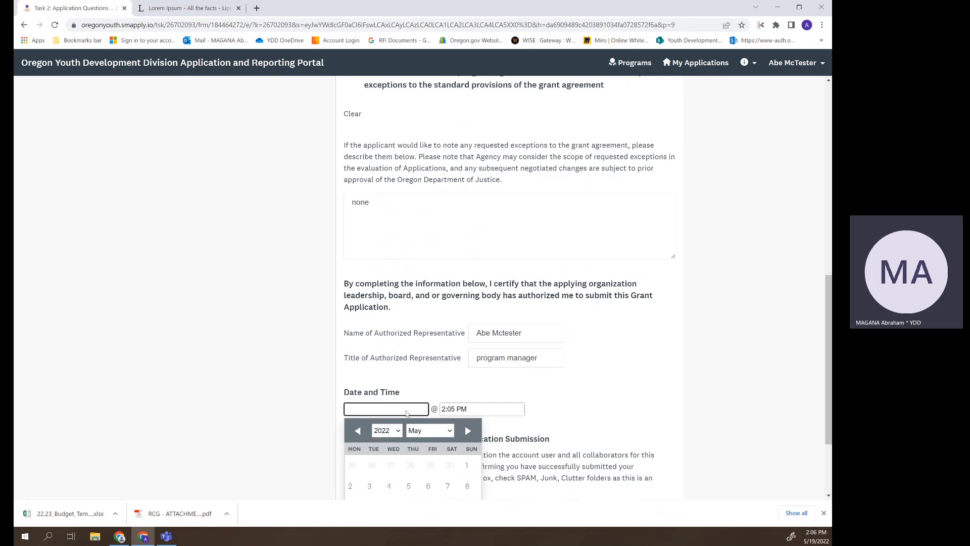
pyautogui.scroll(-3, 394, 455)
pyautogui.click(370, 468)
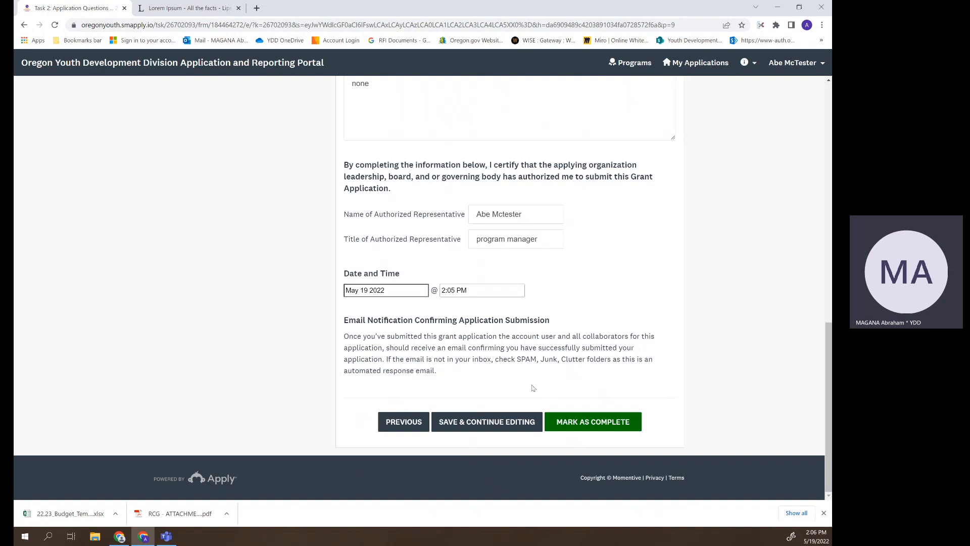
pyautogui.click(595, 422)
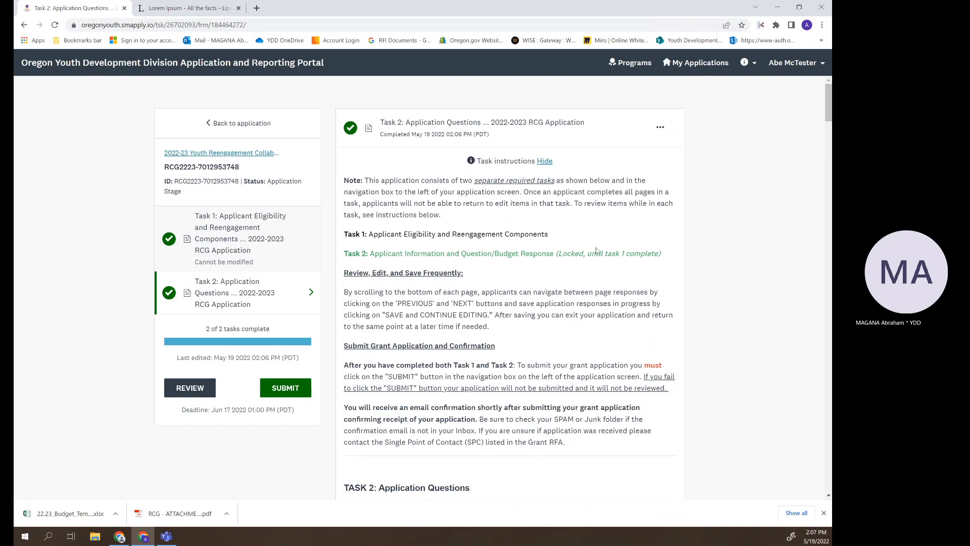
# - Scroll through the completed Task 2 answers and return to the top of the page
pyautogui.scroll(-16, 726, 390)
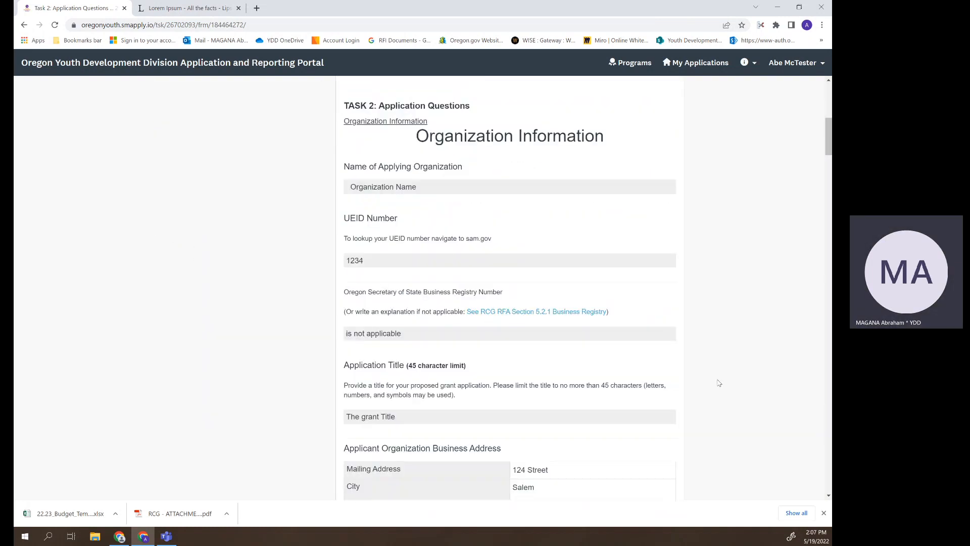
pyautogui.scroll(-11, 726, 390)
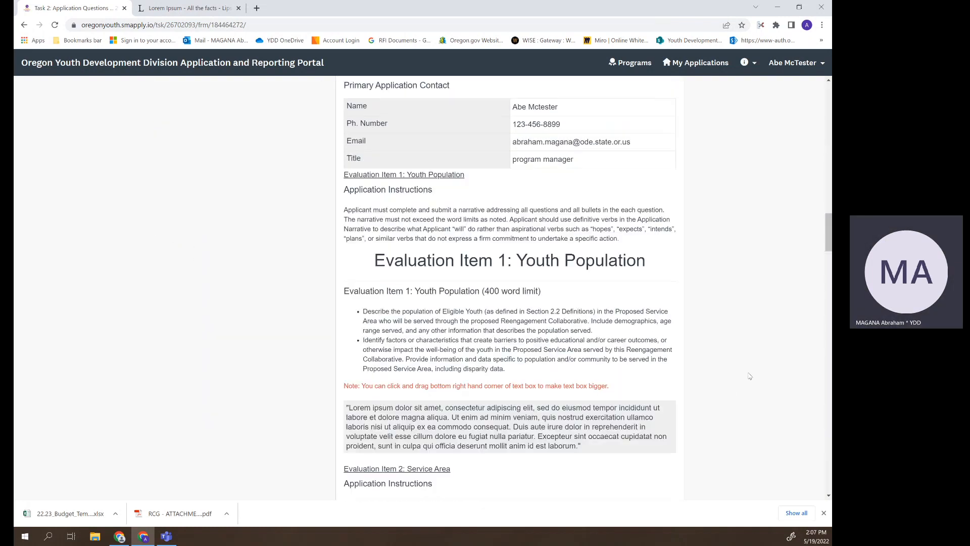
pyautogui.moveTo(827, 251); pyautogui.dragTo(822, 104)
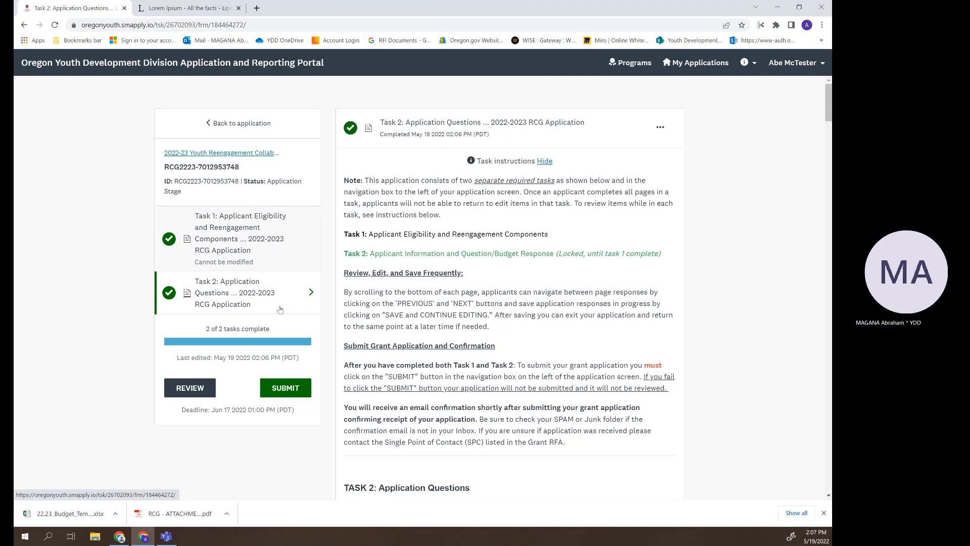
# - Submit and confirm the RCG application, then bring the Outlook confirmation email into view
pyautogui.click(285, 393)
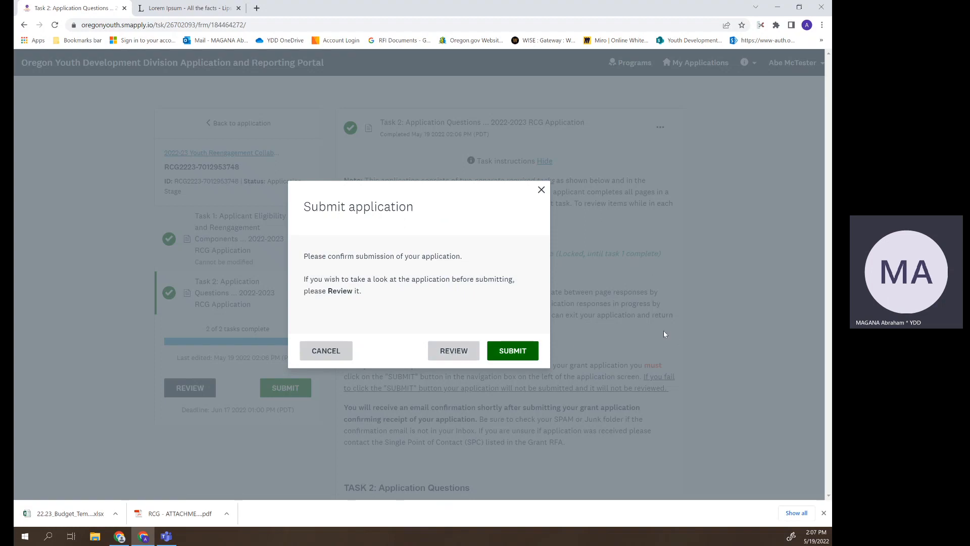
pyautogui.click(512, 353)
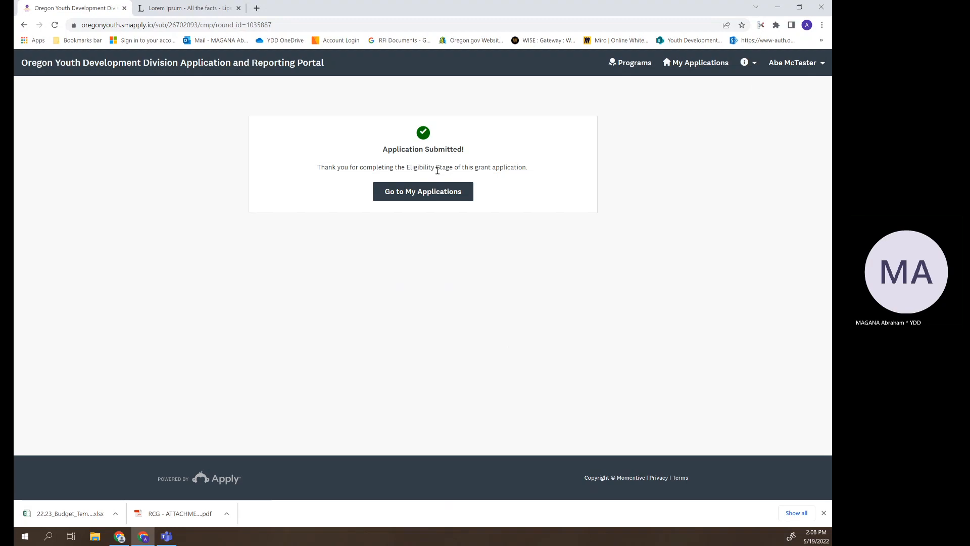
pyautogui.click(435, 195)
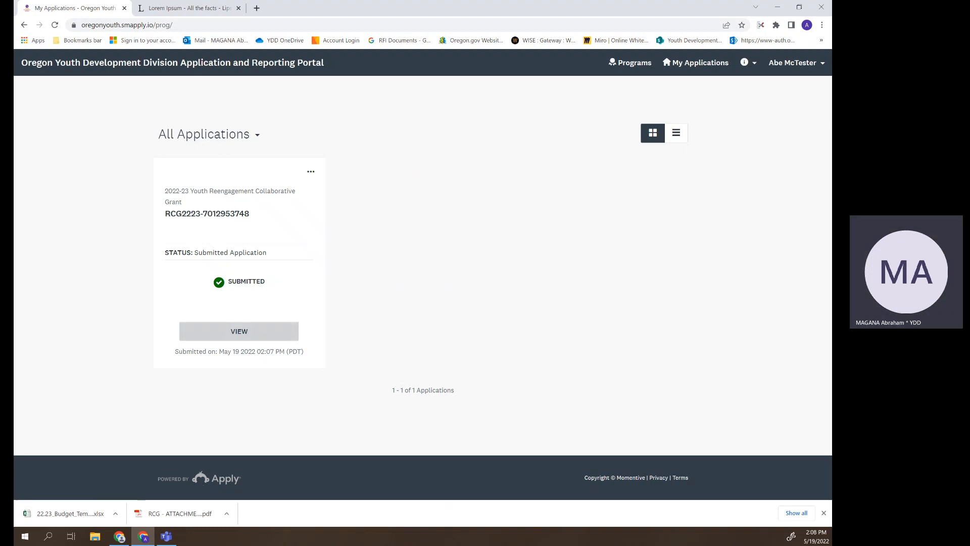
pyautogui.hotkey('alt', 'Tab')
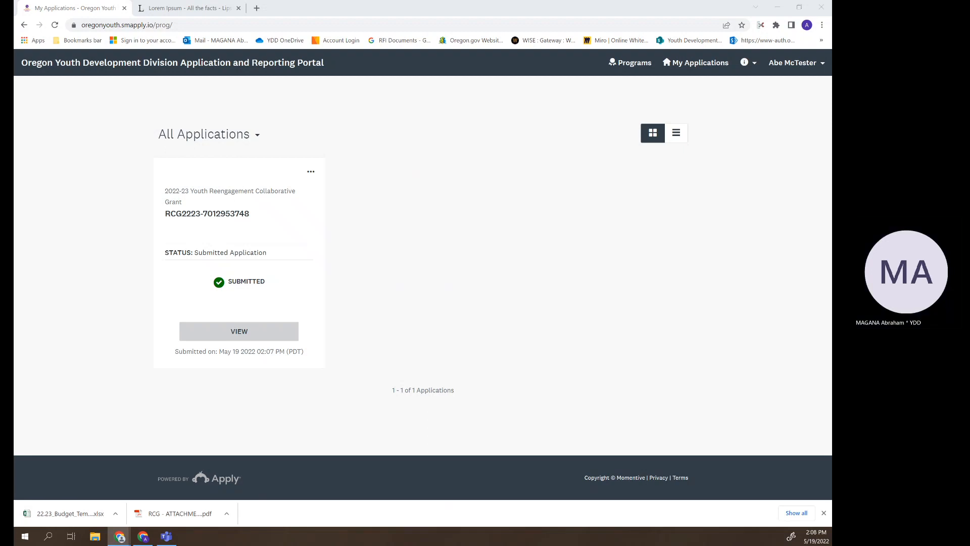
pyautogui.moveTo(455, 545); pyautogui.dragTo(405, 108)
# - Maximize and read the confirmation email, then open its linked RFA document
pyautogui.click(581, 107)
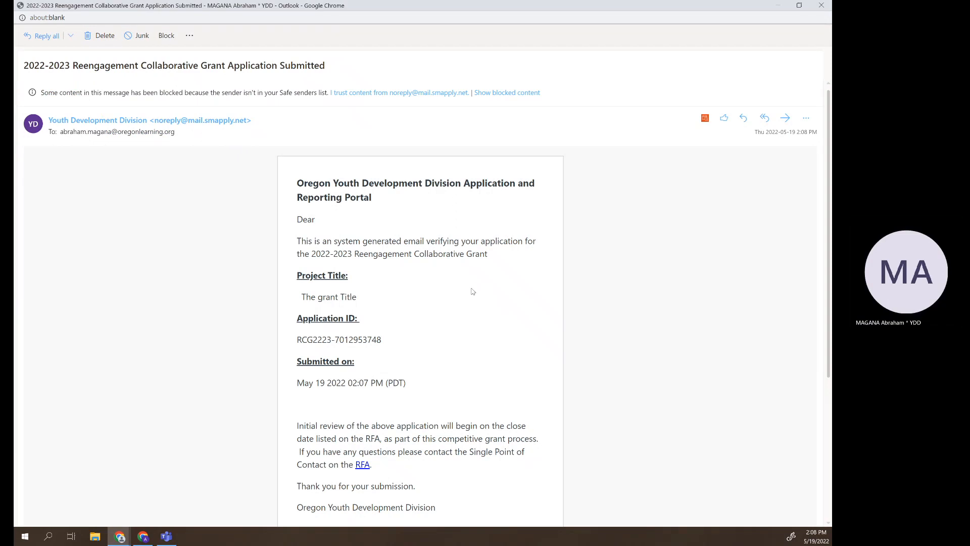
pyautogui.scroll(-2, 387, 362)
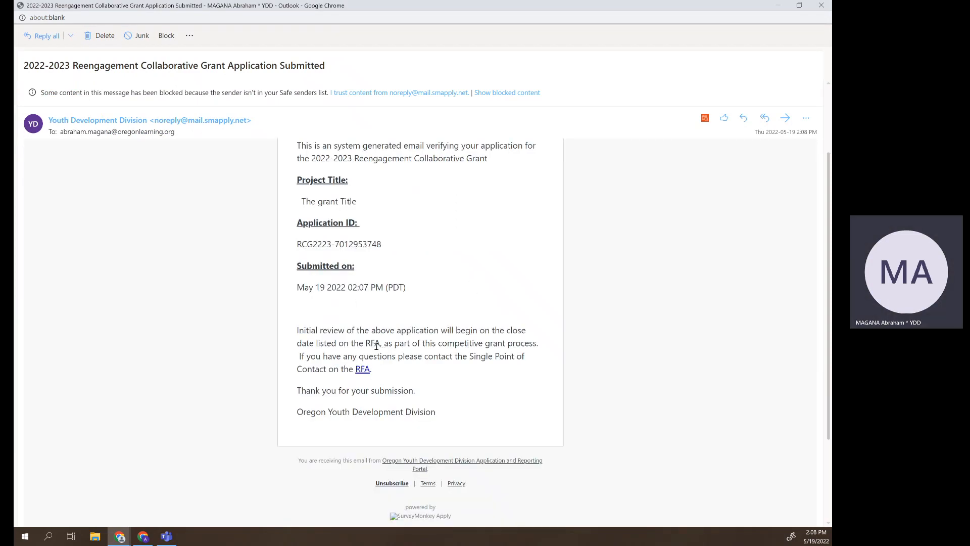
pyautogui.click(363, 369)
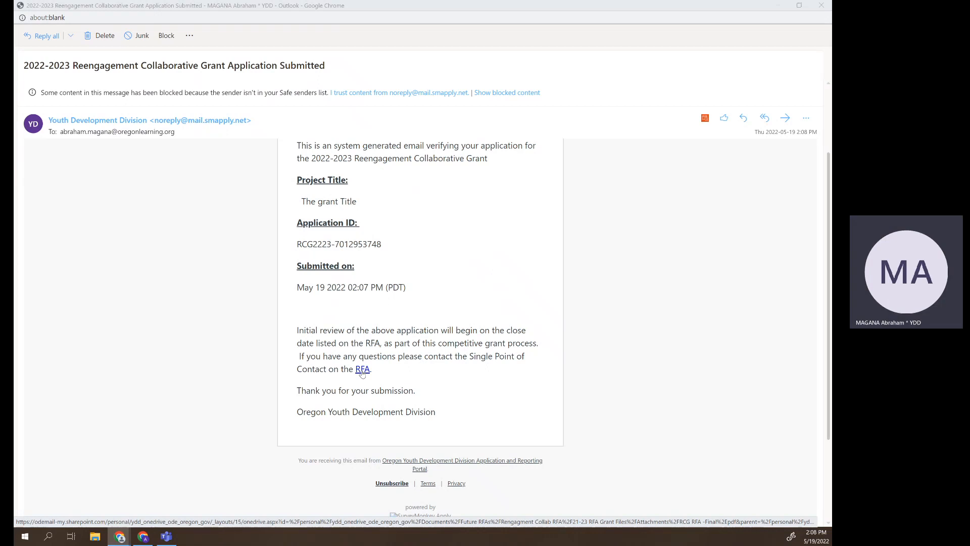
# - Glance at the RFA document, then close it and the confirmation email
pyautogui.moveTo(202, 6); pyautogui.dragTo(245, 214)
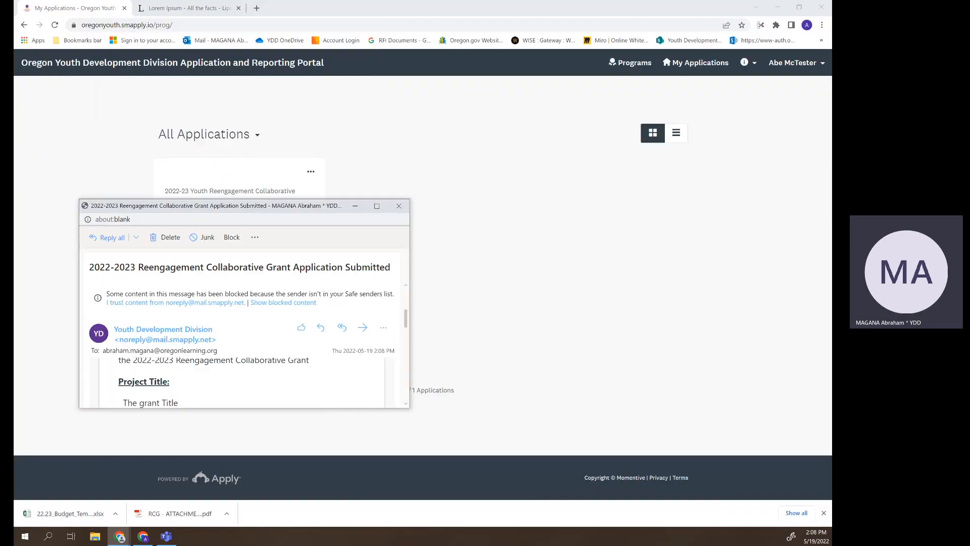
pyautogui.moveTo(323, 544); pyautogui.dragTo(312, 122)
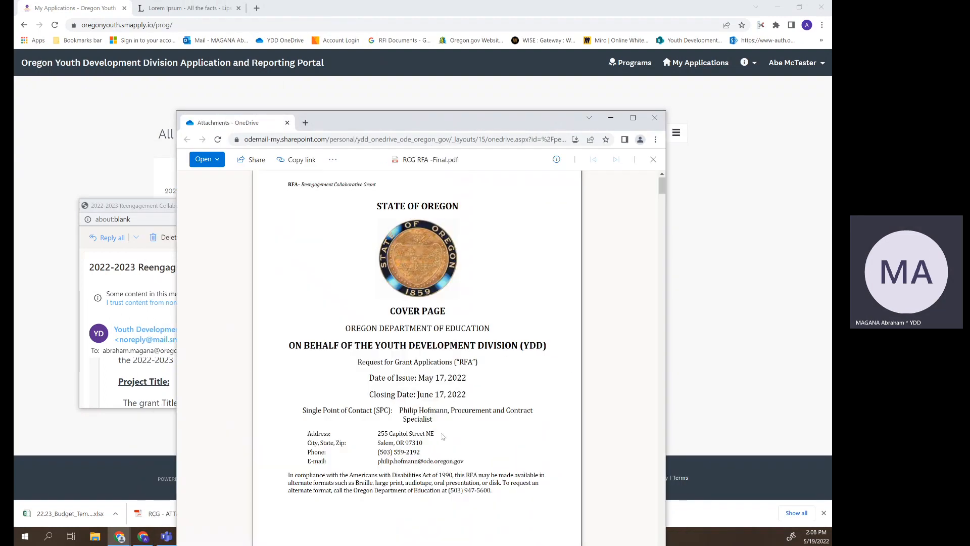
pyautogui.click(655, 117)
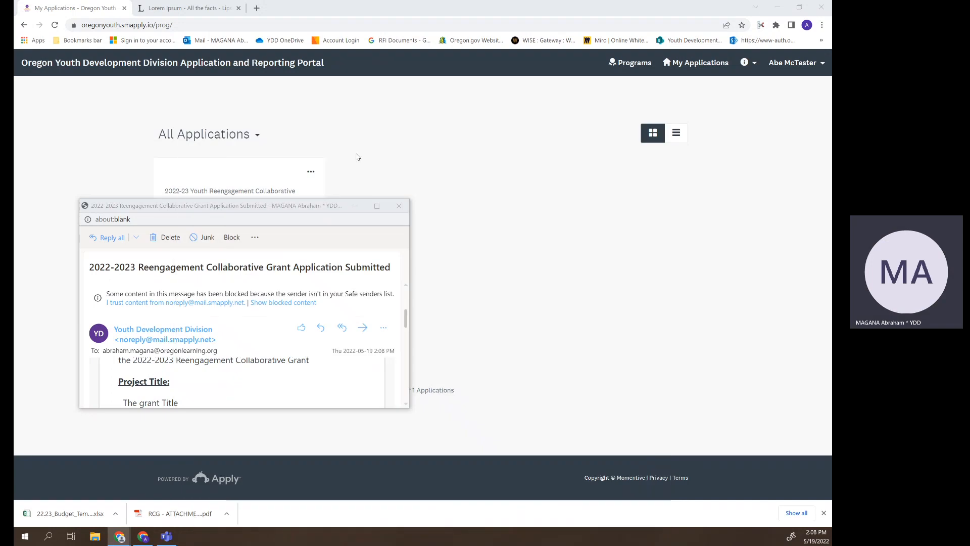
pyautogui.click(399, 206)
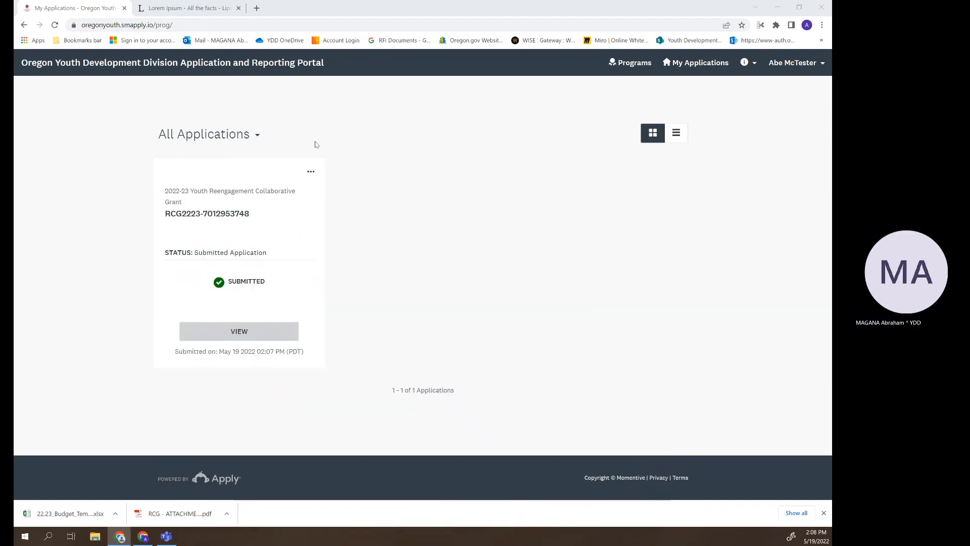